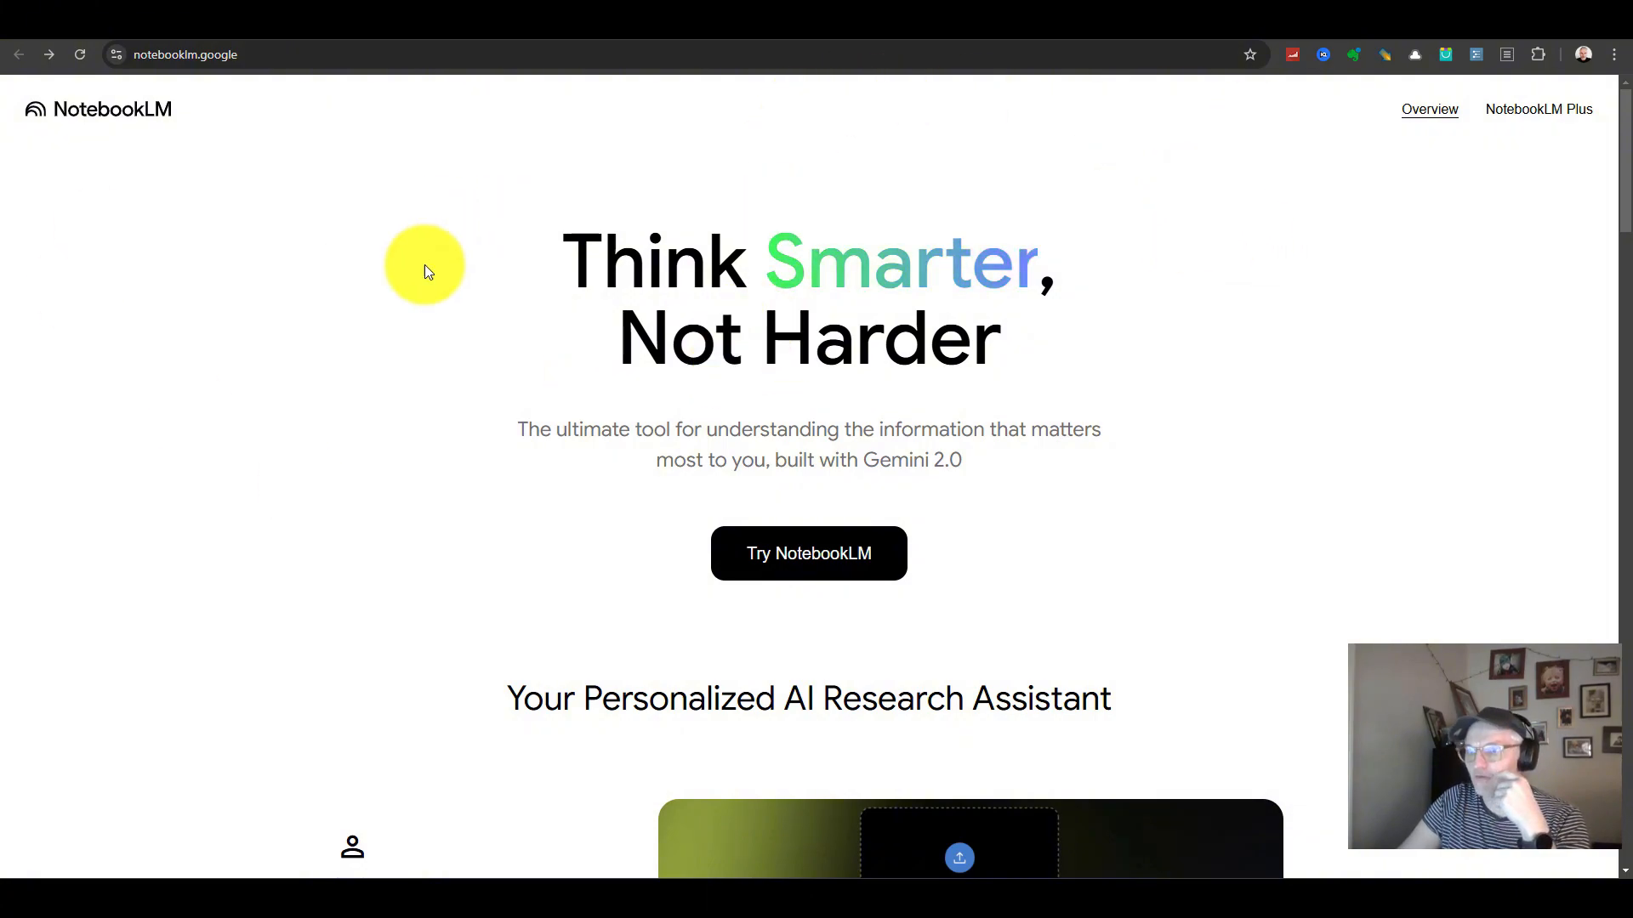
# Launch NotebookLM from its product website, toggle the email updates option in the welcome message, and accept the message.
pyautogui.click(186, 54)
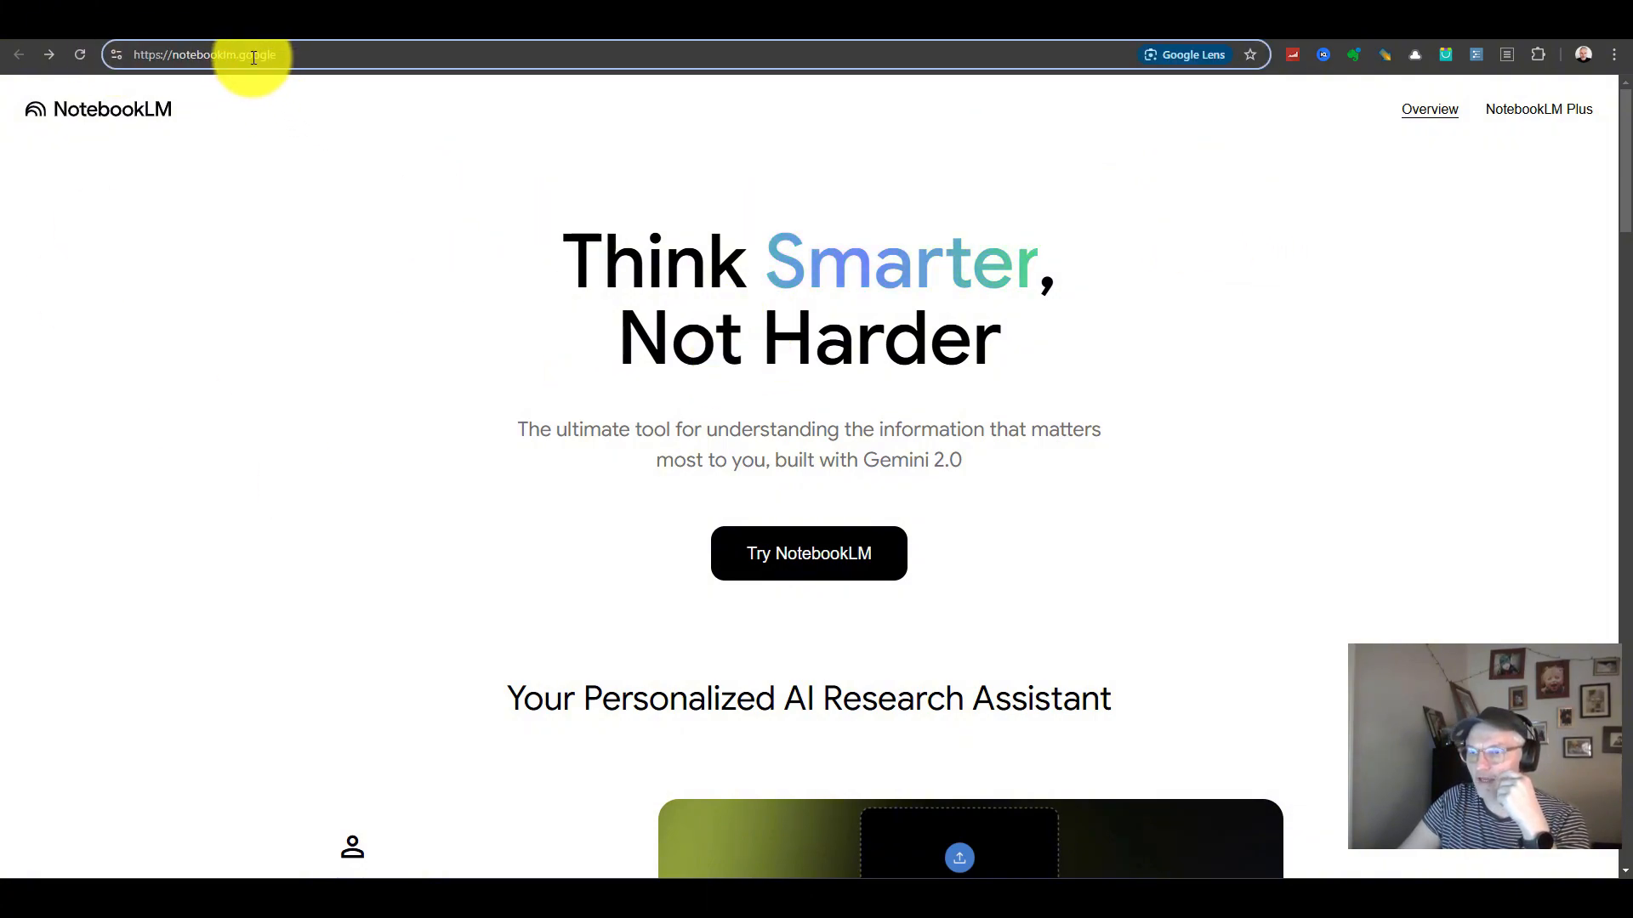
pyautogui.moveTo(291, 55); pyautogui.dragTo(173, 56)
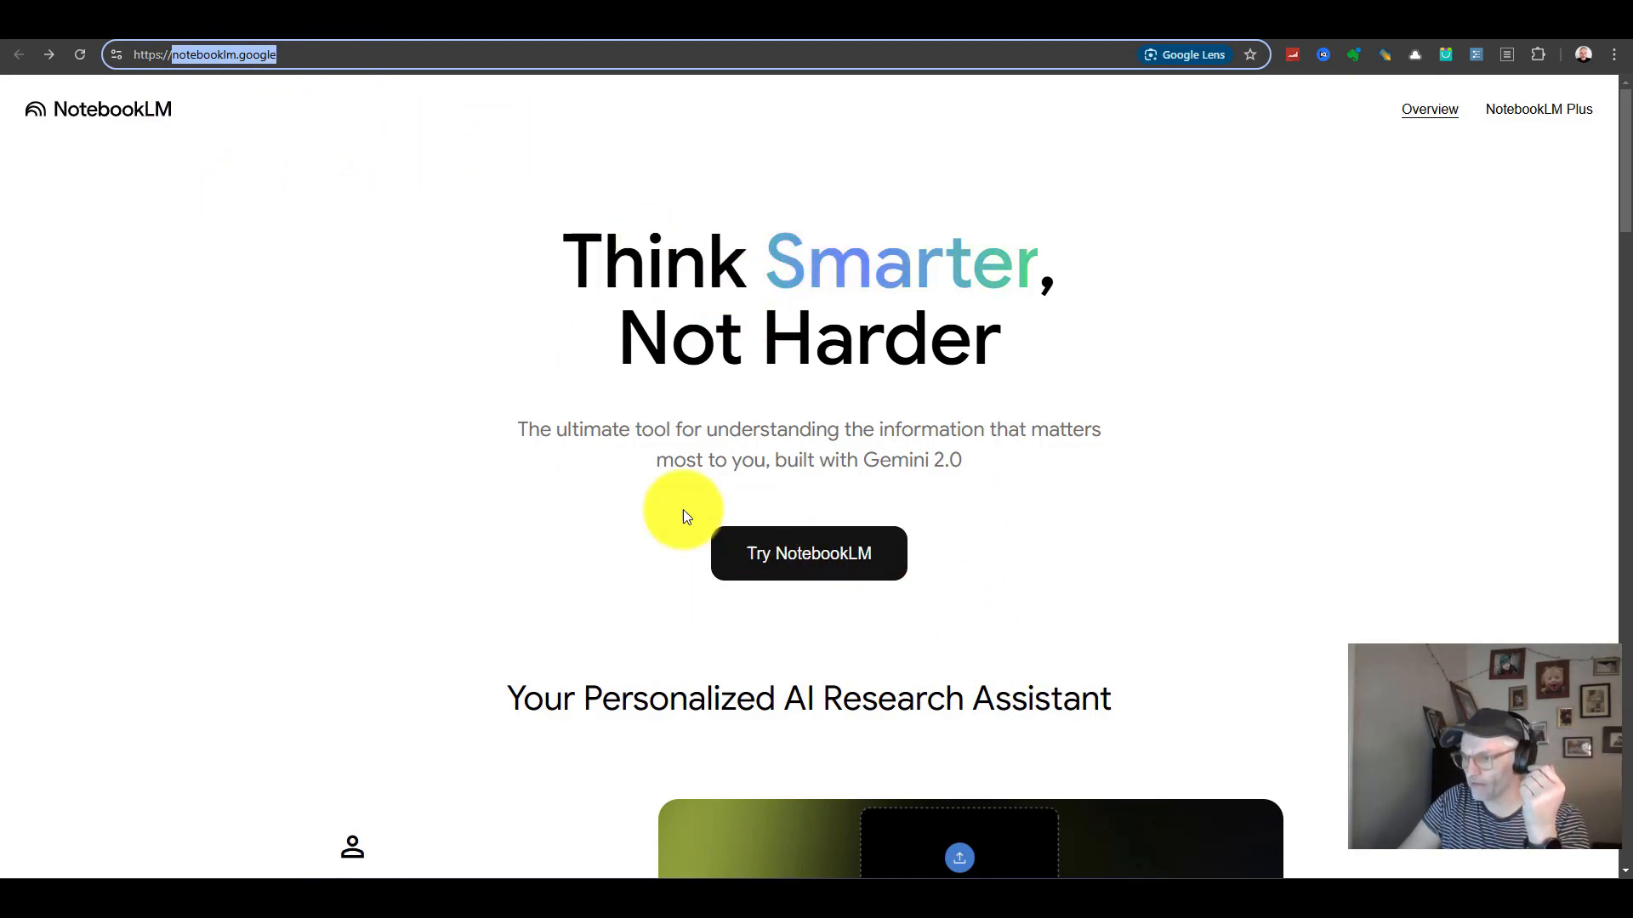
pyautogui.click(820, 574)
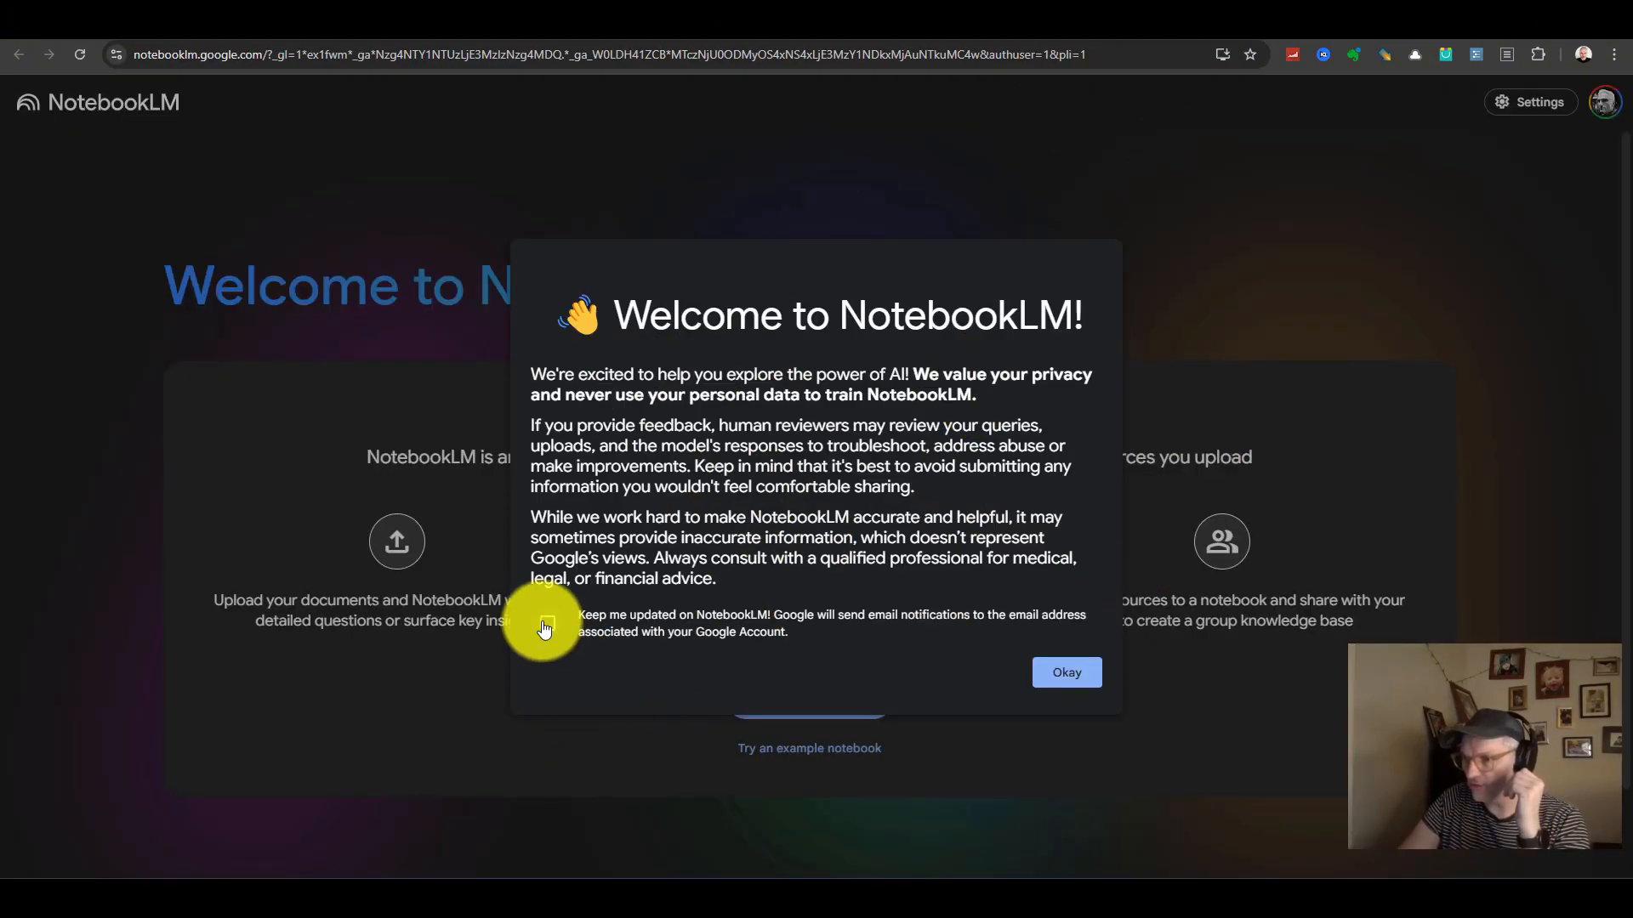
pyautogui.click(546, 630)
pyautogui.click(1080, 669)
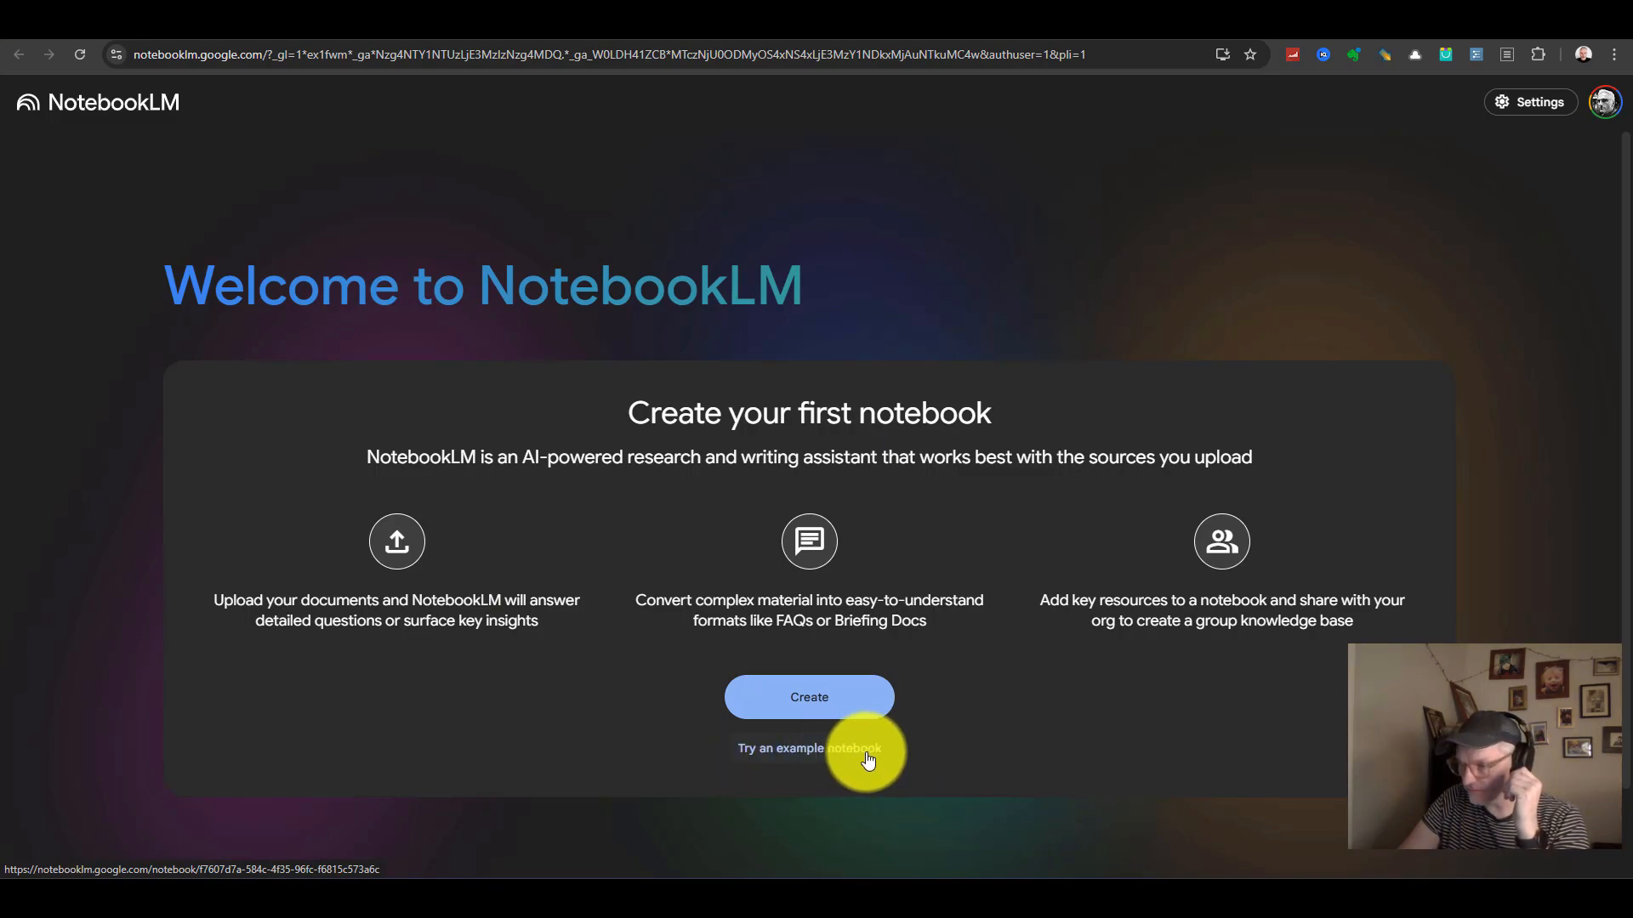
# Open the example notebook and ask its chat "what are the main pros and cons to notebook lm?".
pyautogui.click(812, 750)
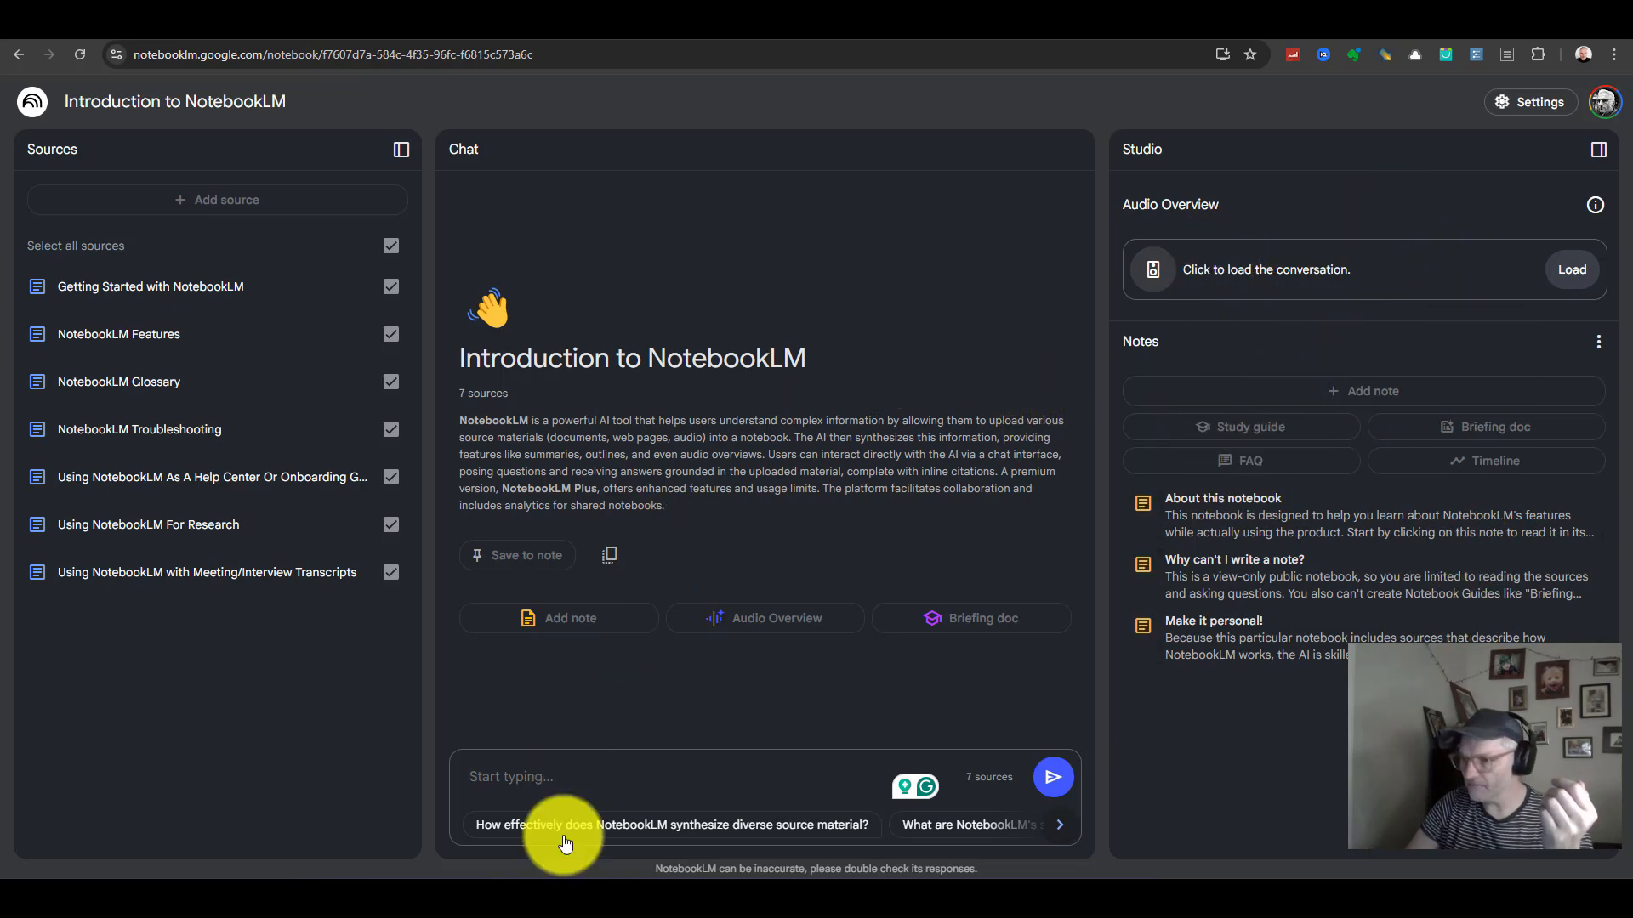
pyautogui.click(1059, 825)
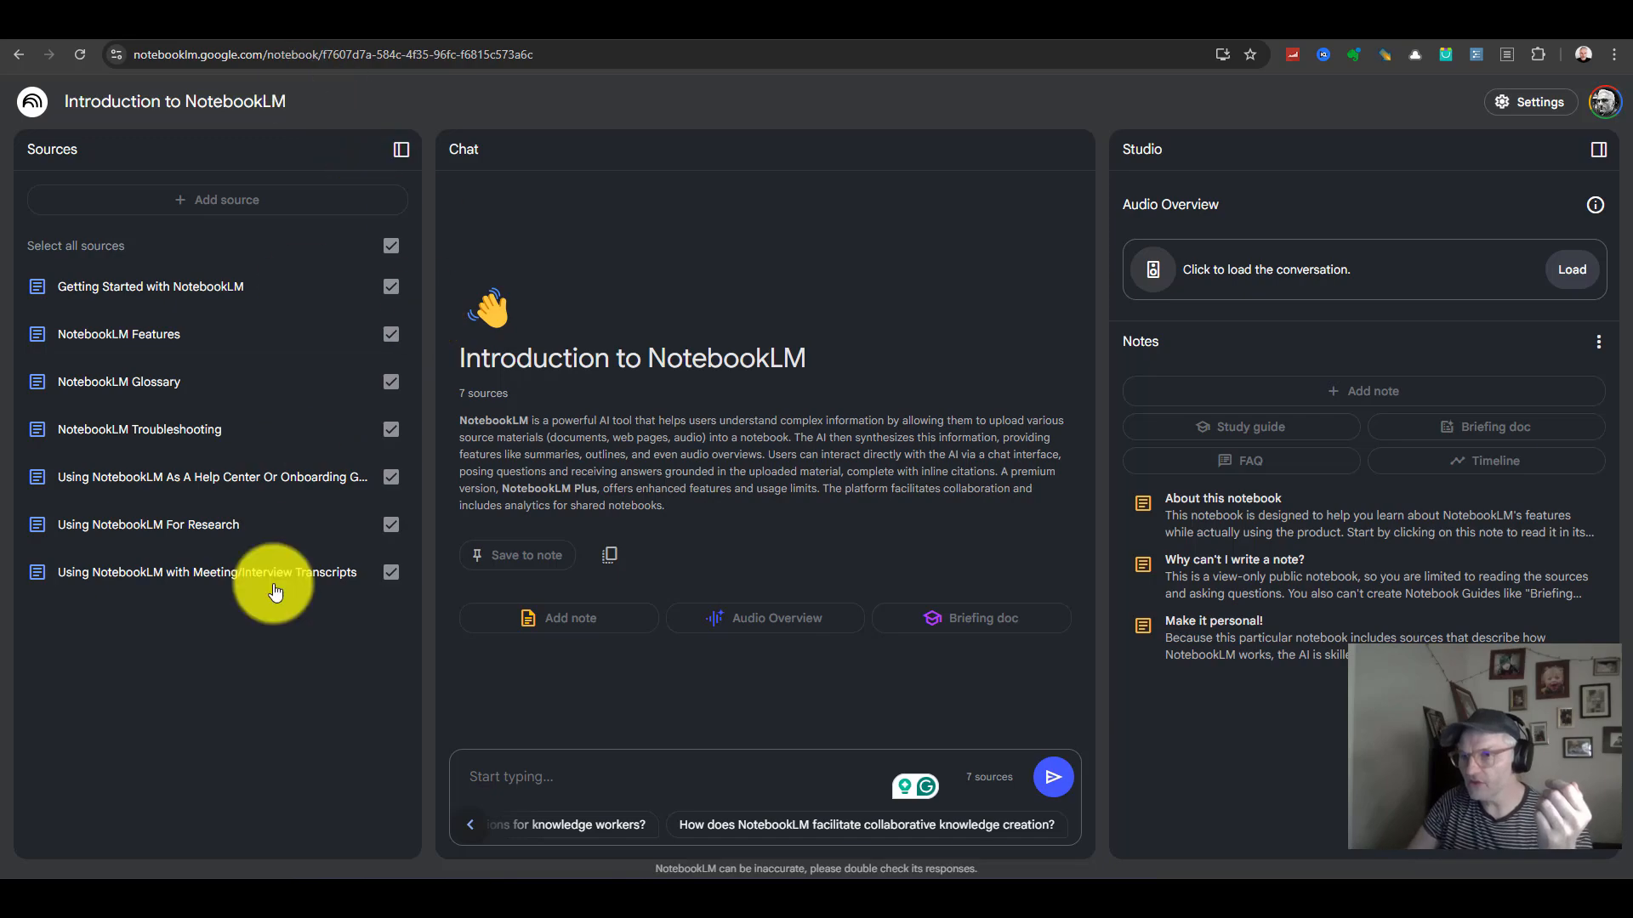
pyautogui.click(660, 772)
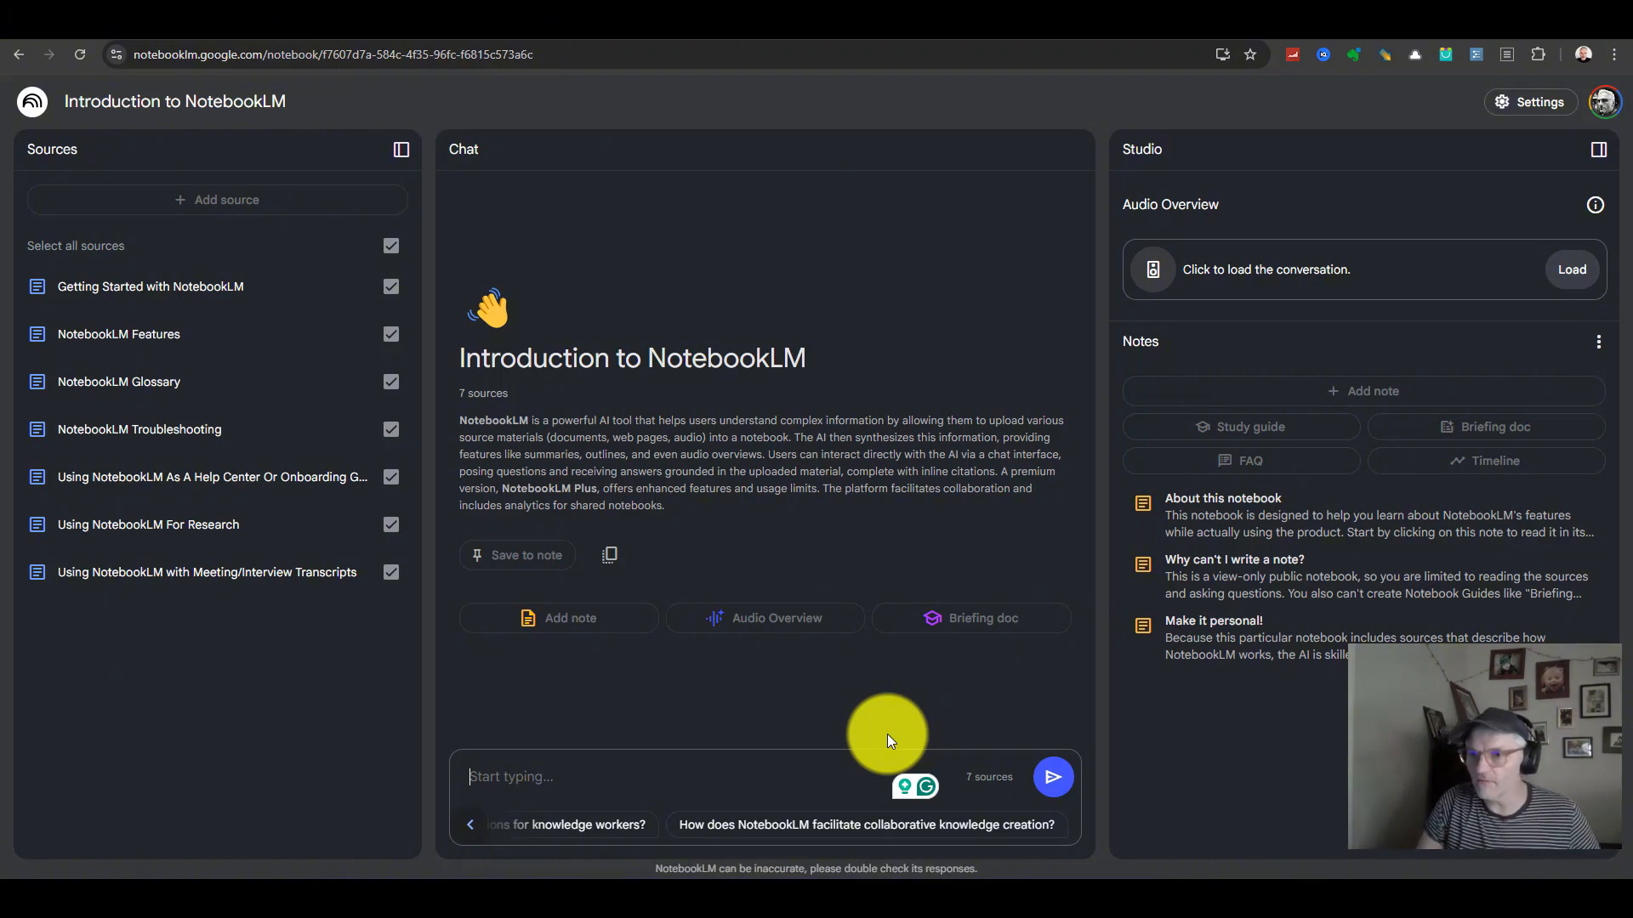
pyautogui.write('what are the main pros and cons to notebook lm?')
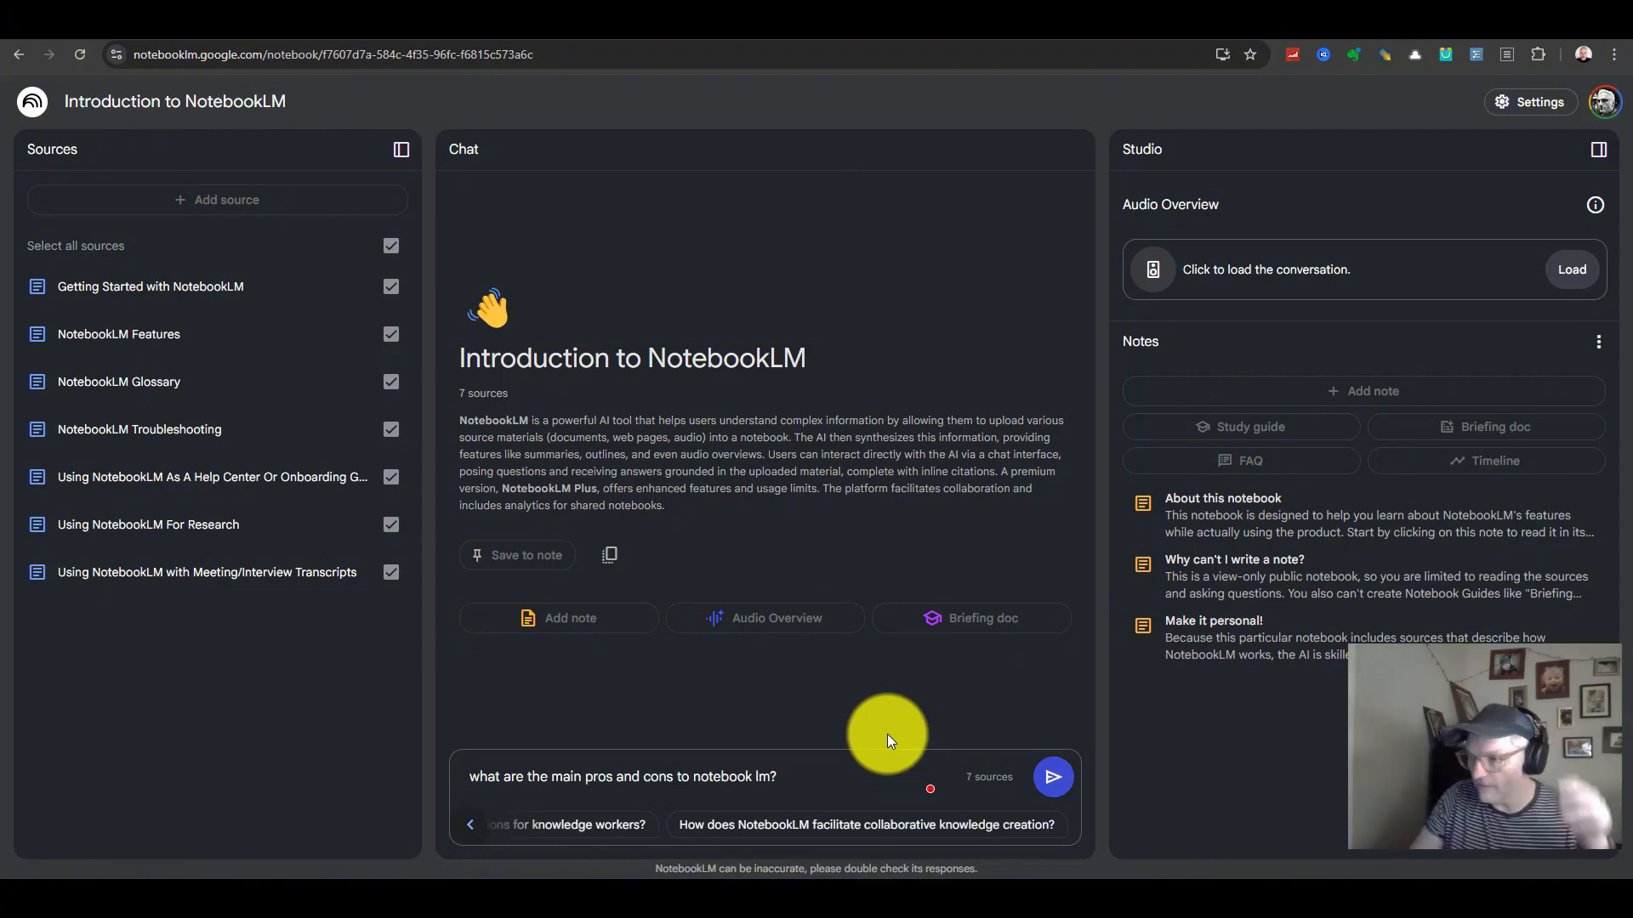
pyautogui.click(1053, 775)
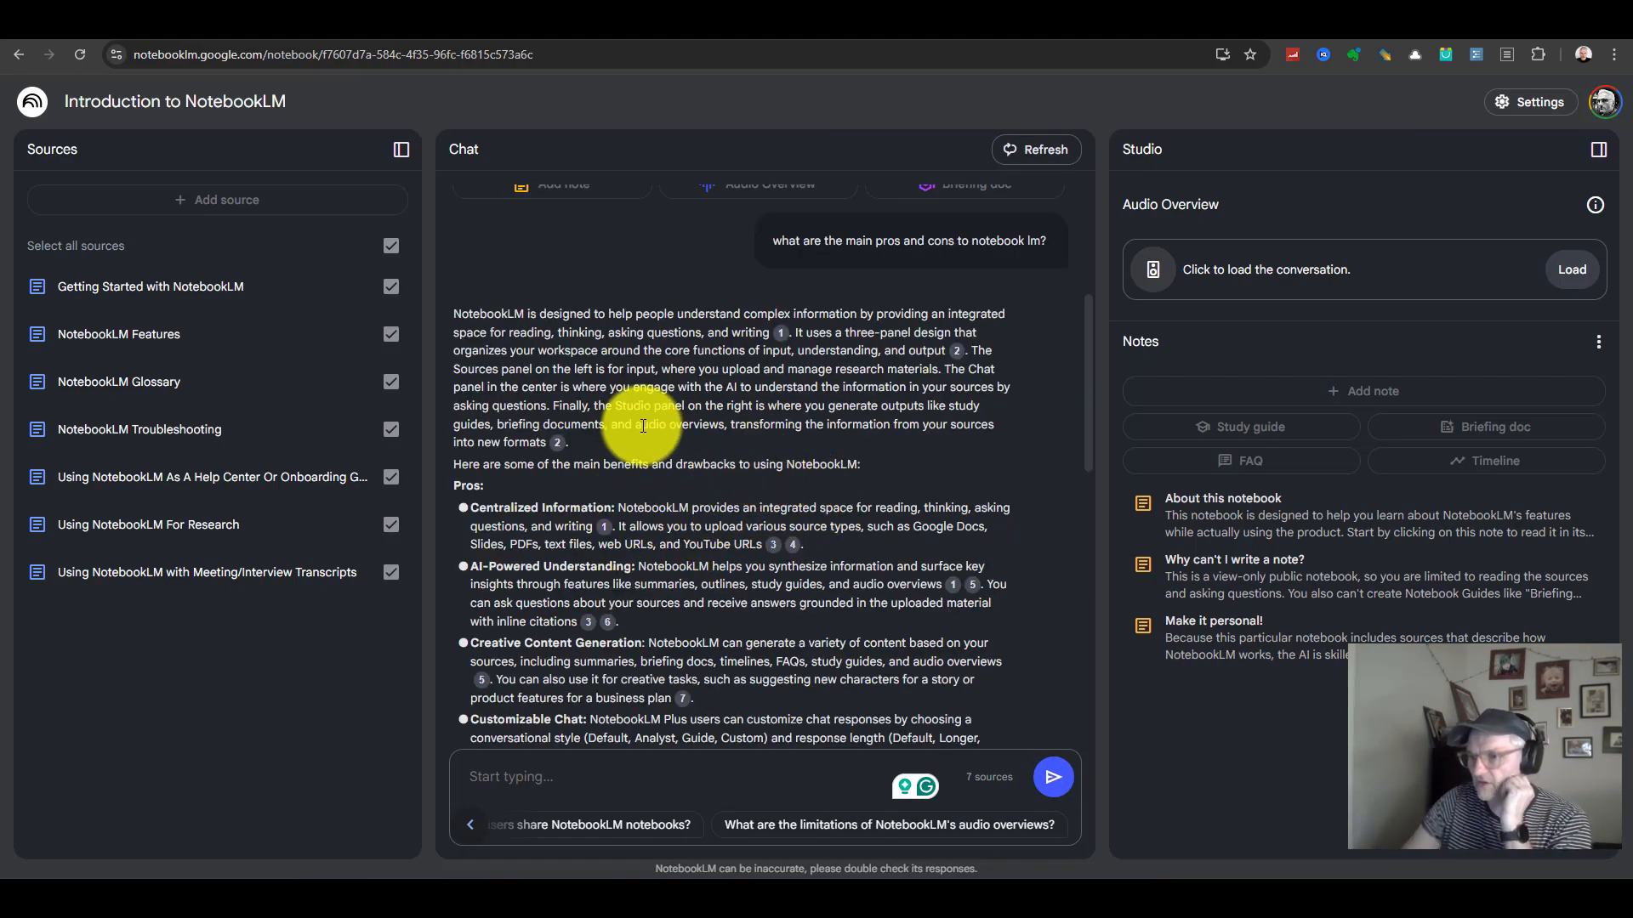
# Read through the pros and cons in the chat answer and return to its beginning.
pyautogui.scroll(-8, 663, 442)
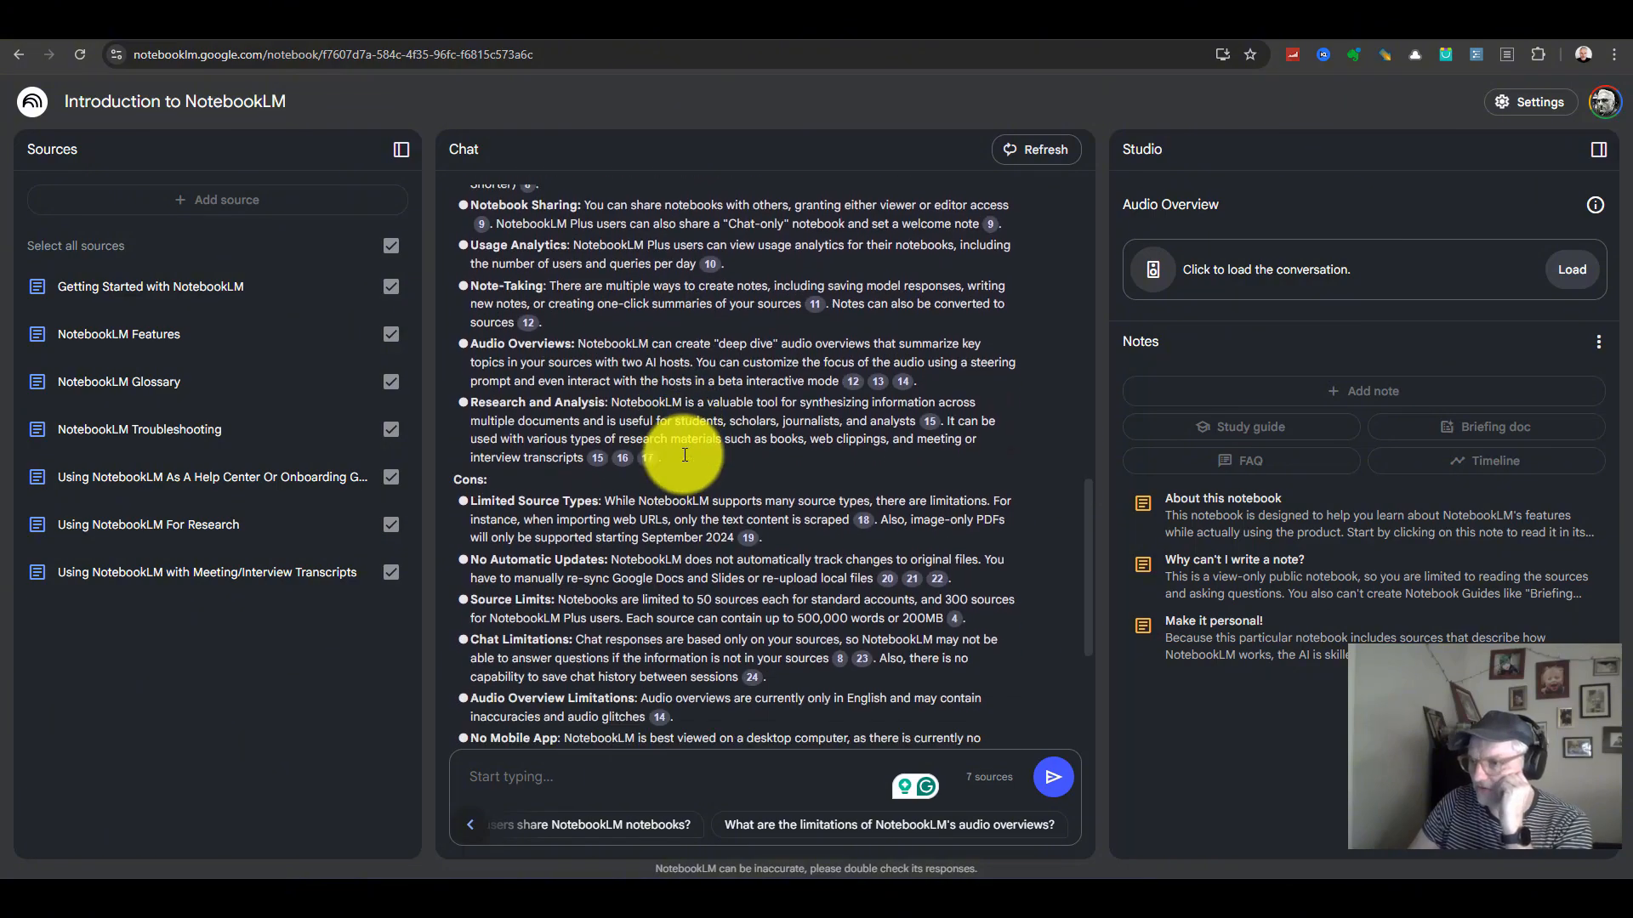
pyautogui.scroll(1, 689, 453)
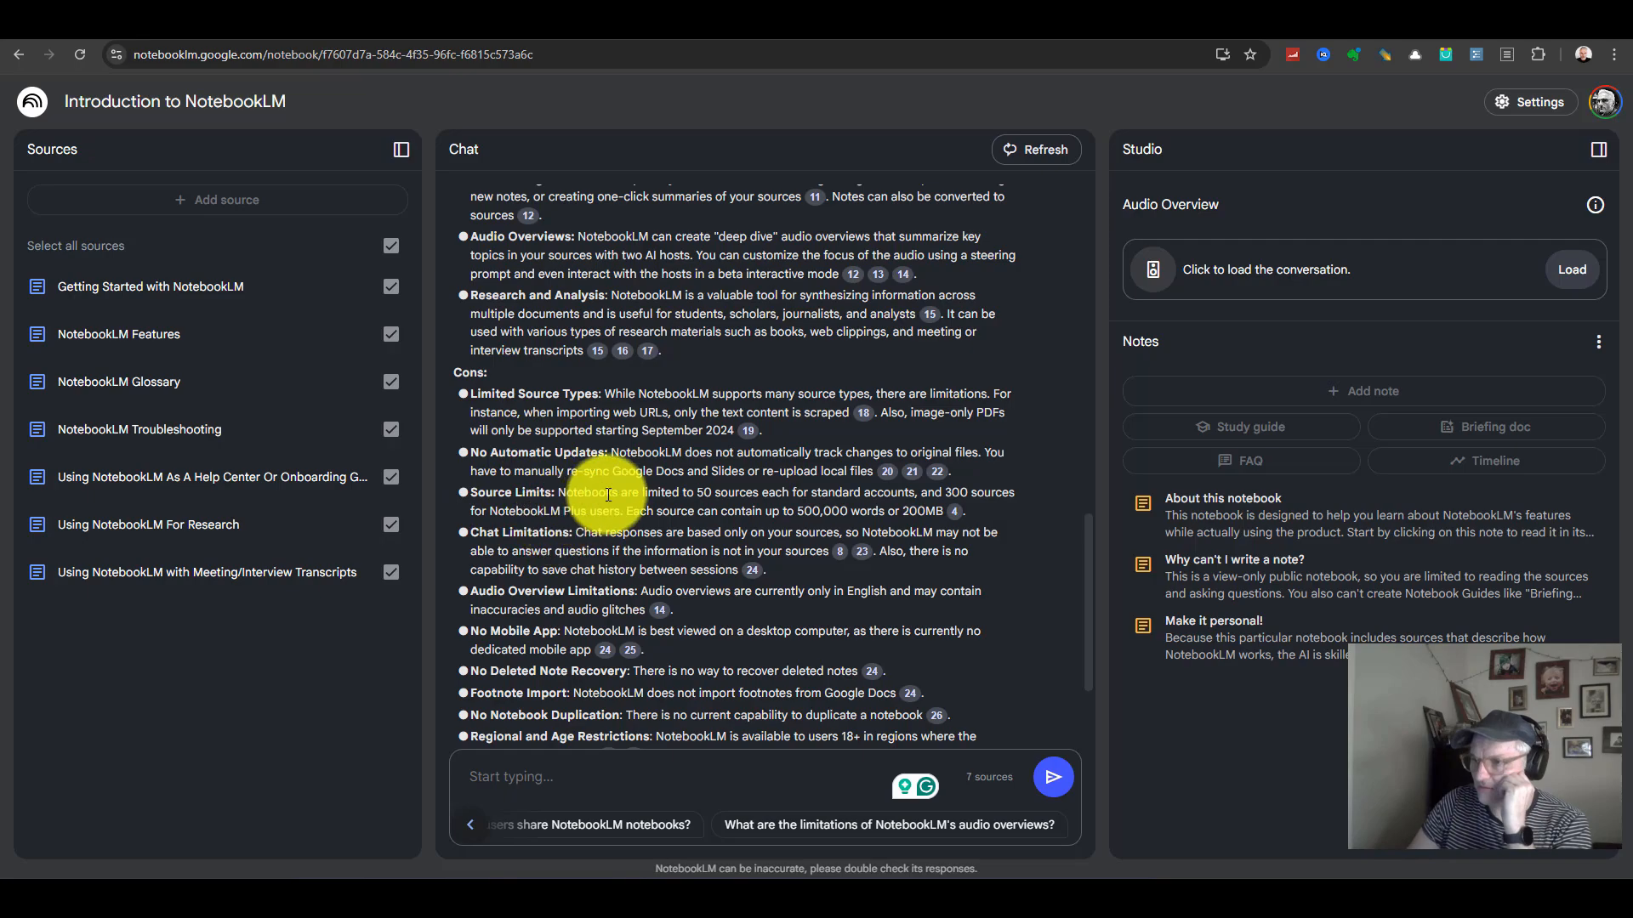
pyautogui.scroll(4, 671, 464)
pyautogui.scroll(4, 687, 452)
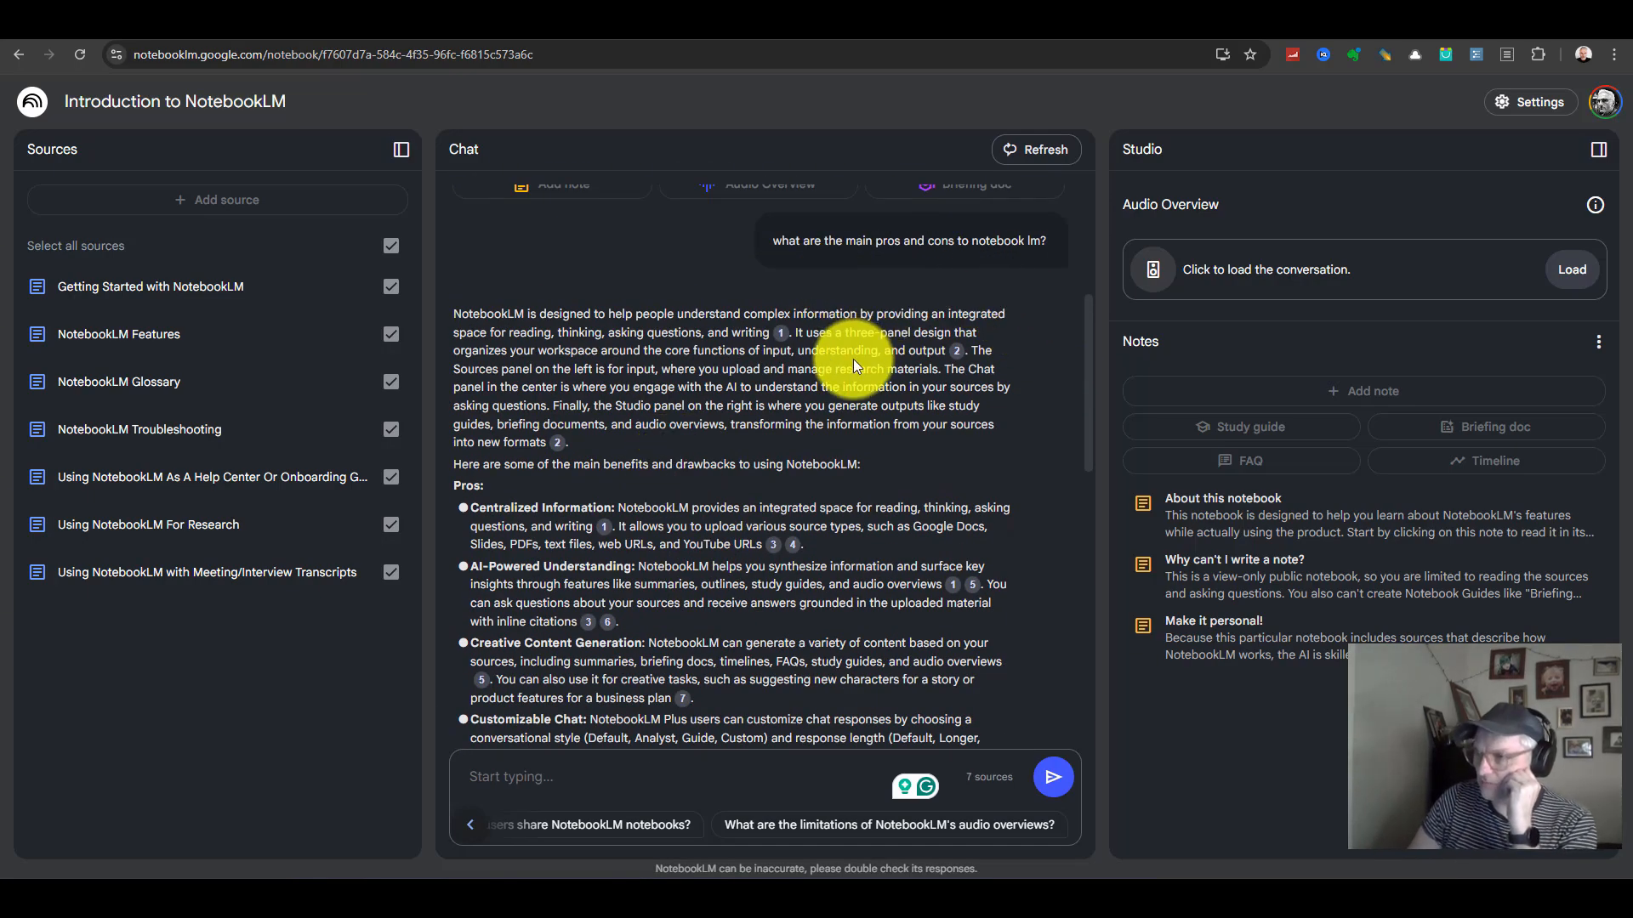
# Open the citation for the answer's first sentence, examine the cited passage in its source, and review the rest of the answer.
pyautogui.moveTo(449, 314); pyautogui.dragTo(776, 335)
pyautogui.moveTo(780, 332)
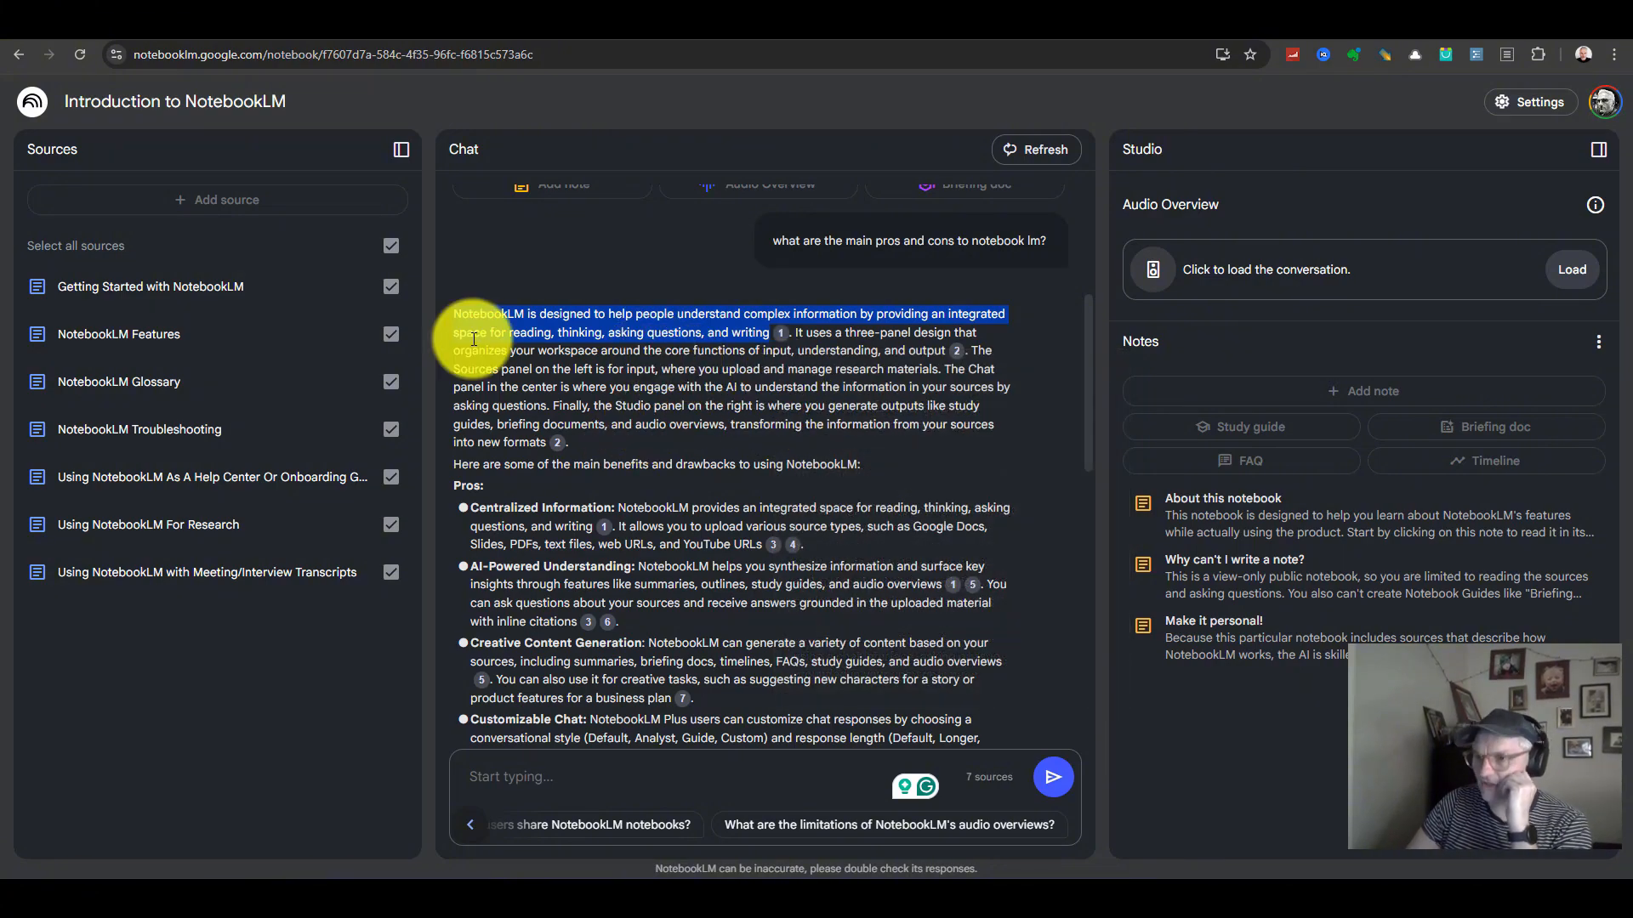
pyautogui.click(784, 344)
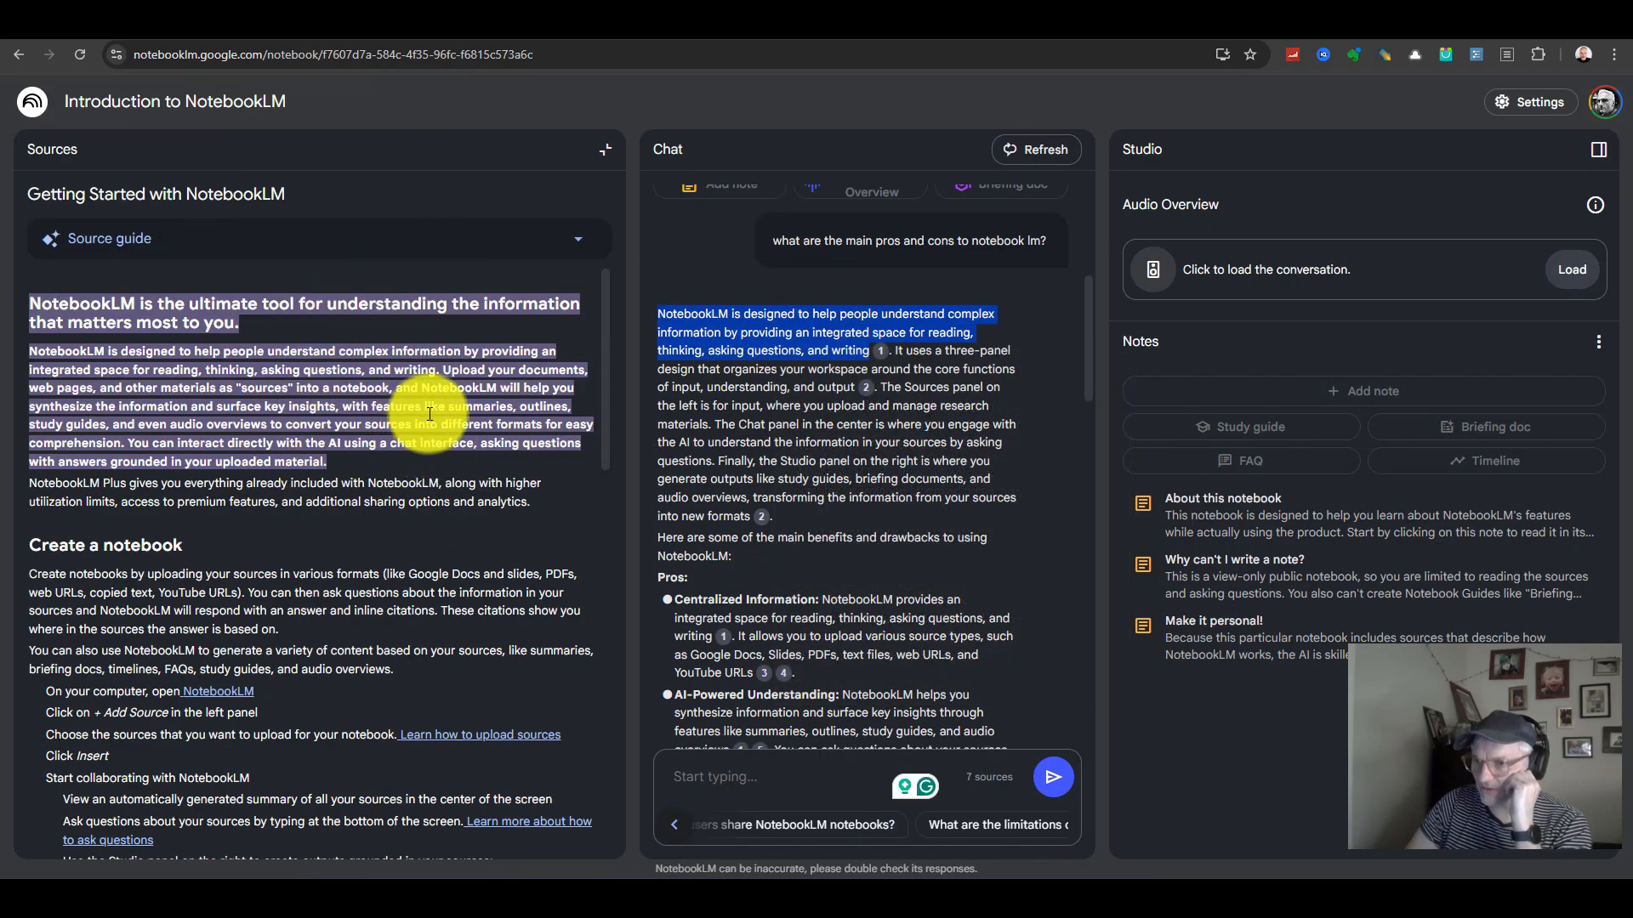
pyautogui.moveTo(30, 301); pyautogui.dragTo(407, 452)
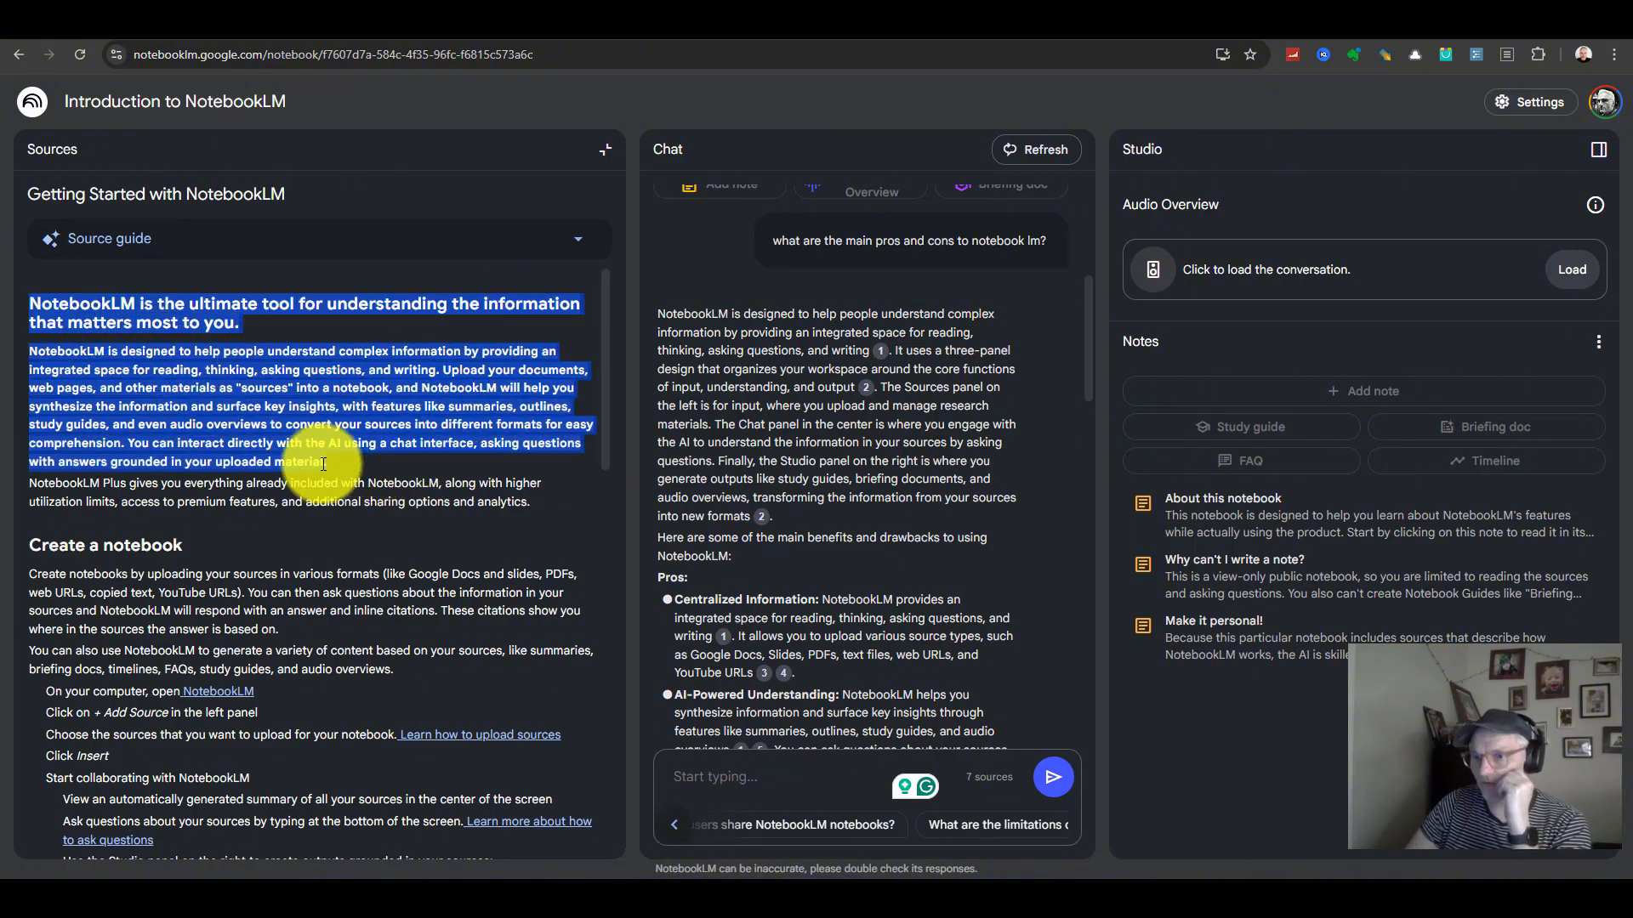
pyautogui.scroll(-3, 299, 426)
pyautogui.scroll(-3, 289, 408)
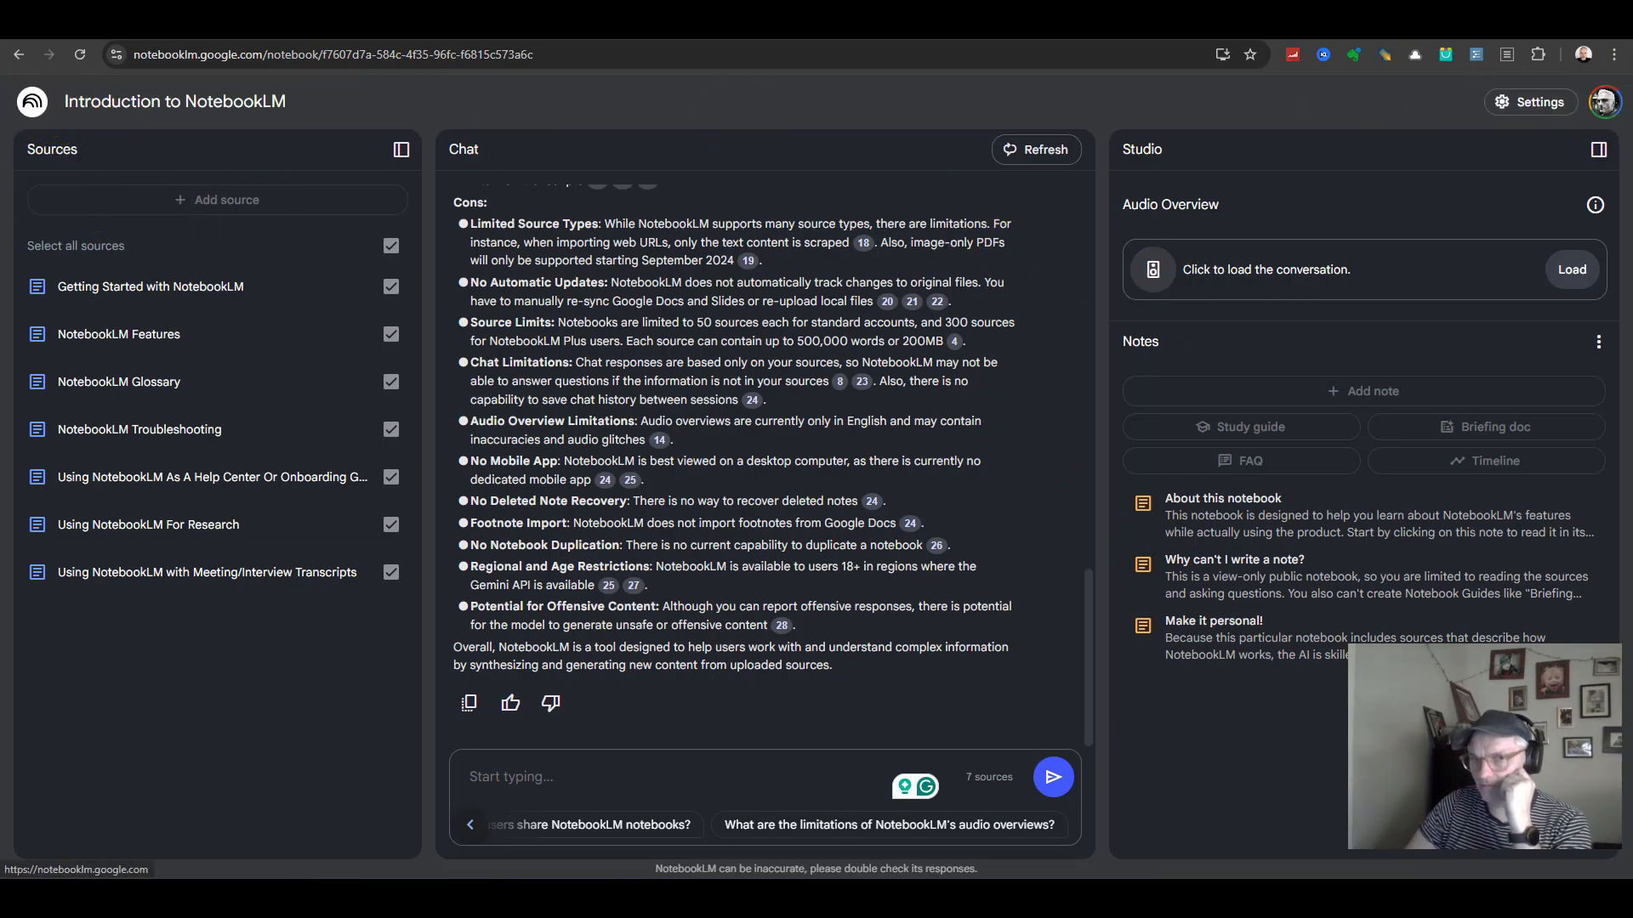
# Return to the notebooks overview, compare its list and grid layouts, and check the available sort options.
pyautogui.click(32, 99)
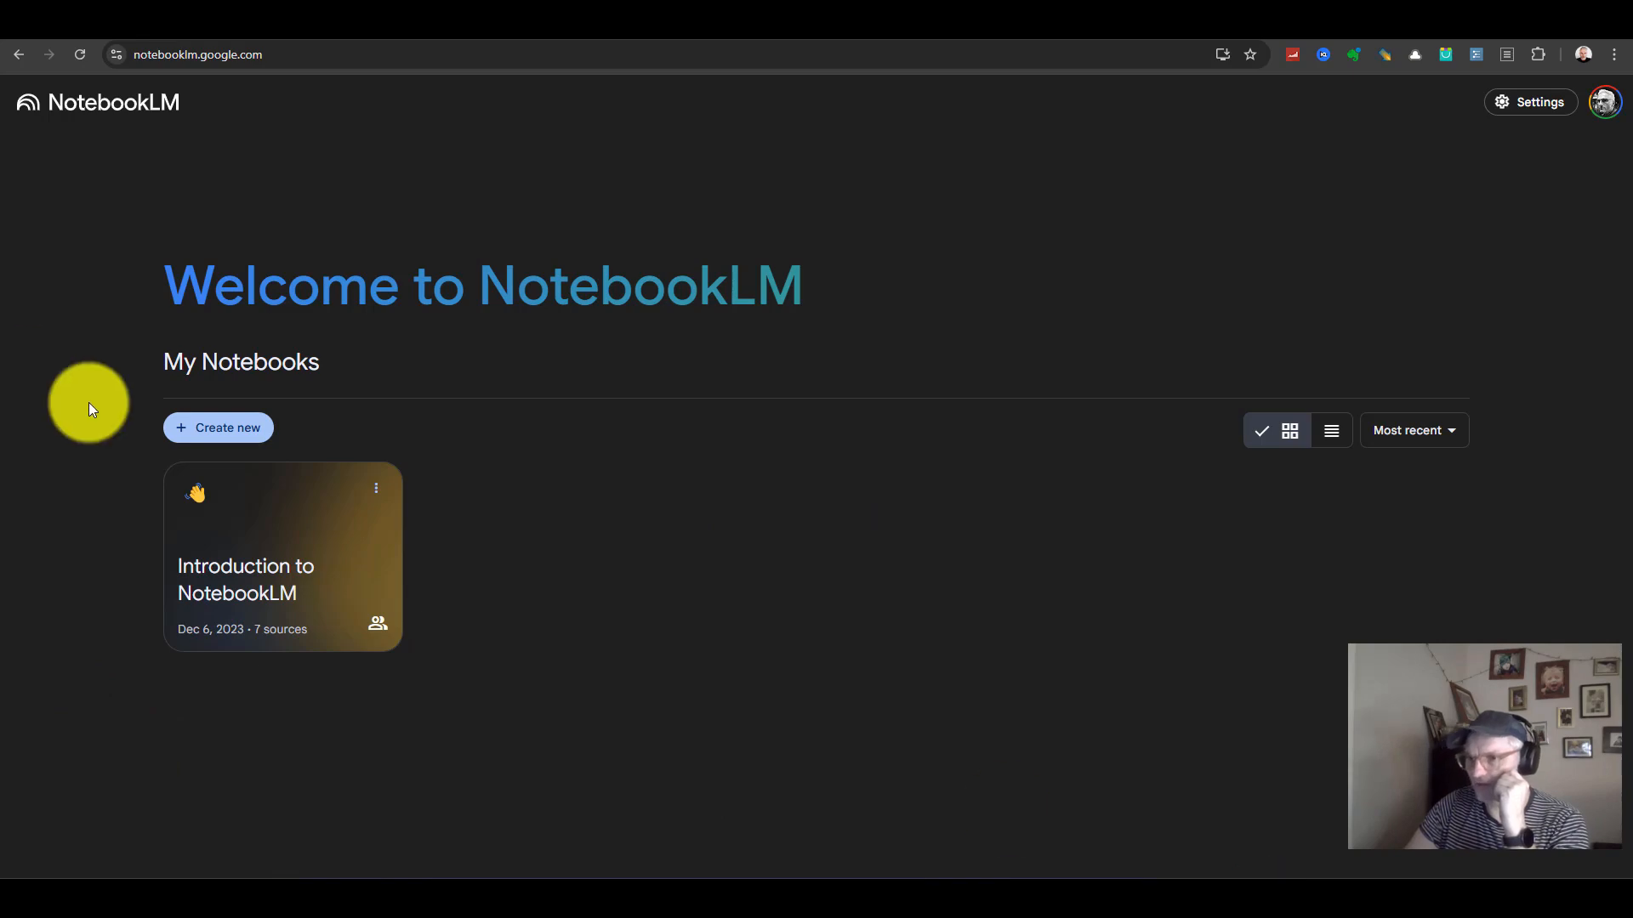
pyautogui.click(1335, 438)
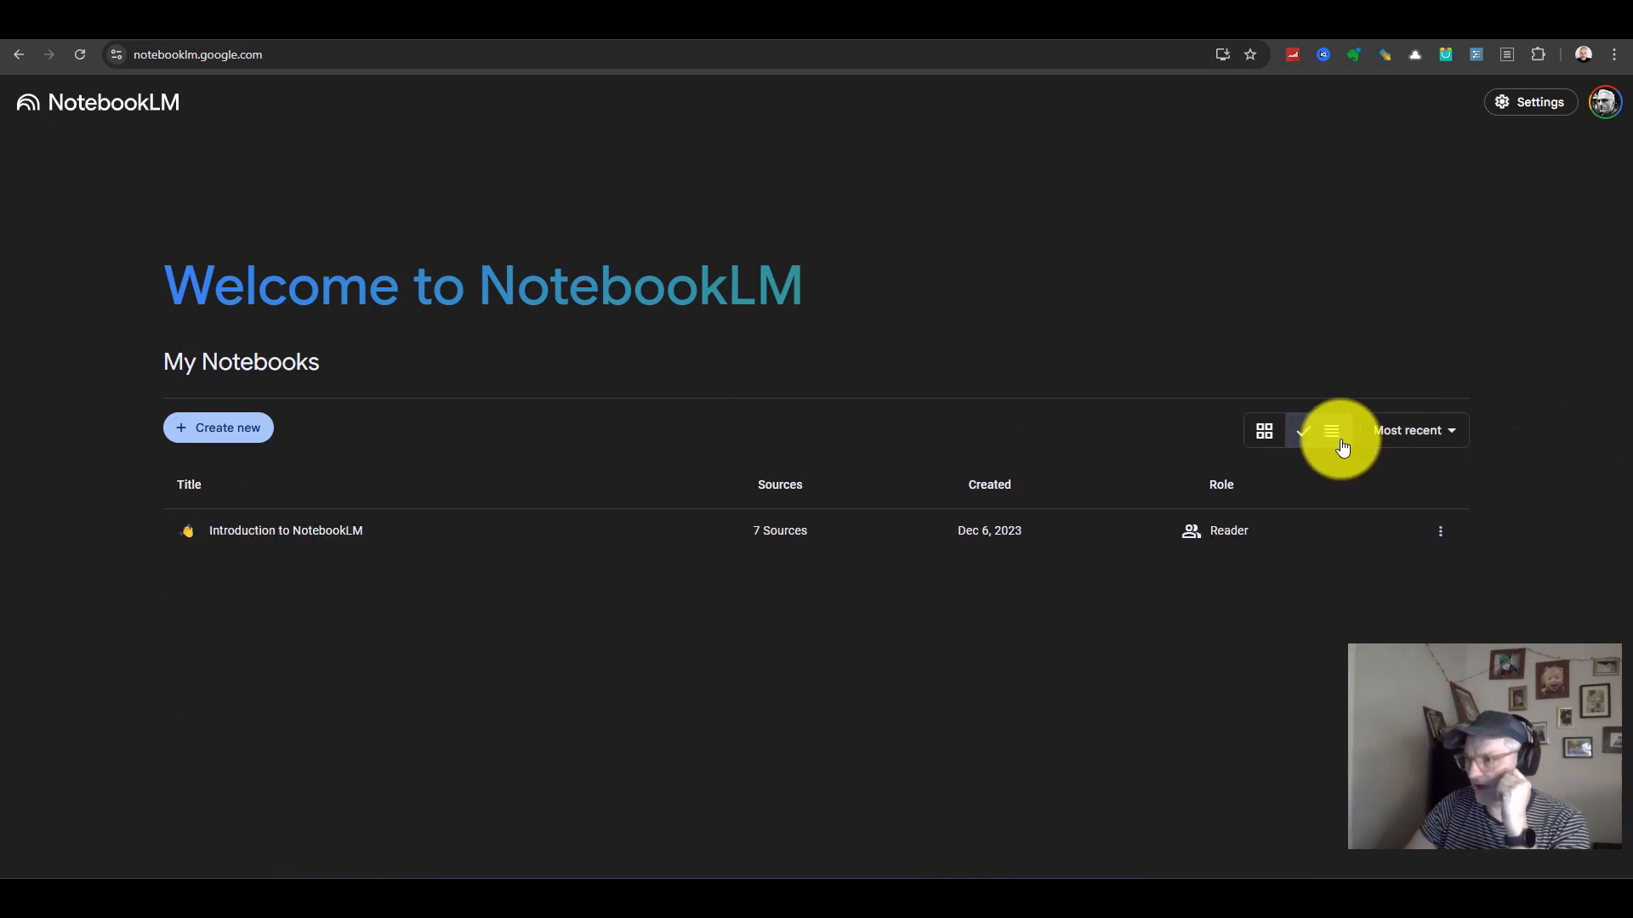
pyautogui.click(1263, 432)
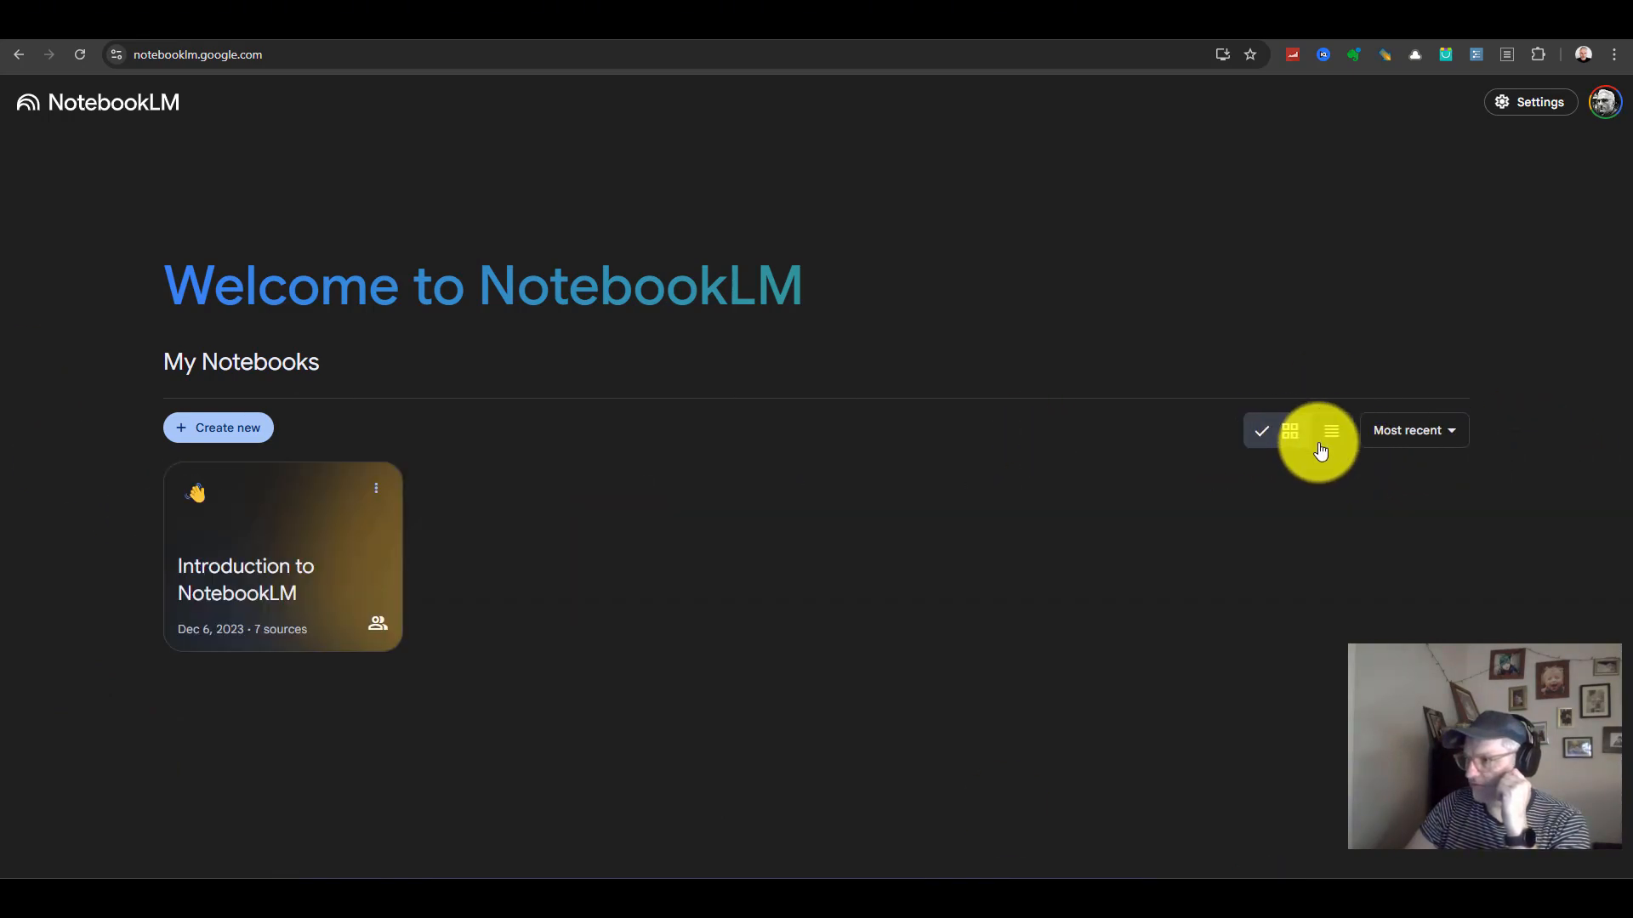
pyautogui.click(1403, 430)
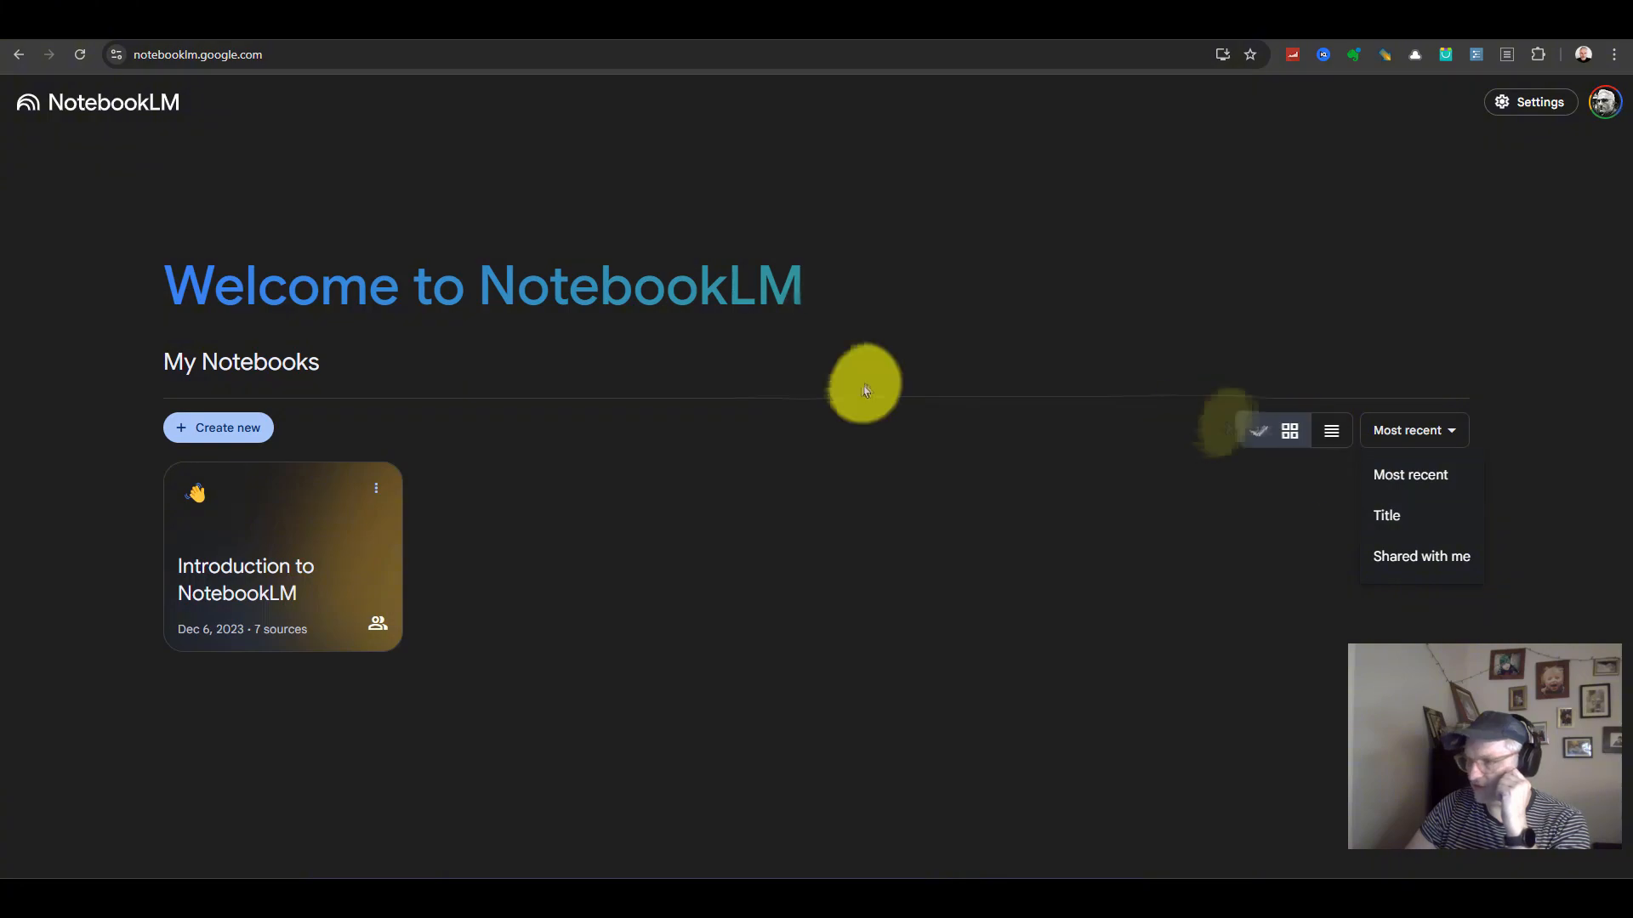
pyautogui.click(358, 430)
# Create a new notebook and check which file types are supported for uploading sources.
pyautogui.click(238, 429)
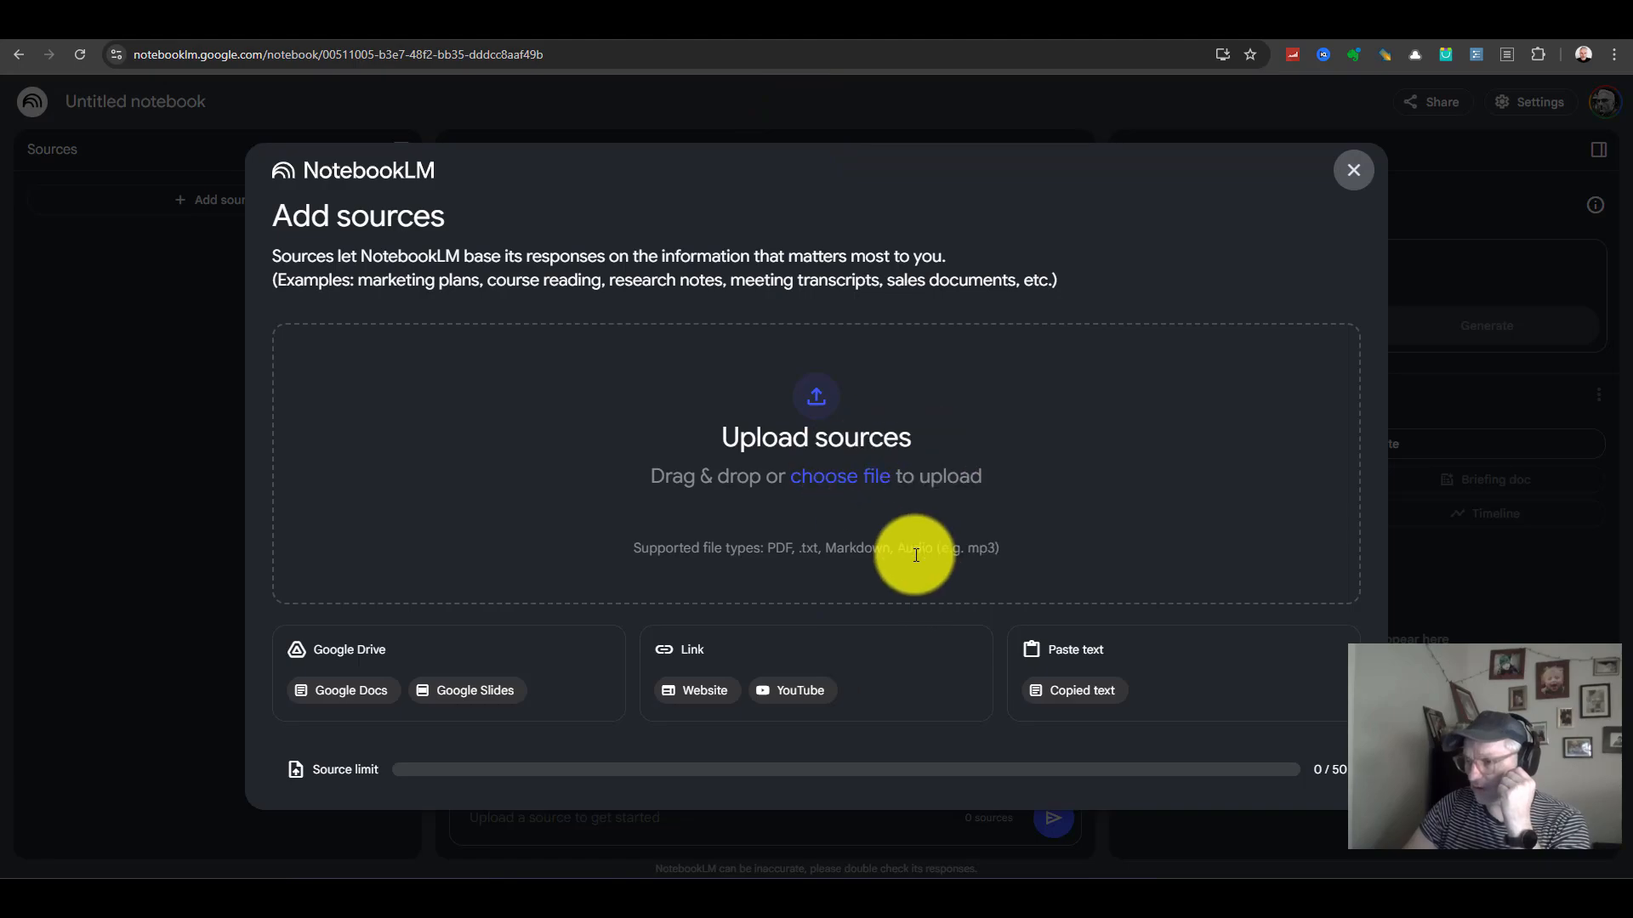
pyautogui.moveTo(748, 549); pyautogui.dragTo(880, 552)
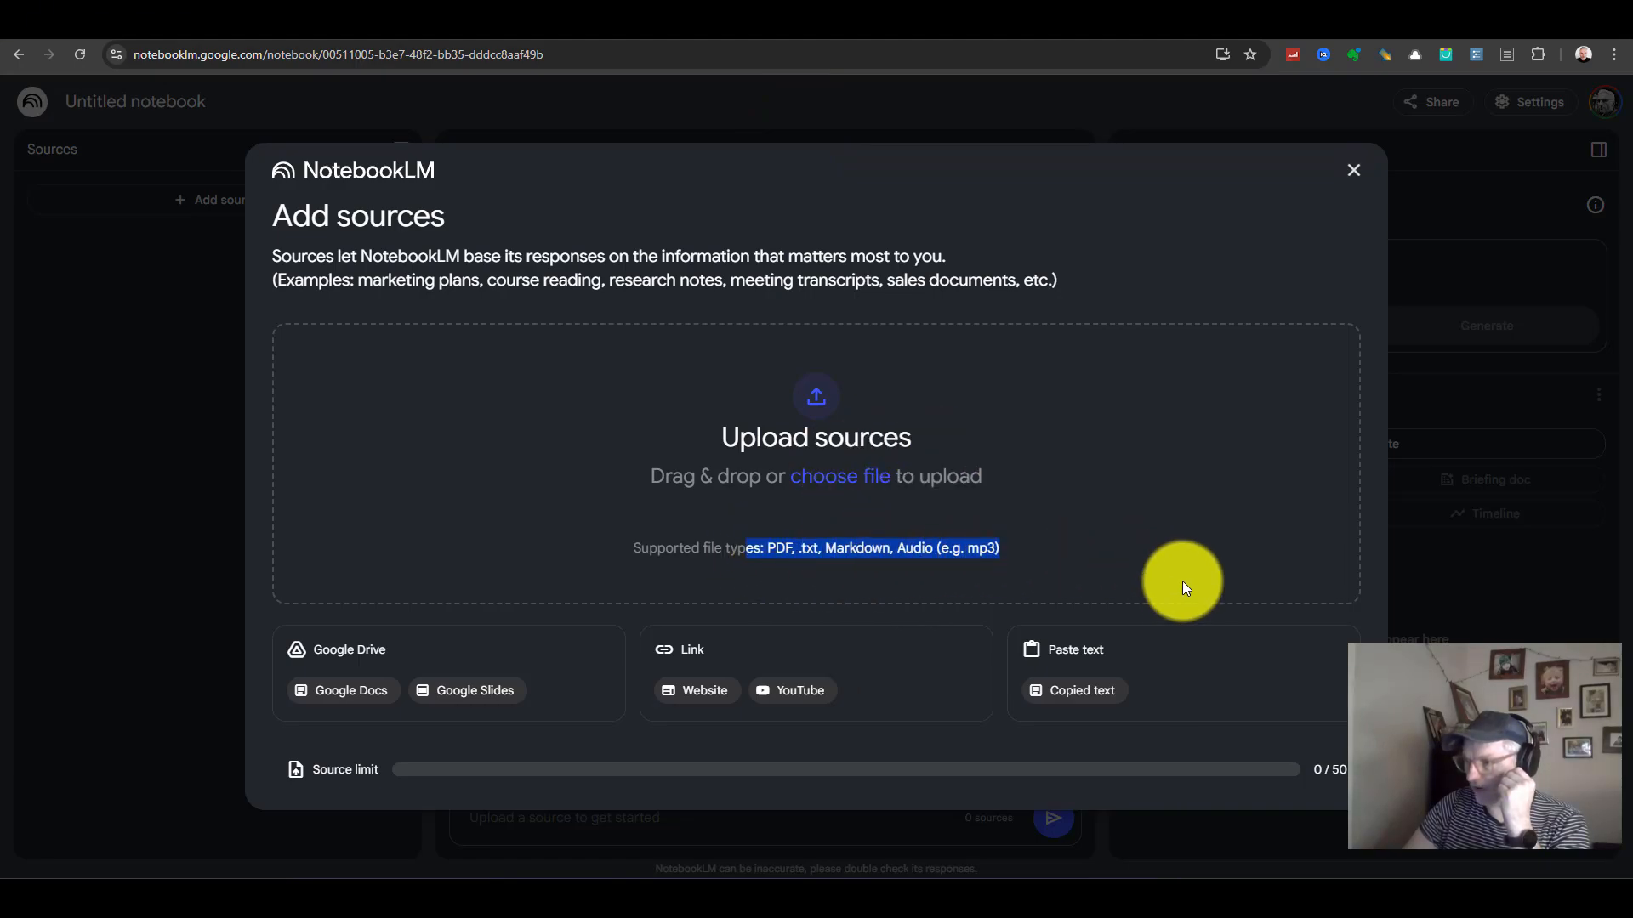
pyautogui.click(978, 548)
pyautogui.moveTo(799, 549); pyautogui.dragTo(994, 549)
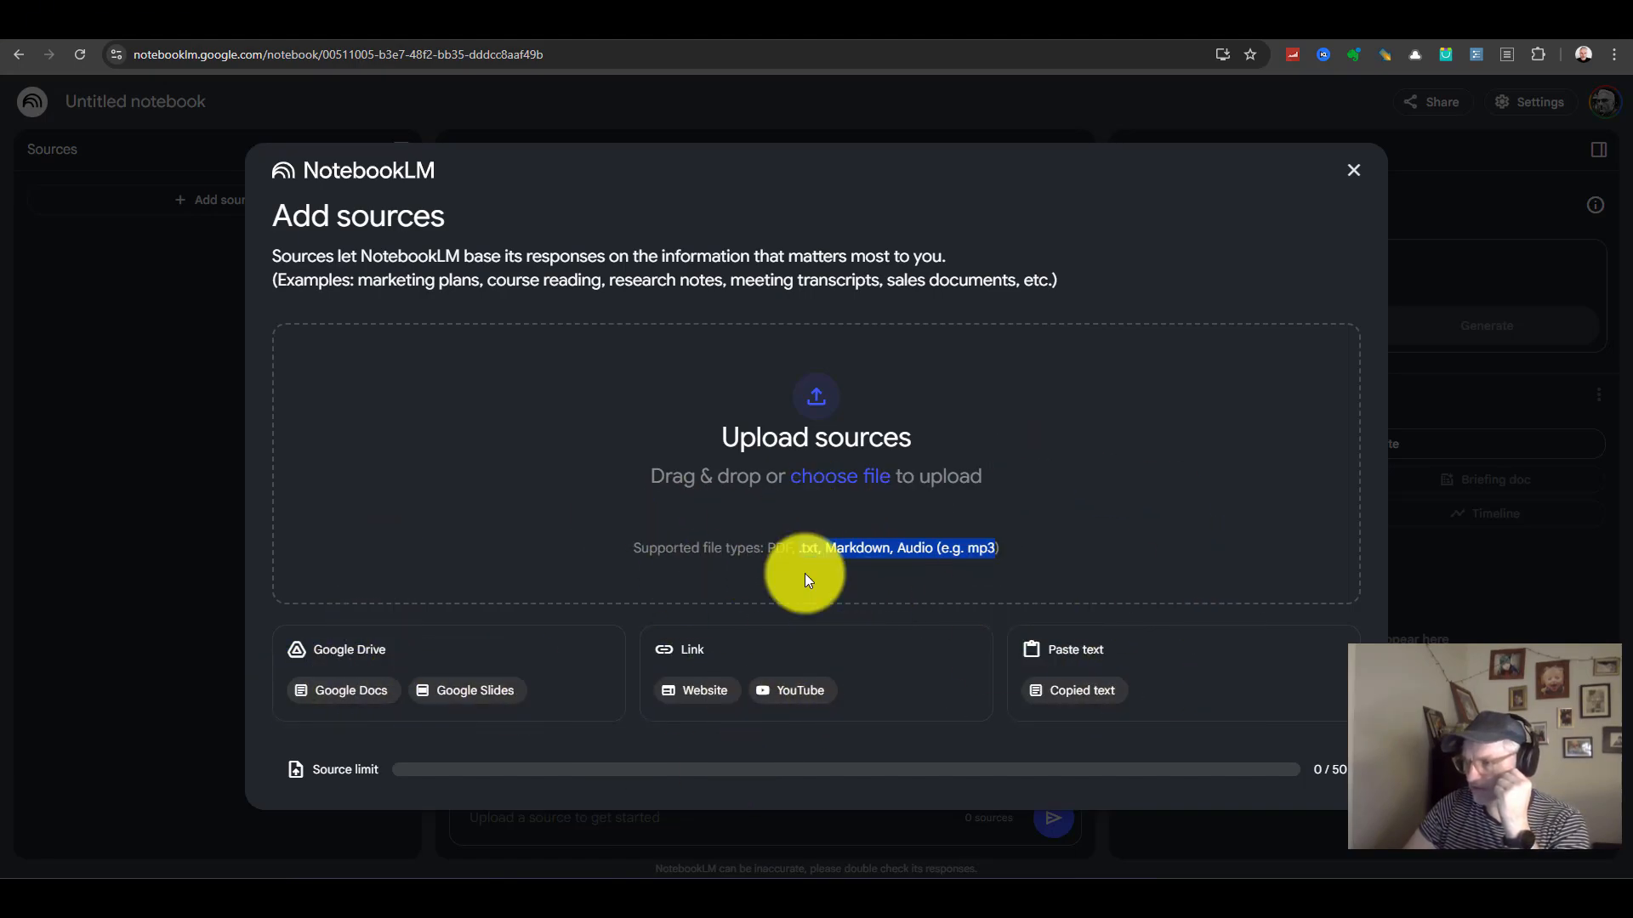
# Try to upload the Keto Meal Prep Cookbook and The Fast 800 Keto PDF files as notebook sources.
pyautogui.click(809, 406)
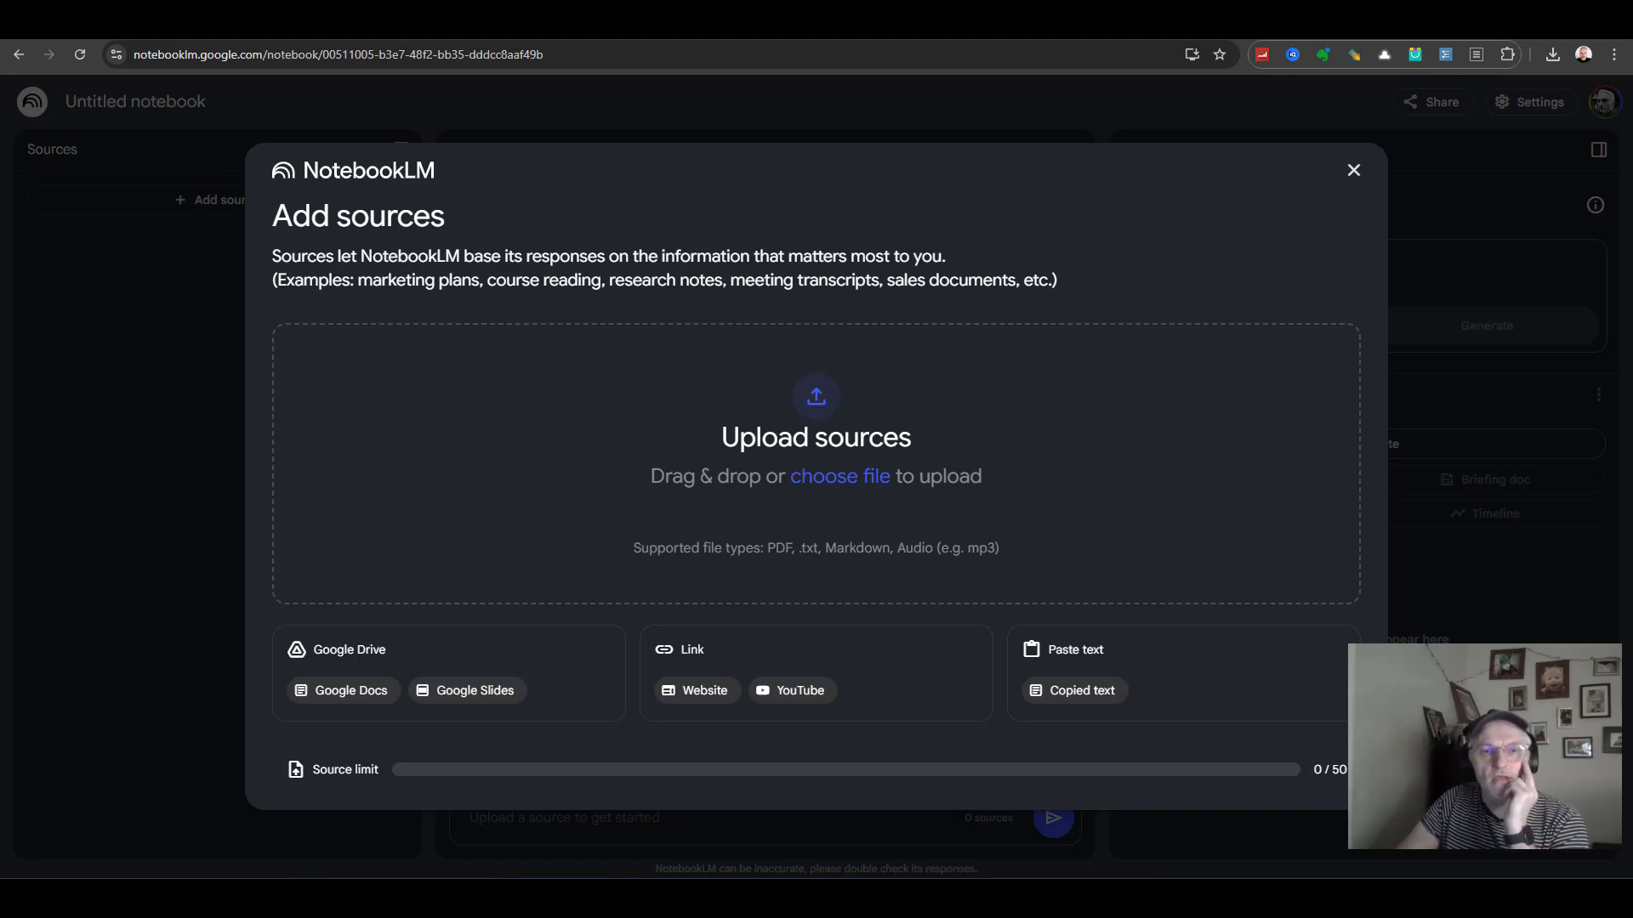
pyautogui.moveTo(4, 477); pyautogui.dragTo(823, 491)
pyautogui.moveTo(4, 510); pyautogui.dragTo(843, 483)
pyautogui.moveTo(843, 484); pyautogui.dragTo(843, 483)
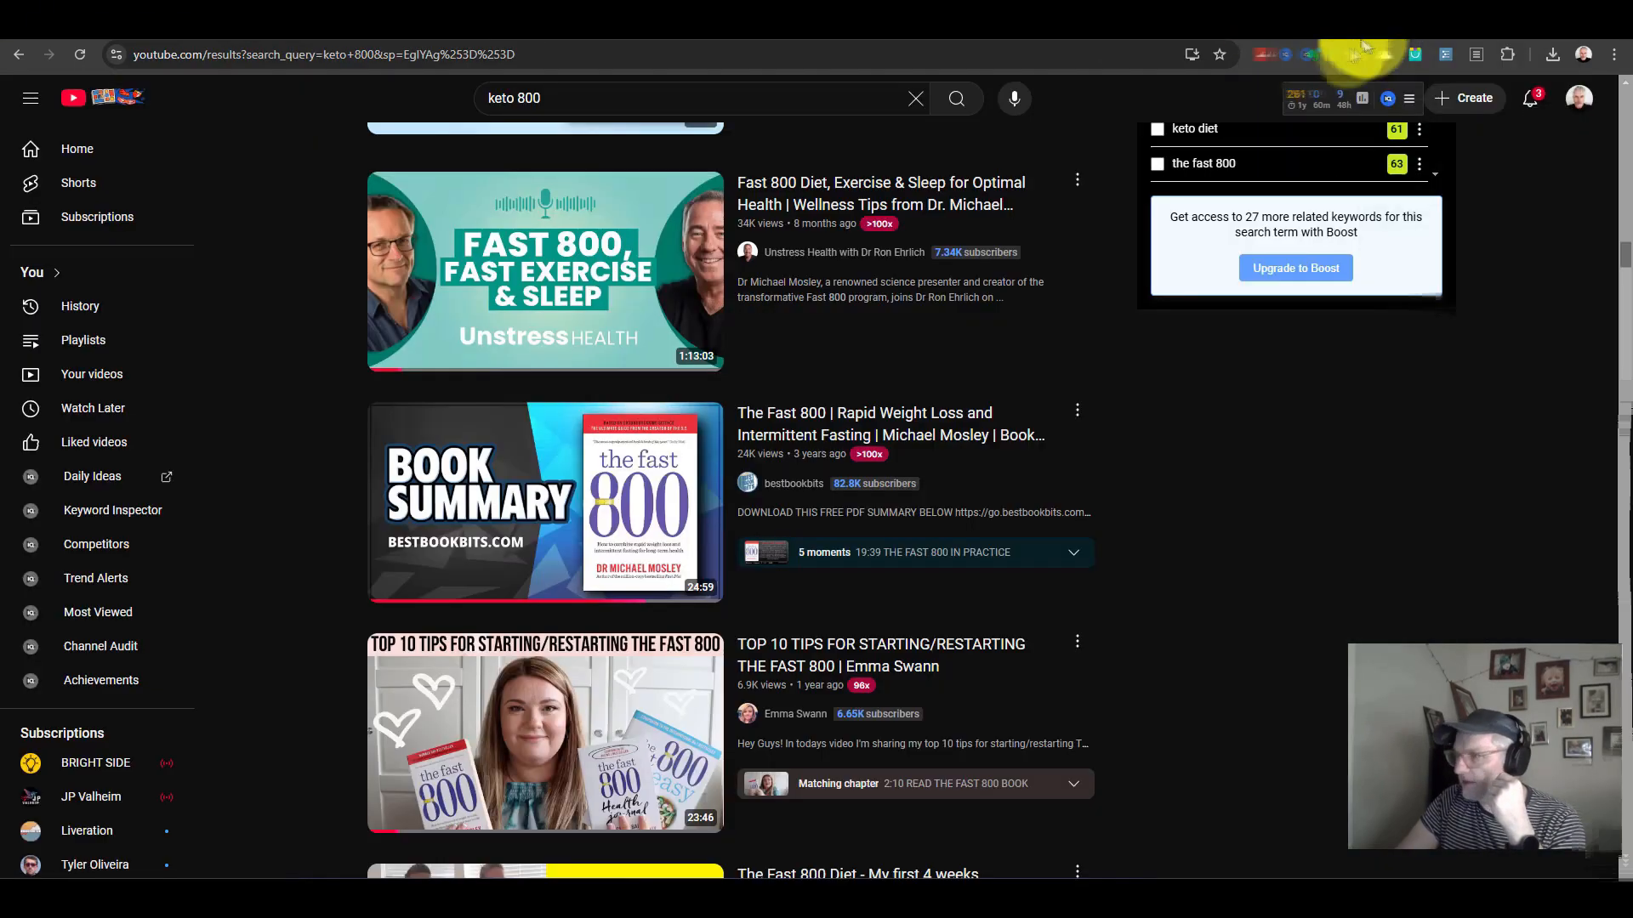
# Copy the link address of the YouTube video "Fast 800 Diet, Exercise & Sleep for Optimal Health" from the search results.
pyautogui.moveTo(748, 170)
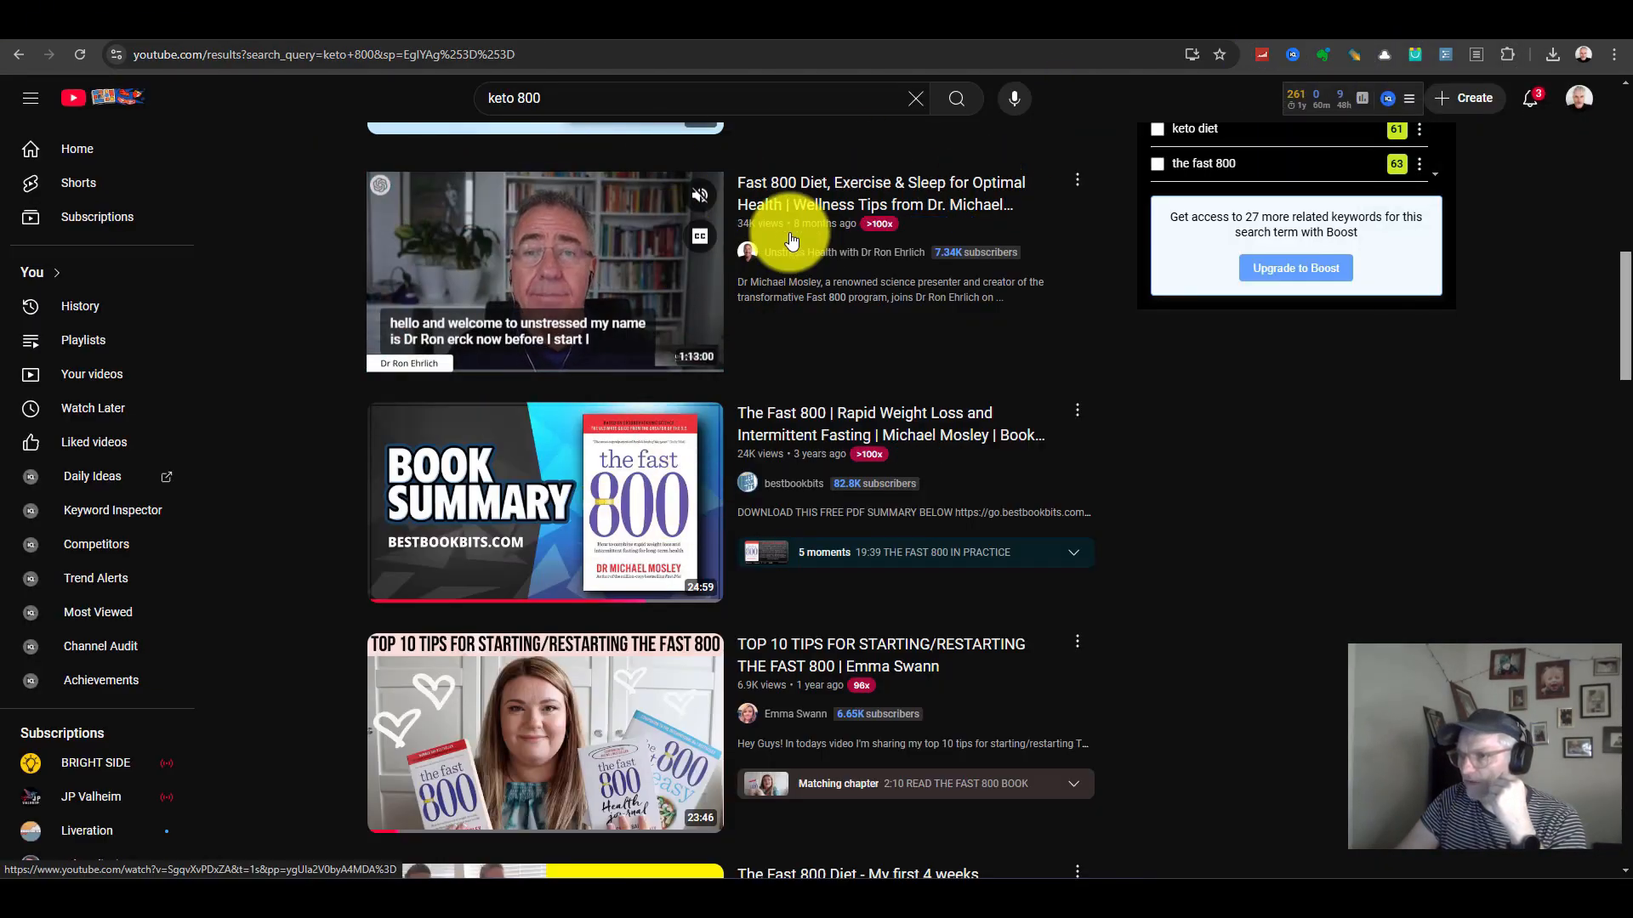
pyautogui.rightClick(816, 196)
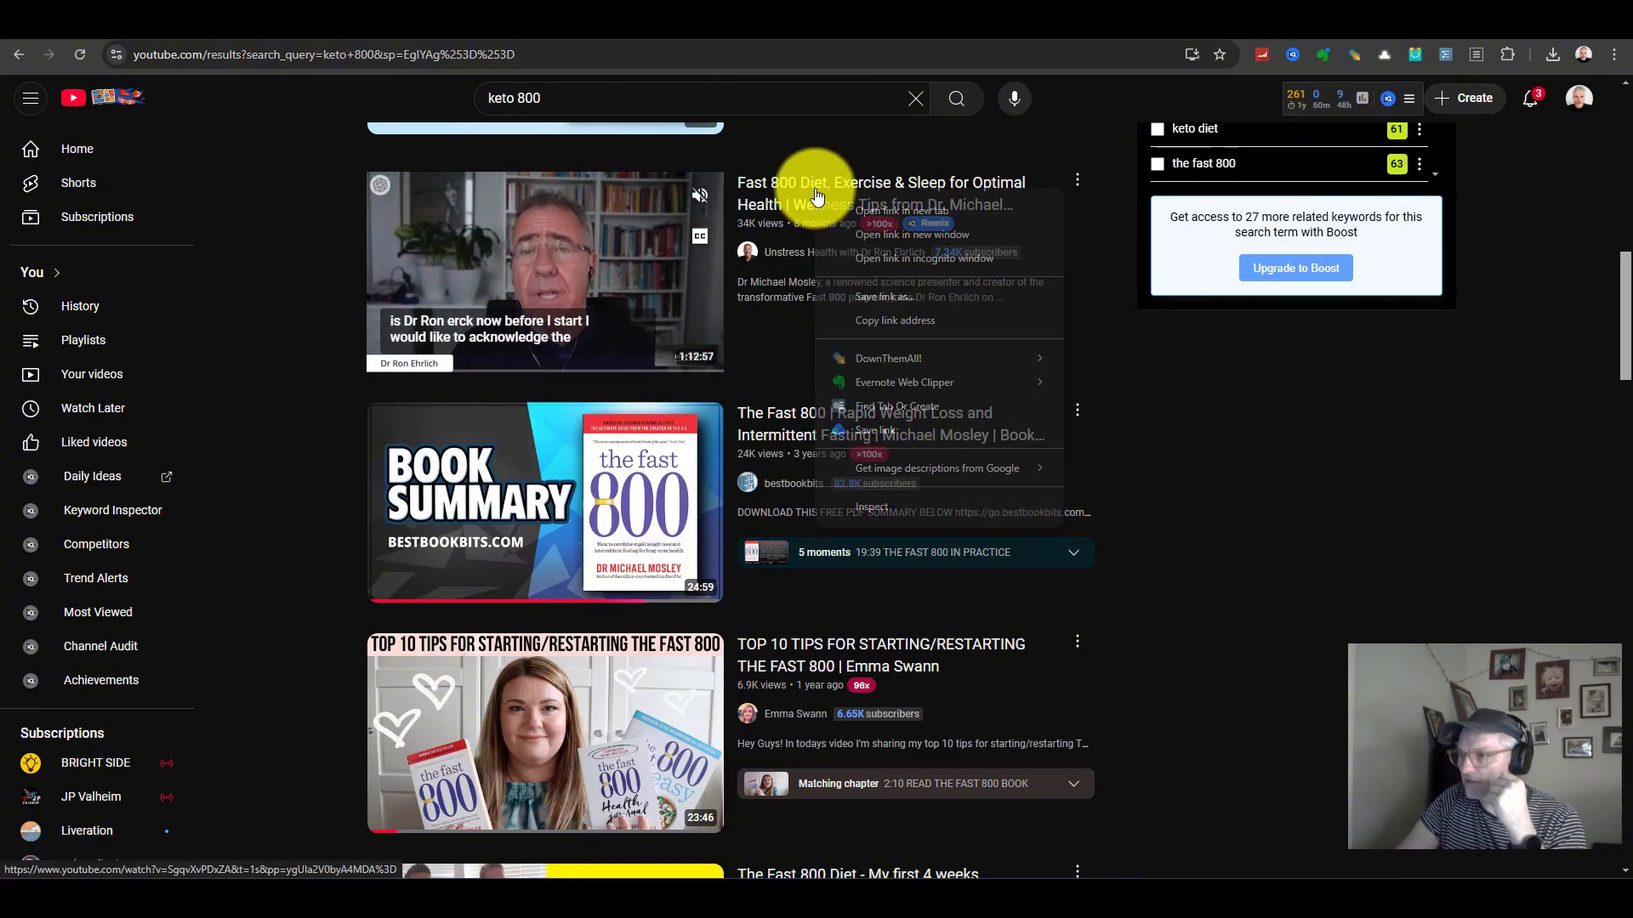
pyautogui.click(960, 318)
# Switch back to NotebookLM and insert the copied video link as a YouTube source in the new notebook.
pyautogui.click(1328, 24)
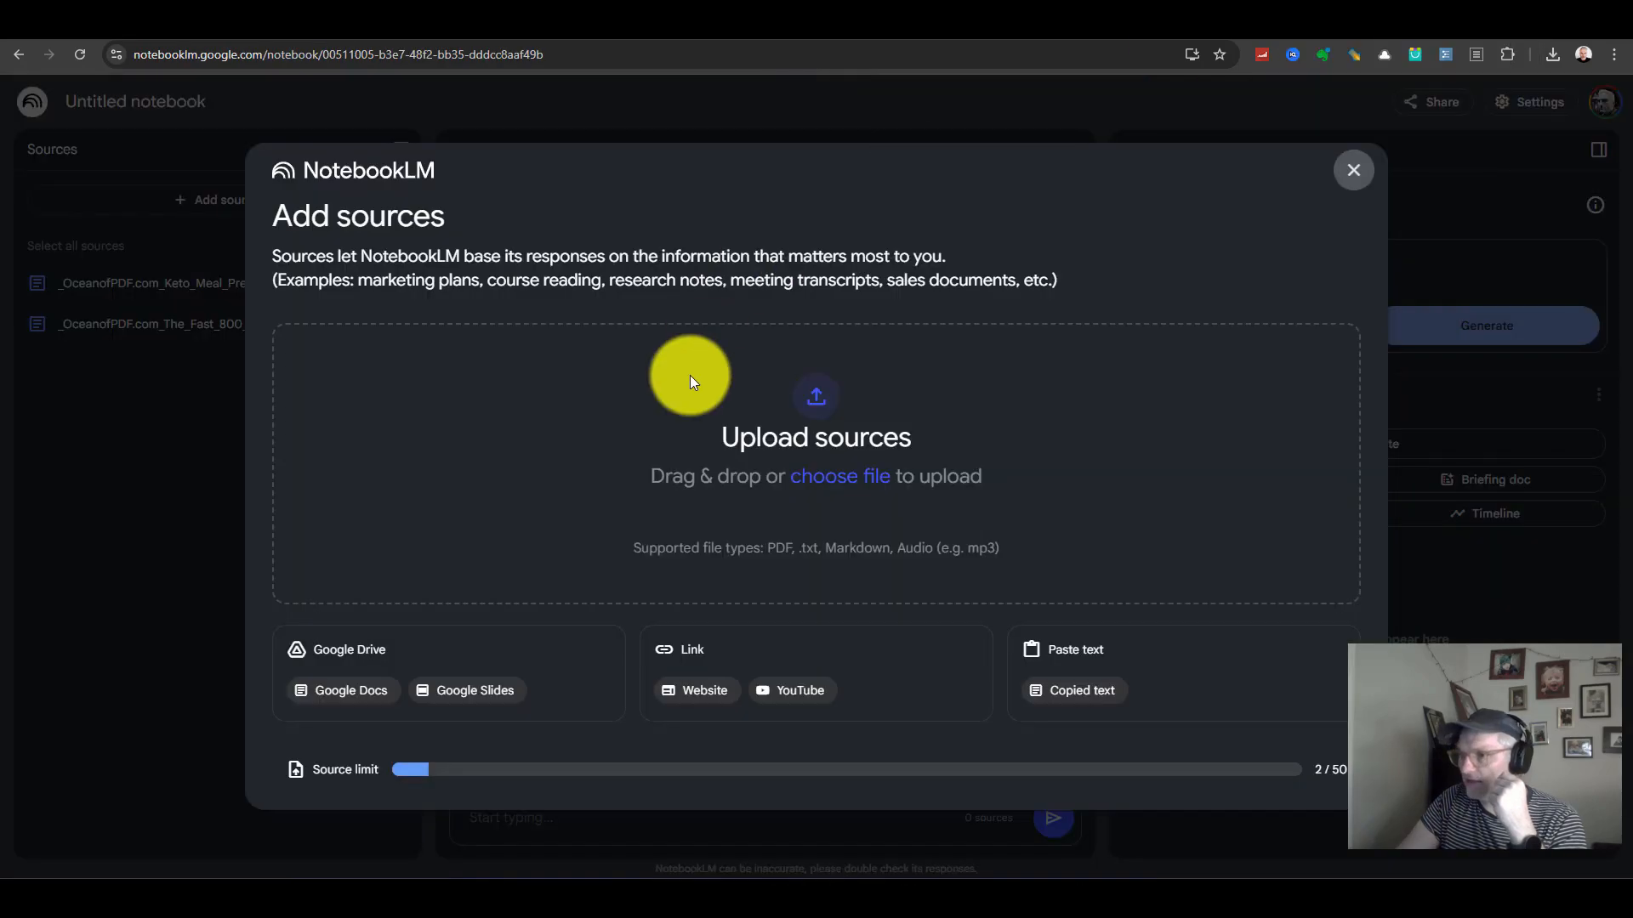
pyautogui.click(818, 699)
pyautogui.rightClick(639, 376)
pyautogui.click(784, 568)
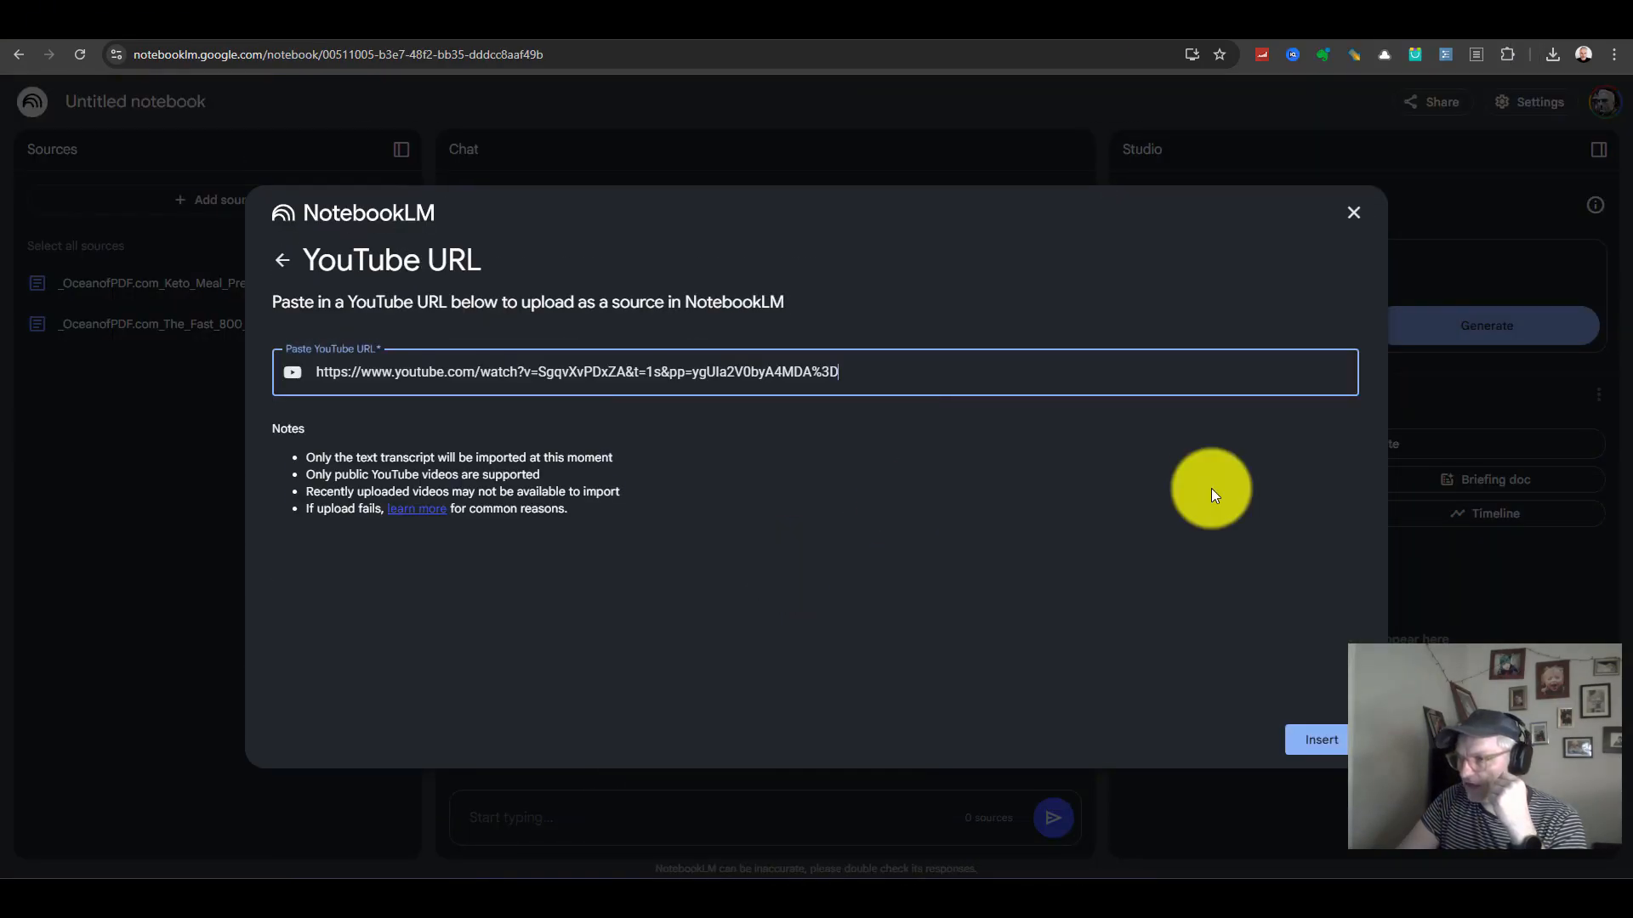
pyautogui.click(1317, 731)
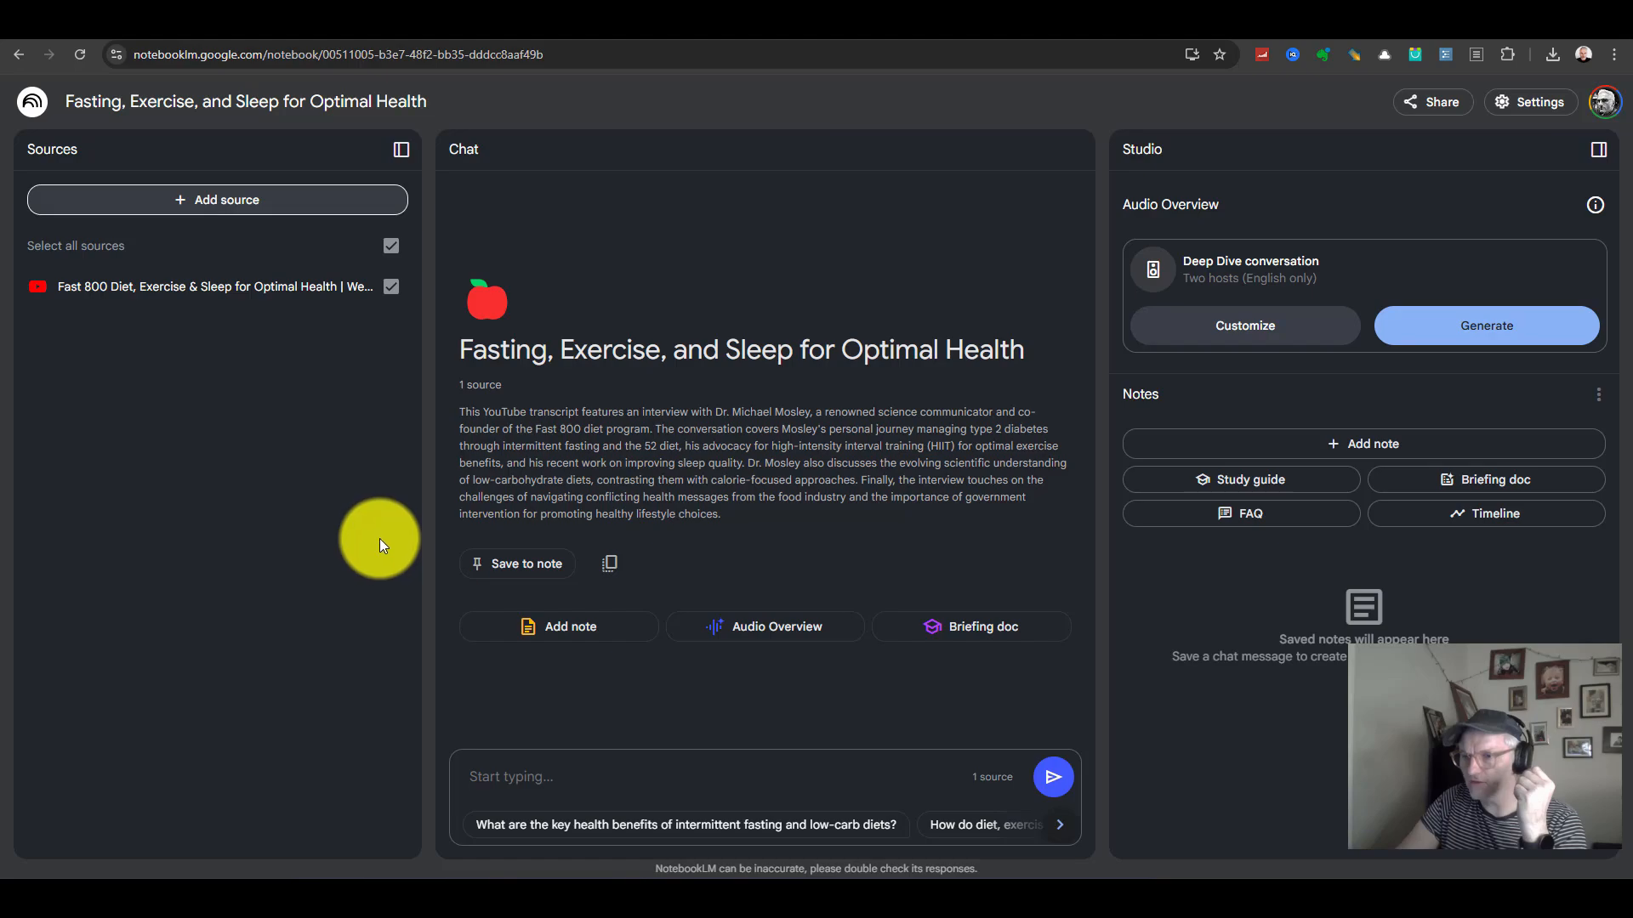
# Add the Keto Meal Prep Cookbook and The Fast 800 Keto files as further sources beside the YouTube video.
pyautogui.click(226, 201)
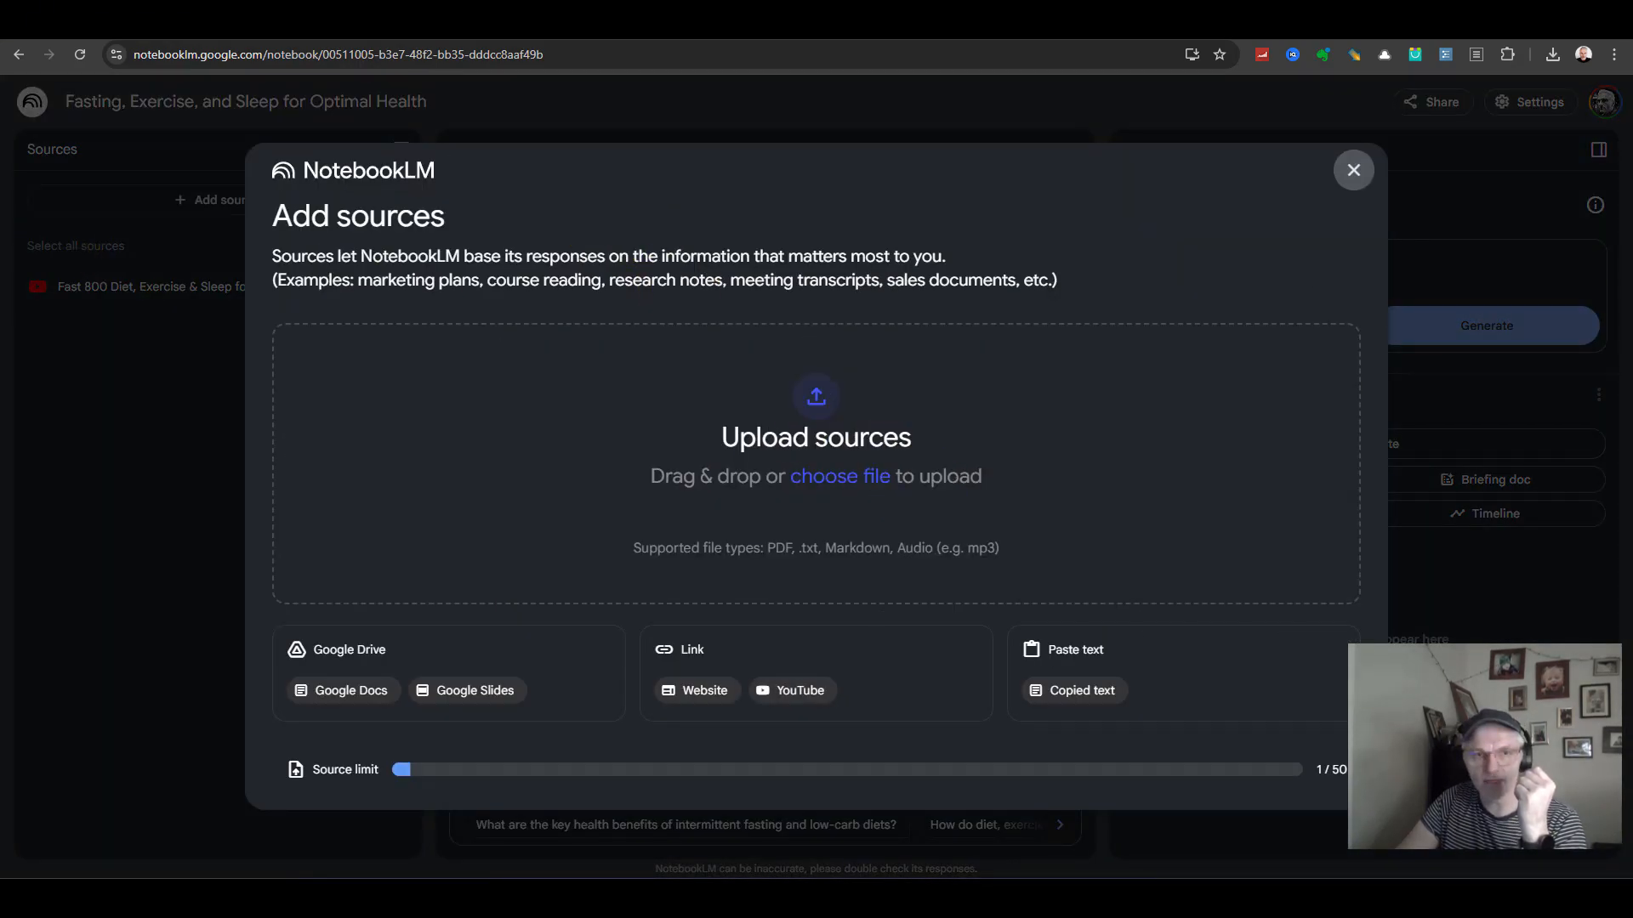
pyautogui.moveTo(656, 447); pyautogui.dragTo(897, 498)
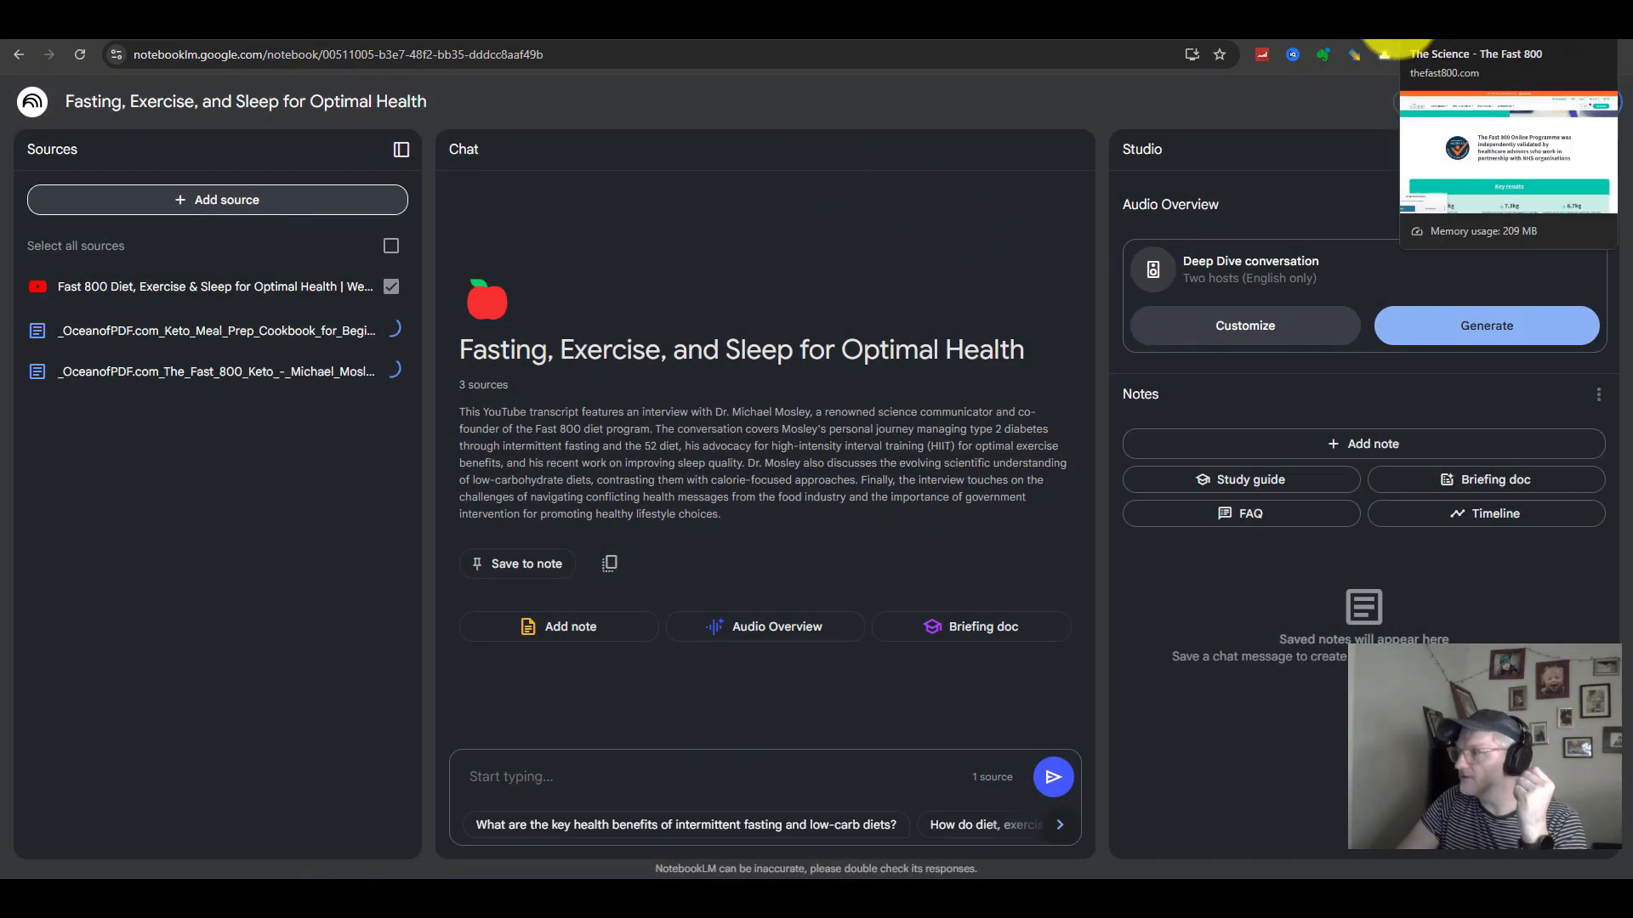
# Switch to Hemingway Editor, copy the ketogenic diet pros and cons text except the last list item, and return to NotebookLM.
pyautogui.click(1358, 39)
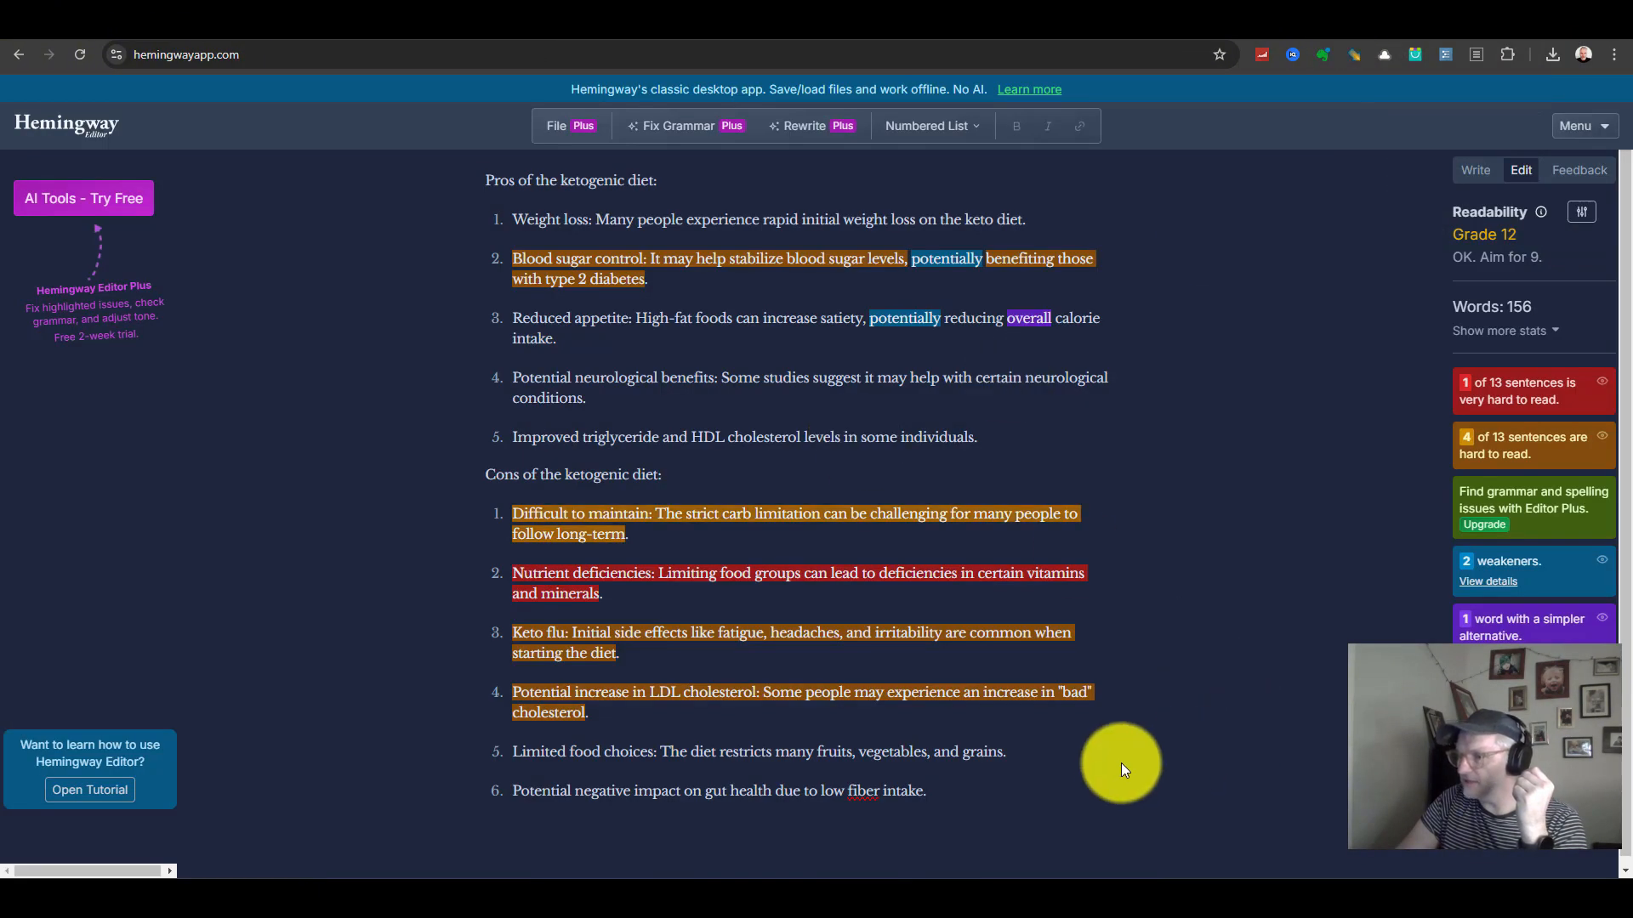
pyautogui.moveTo(515, 791); pyautogui.dragTo(539, 182)
pyautogui.rightClick(540, 183)
pyautogui.click(648, 265)
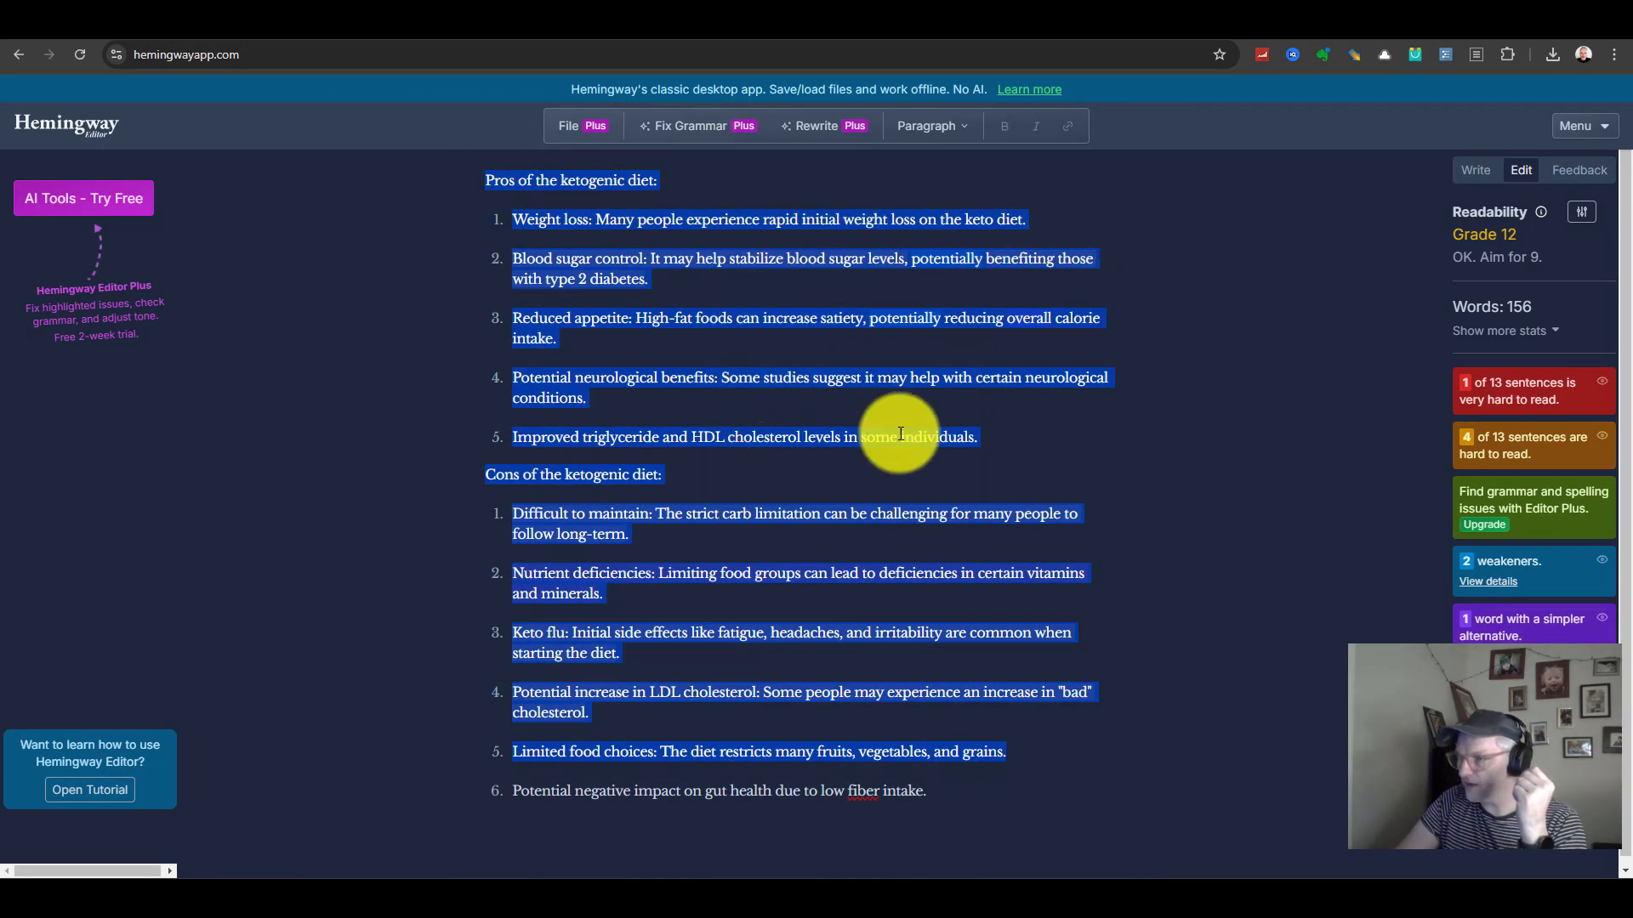
pyautogui.click(1302, 24)
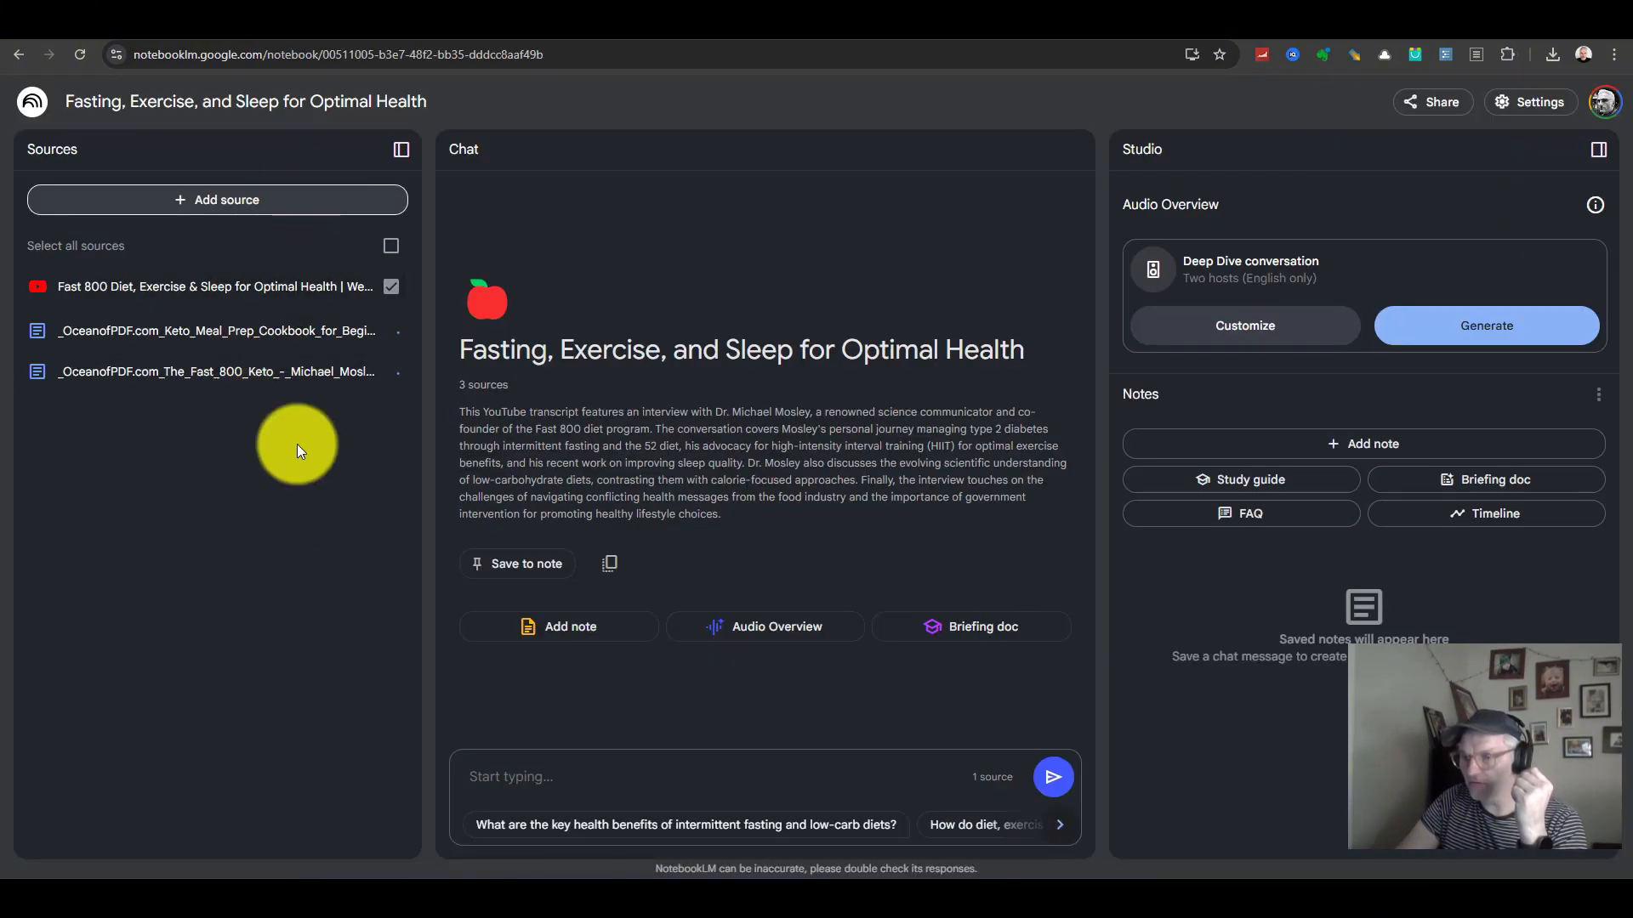
# Add the copied ketogenic diet pros and cons text to the notebook as a pasted-text source.
pyautogui.click(268, 199)
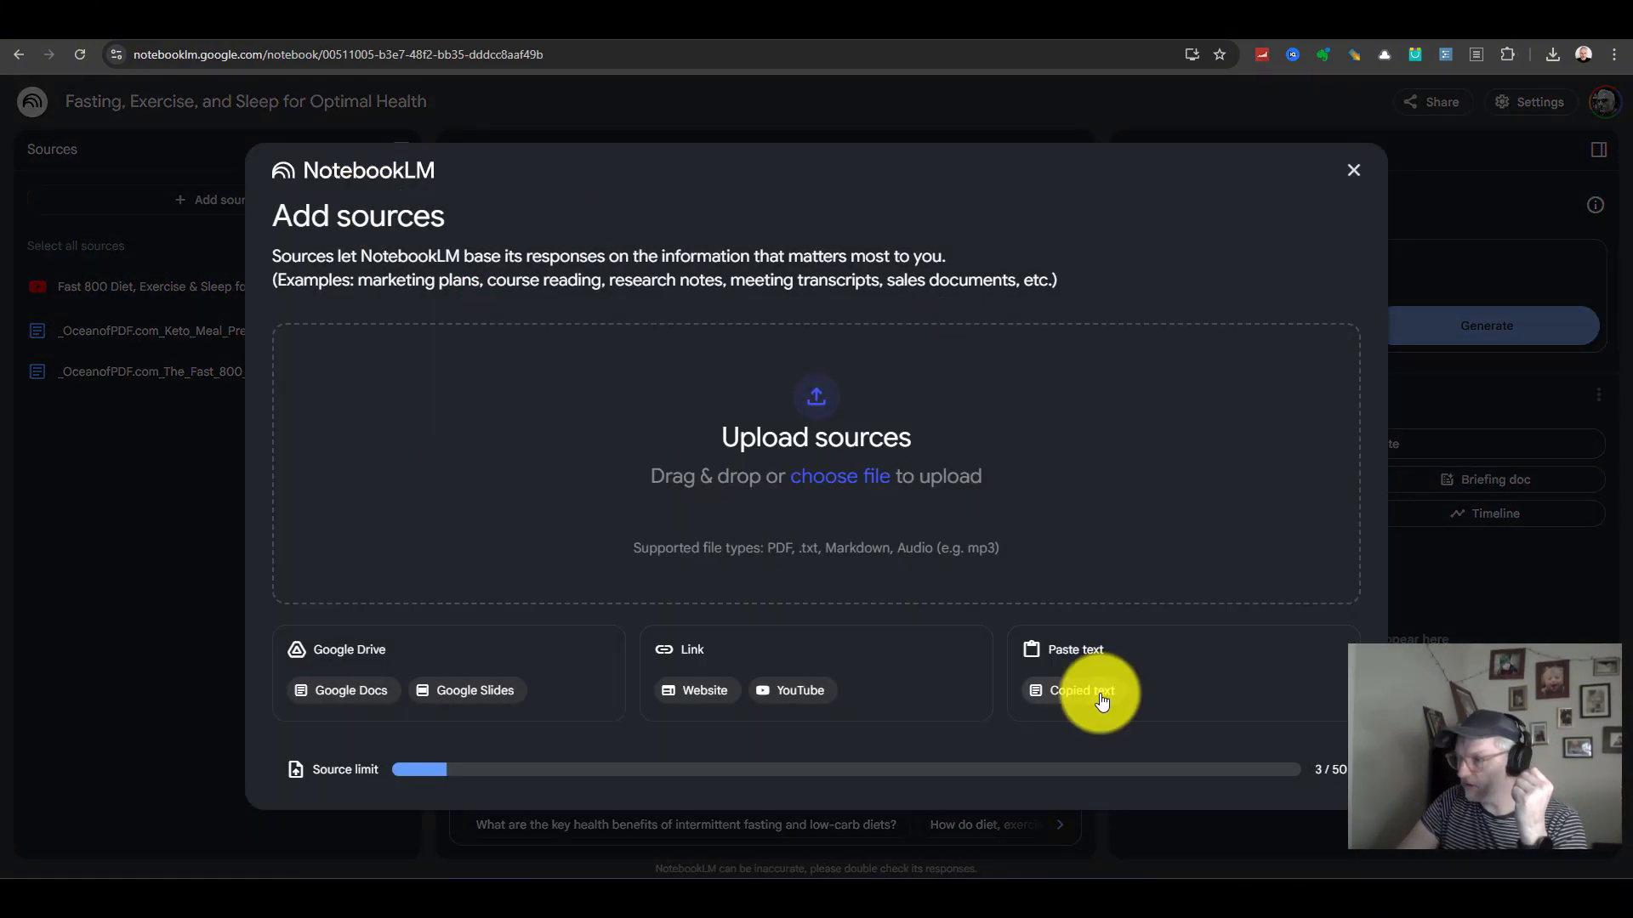
pyautogui.click(1092, 691)
pyautogui.rightClick(855, 486)
pyautogui.click(927, 201)
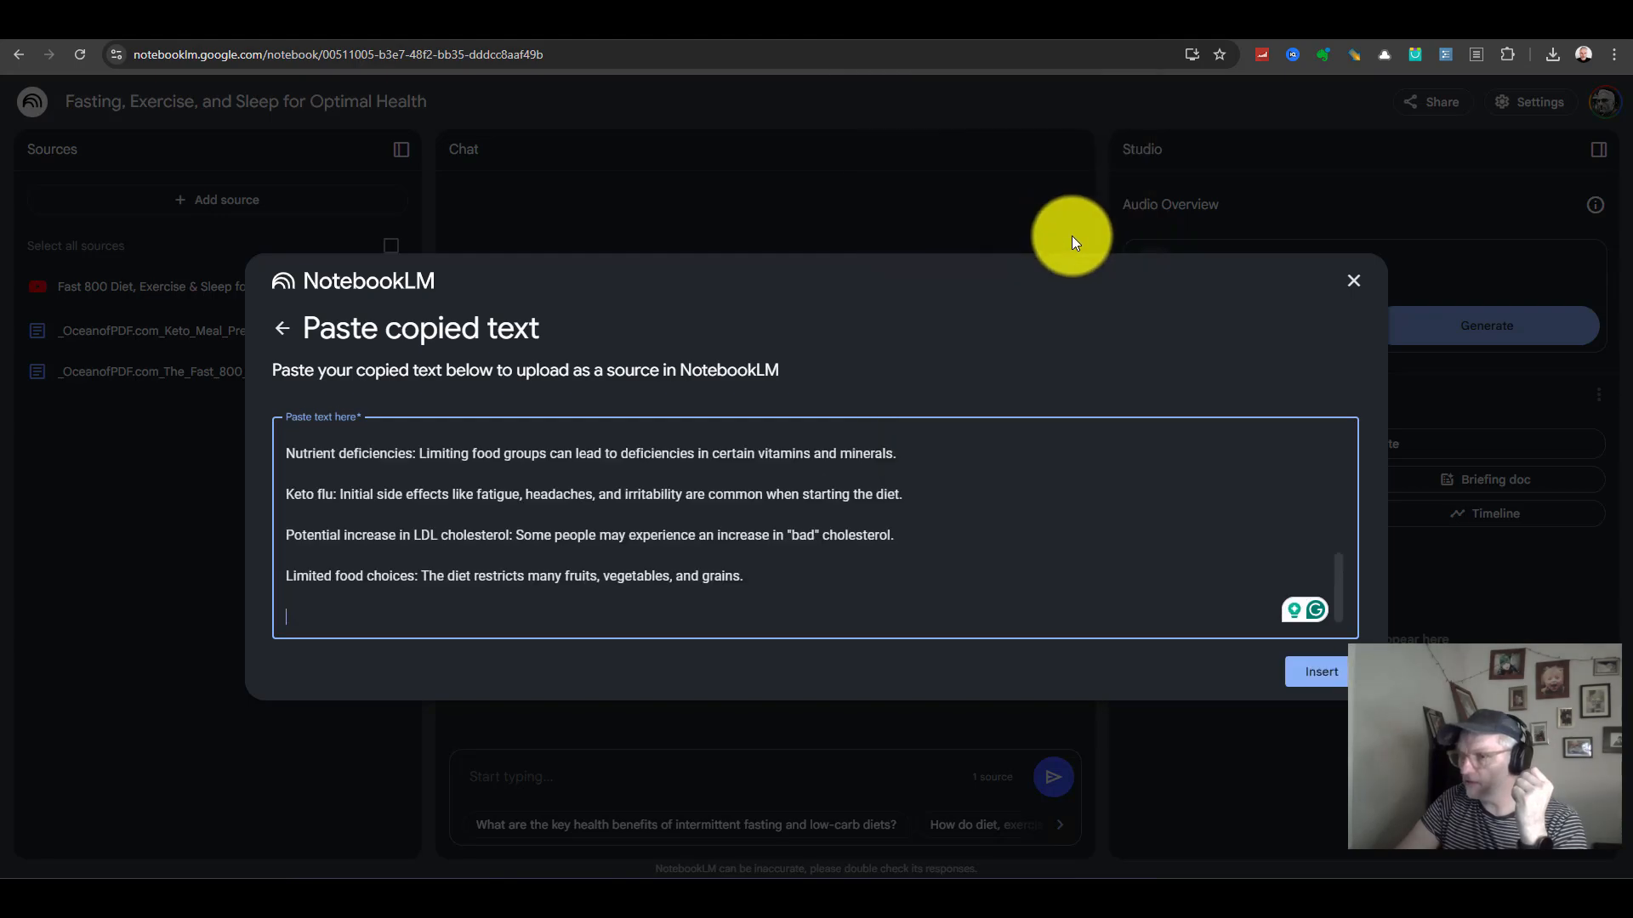
pyautogui.click(1319, 665)
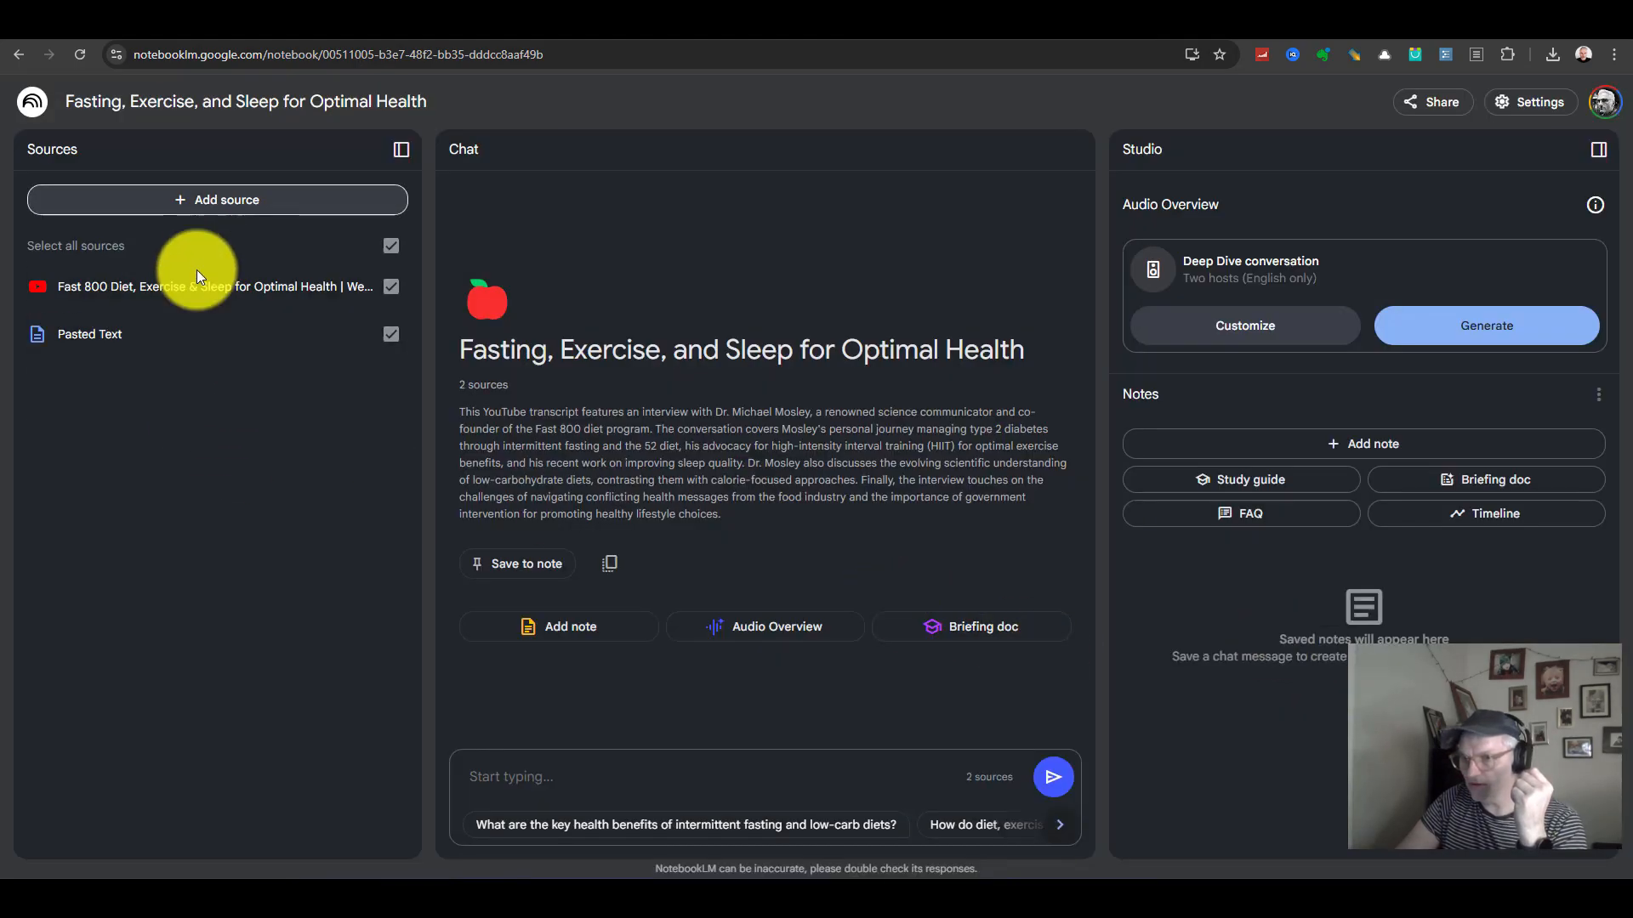
# Switch to The Fast 800 website's science page, look through its content and copy the page's web address.
pyautogui.click(1433, 37)
pyautogui.scroll(-10, 808, 408)
pyautogui.scroll(10, 932, 340)
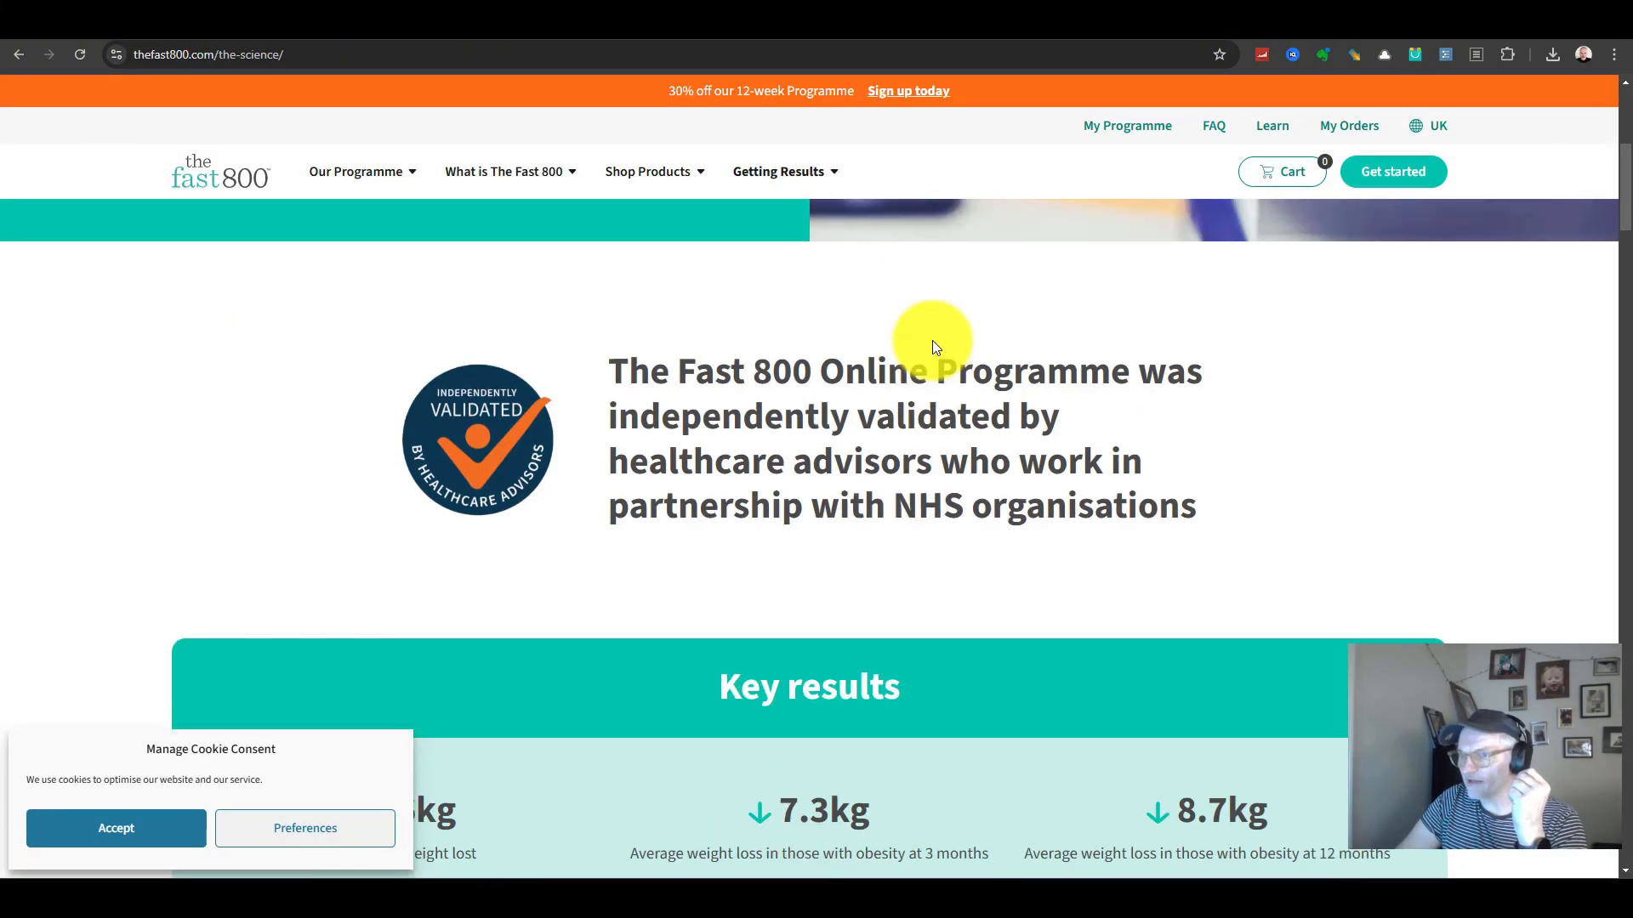
pyautogui.scroll(6, 932, 340)
pyautogui.rightClick(257, 58)
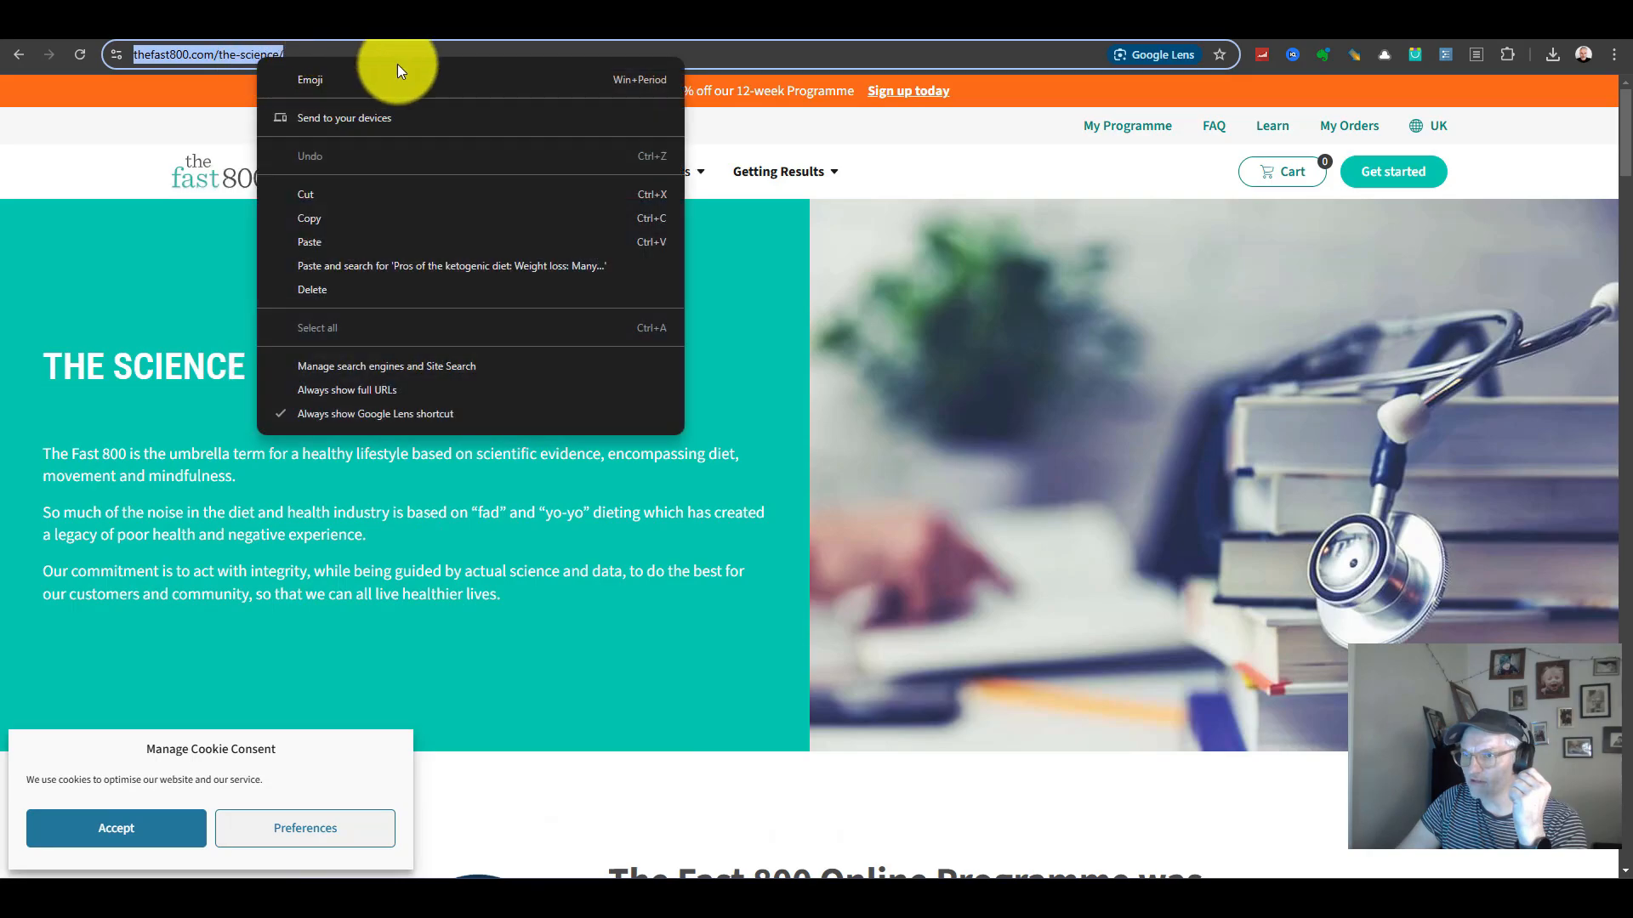
pyautogui.scroll(-15, 1203, 365)
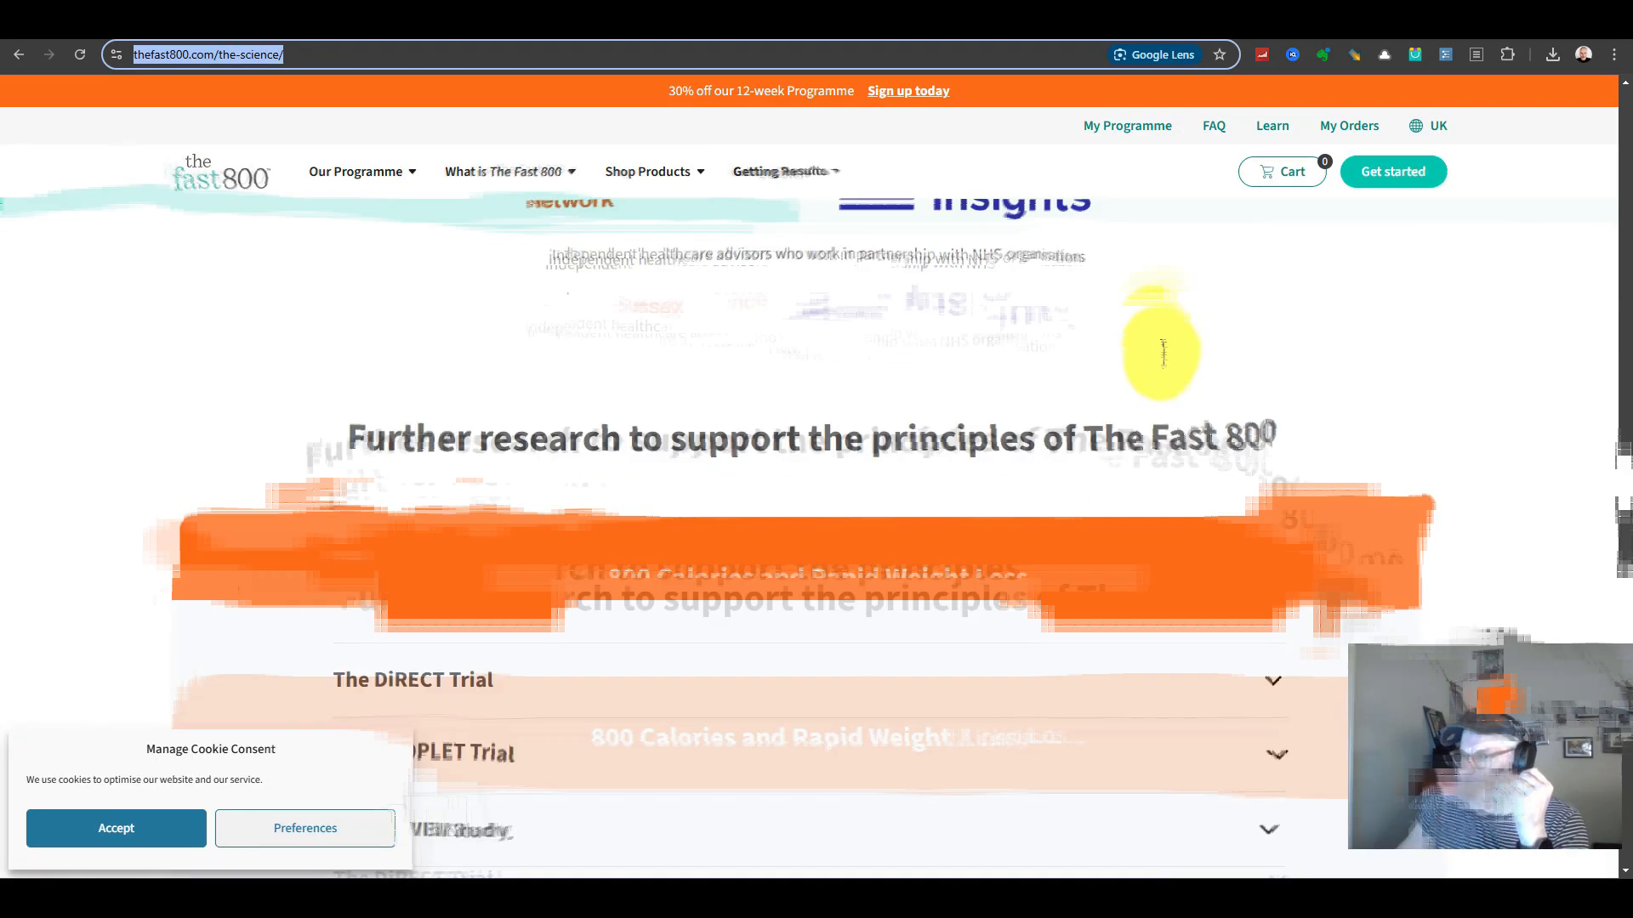
pyautogui.scroll(-10, 1149, 345)
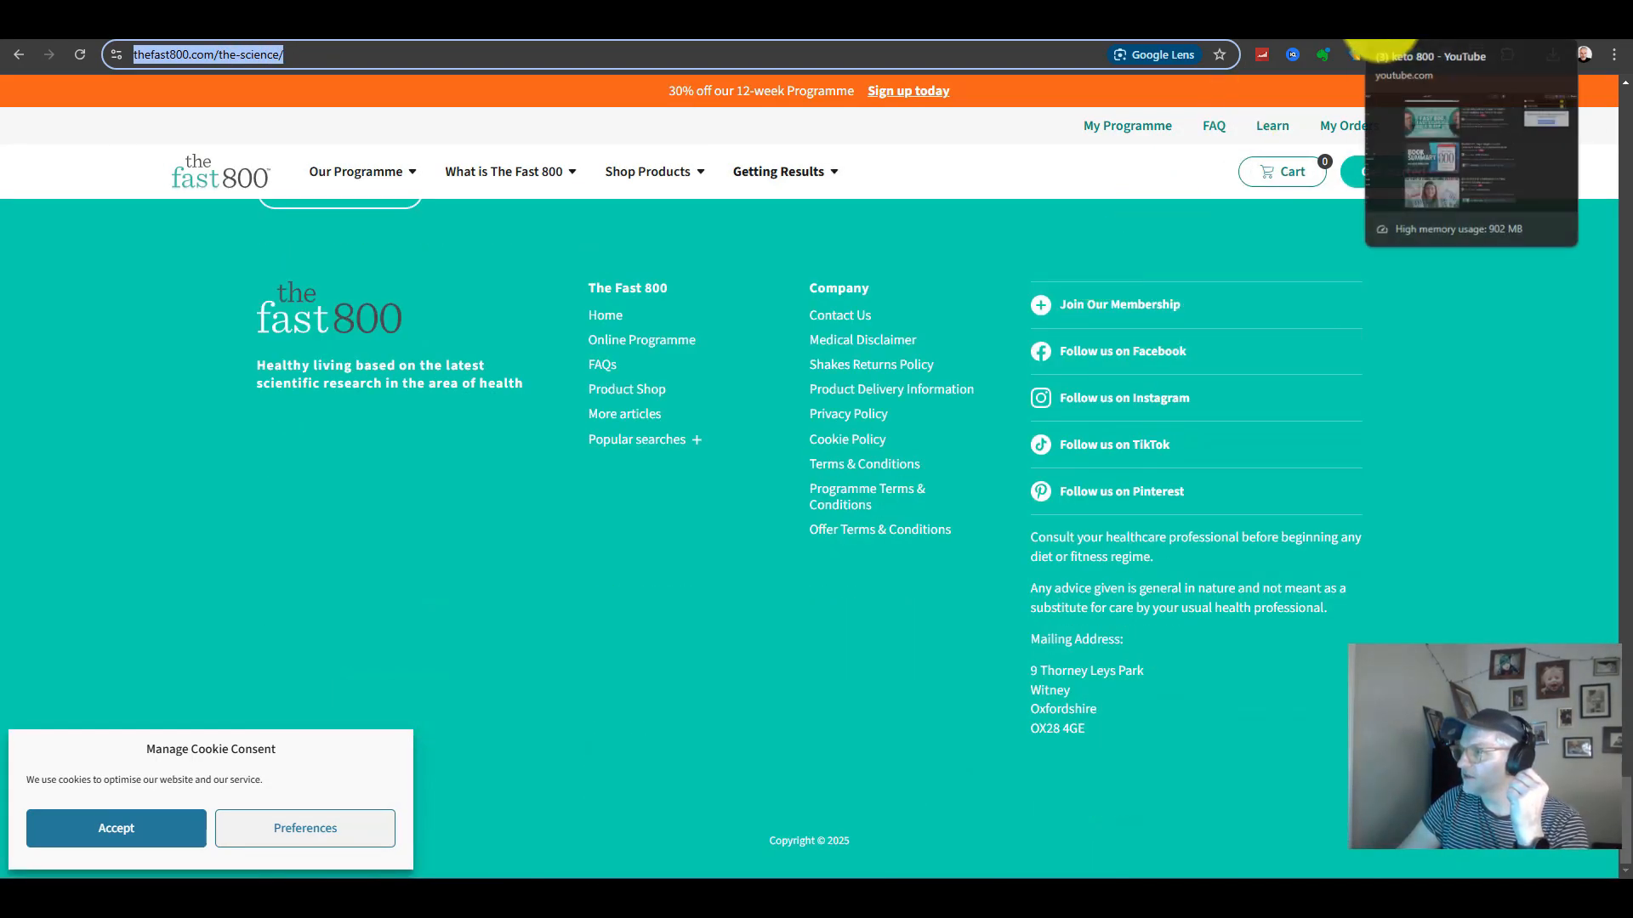
pyautogui.scroll(6, 1080, 441)
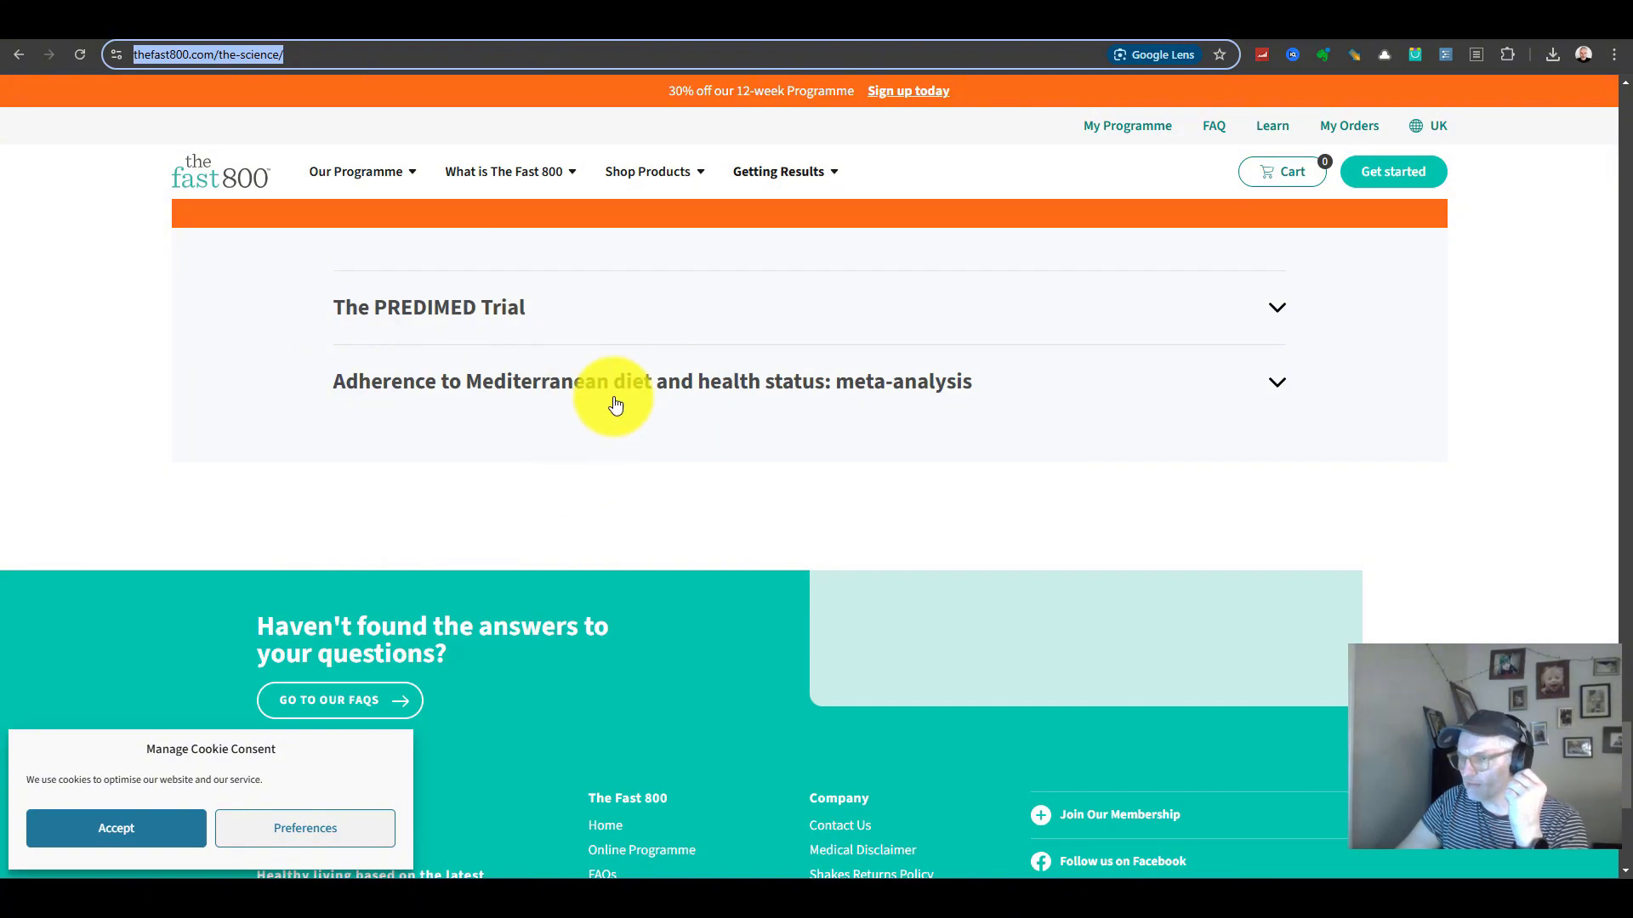
# Return to NotebookLM, insert the copied science page link as a website source and re-add the Fast 800 Keto and Keto Meal Prep Cookbook files.
pyautogui.click(1393, 34)
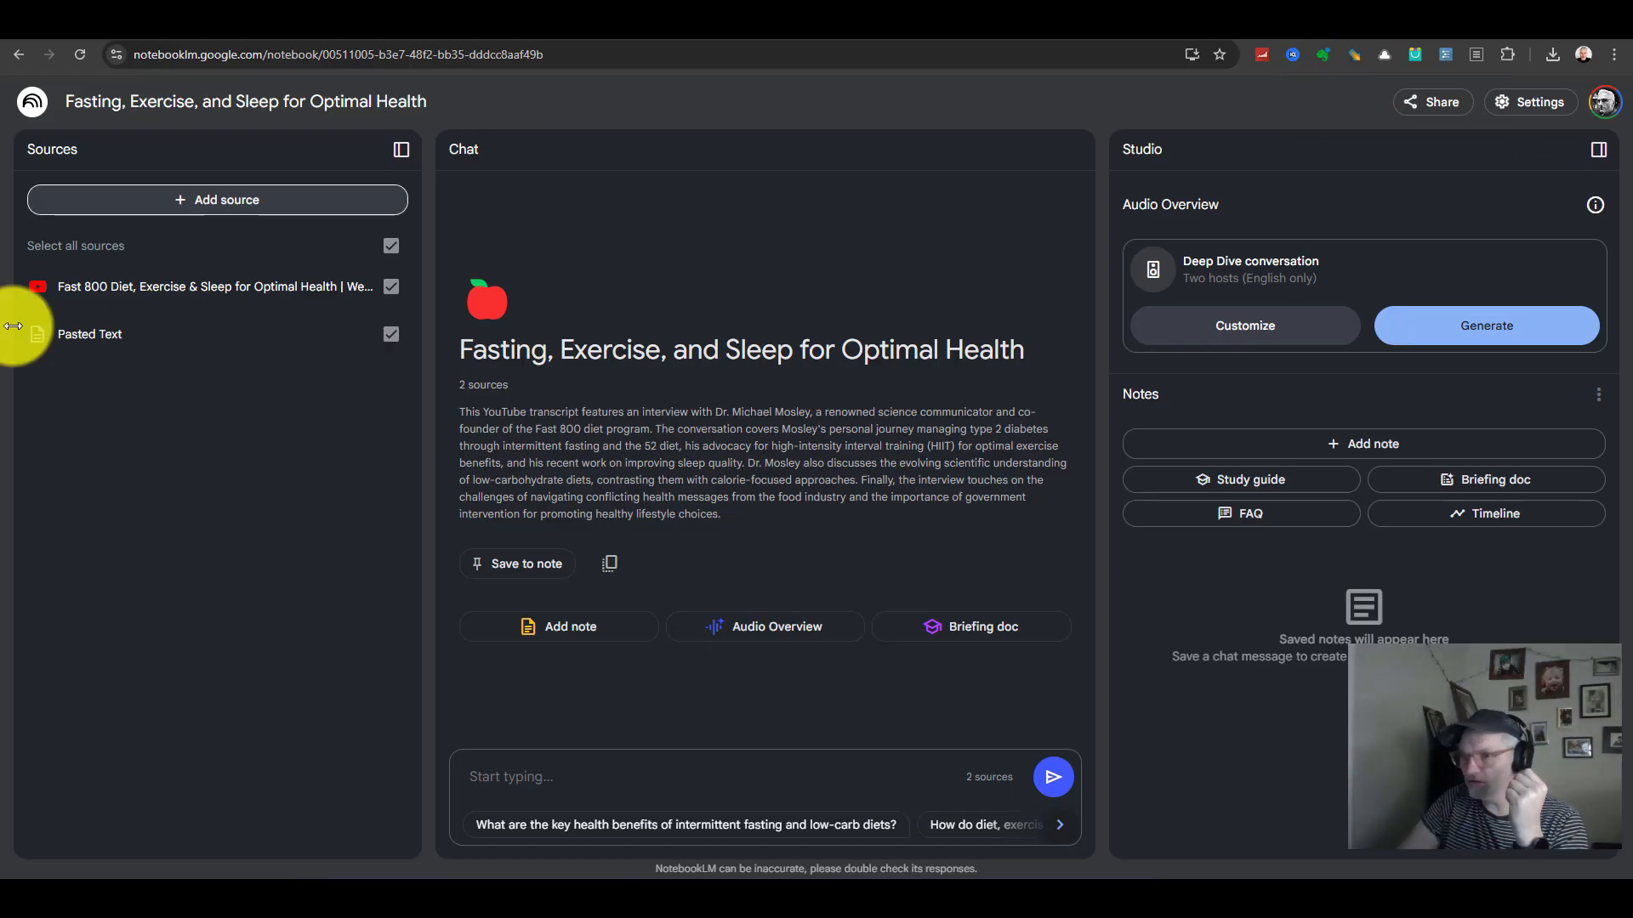
pyautogui.click(255, 210)
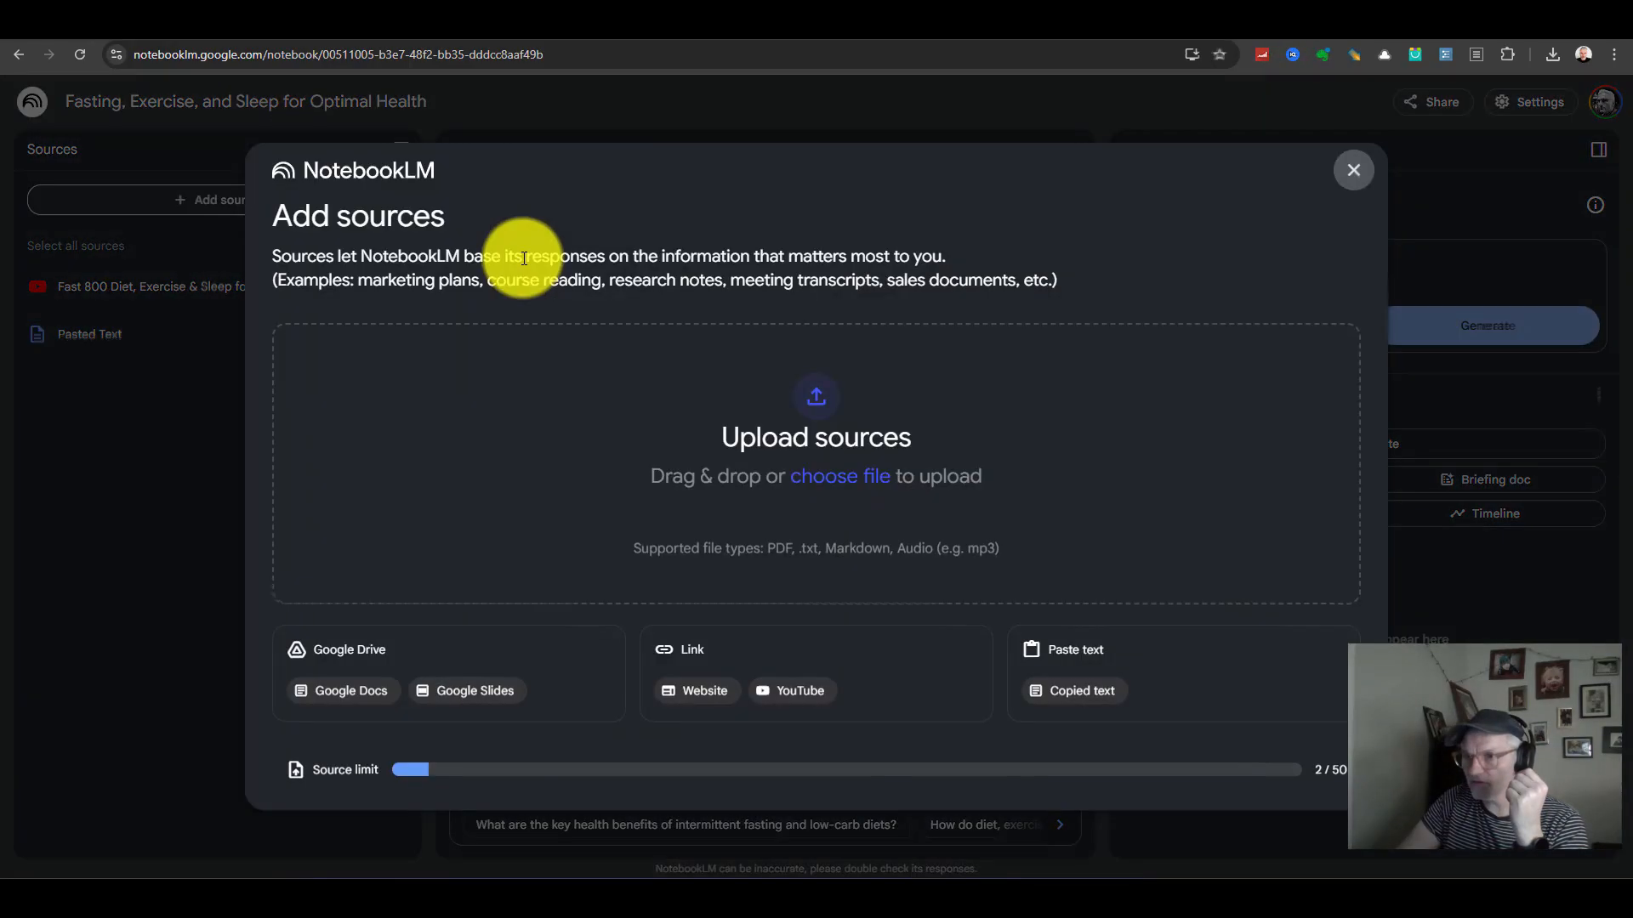
pyautogui.click(704, 690)
pyautogui.rightClick(616, 389)
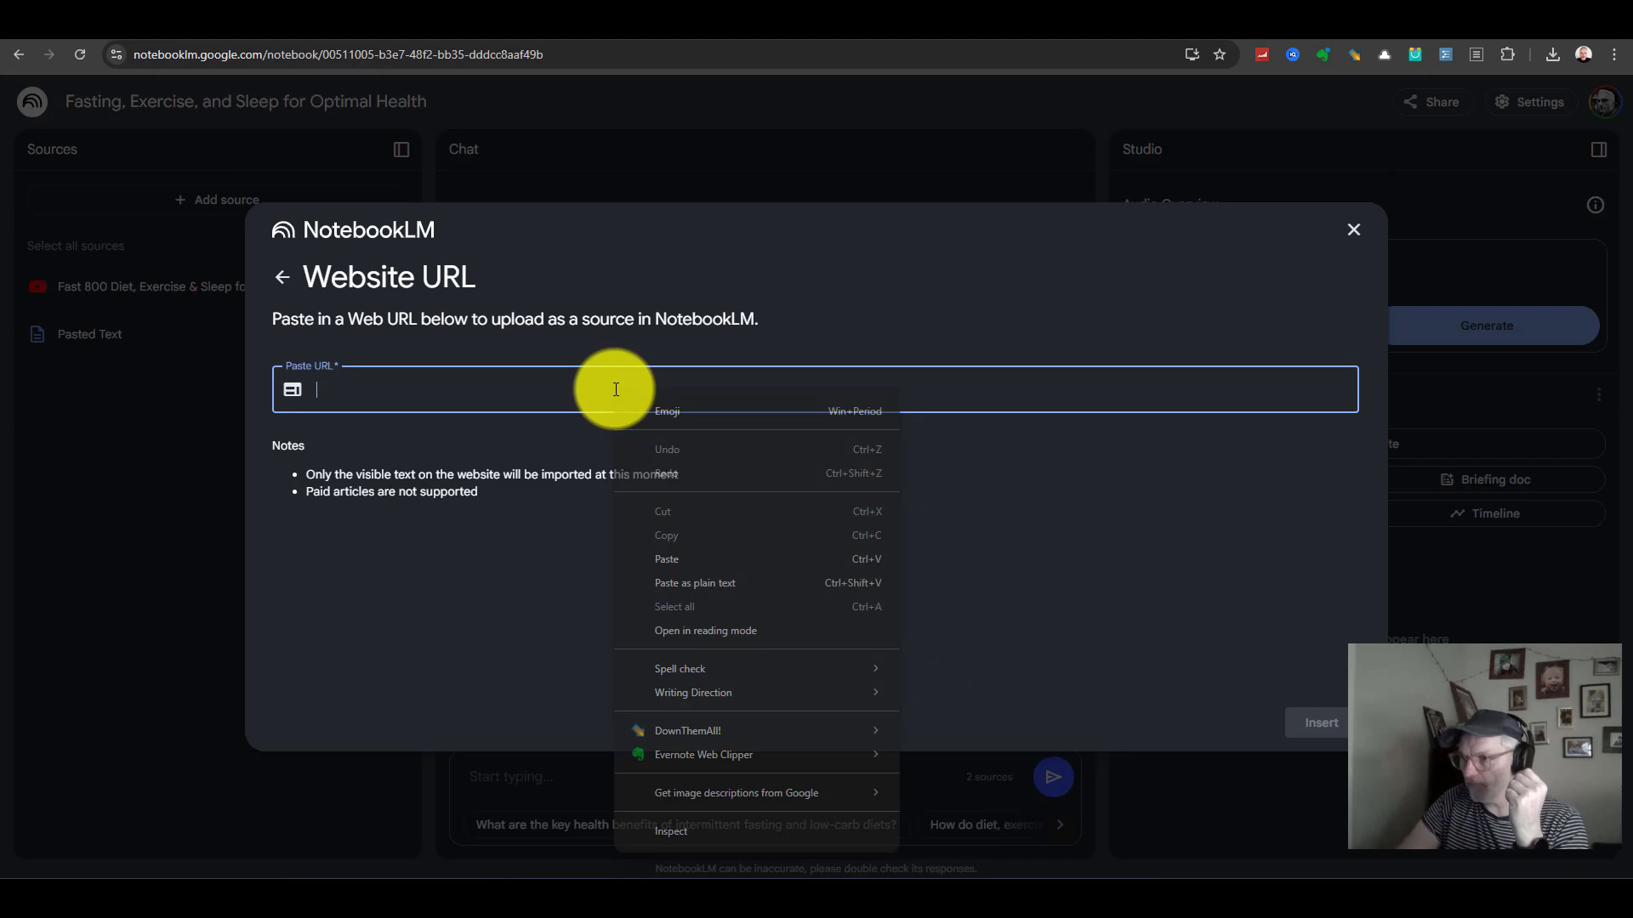
pyautogui.click(720, 582)
pyautogui.click(1307, 727)
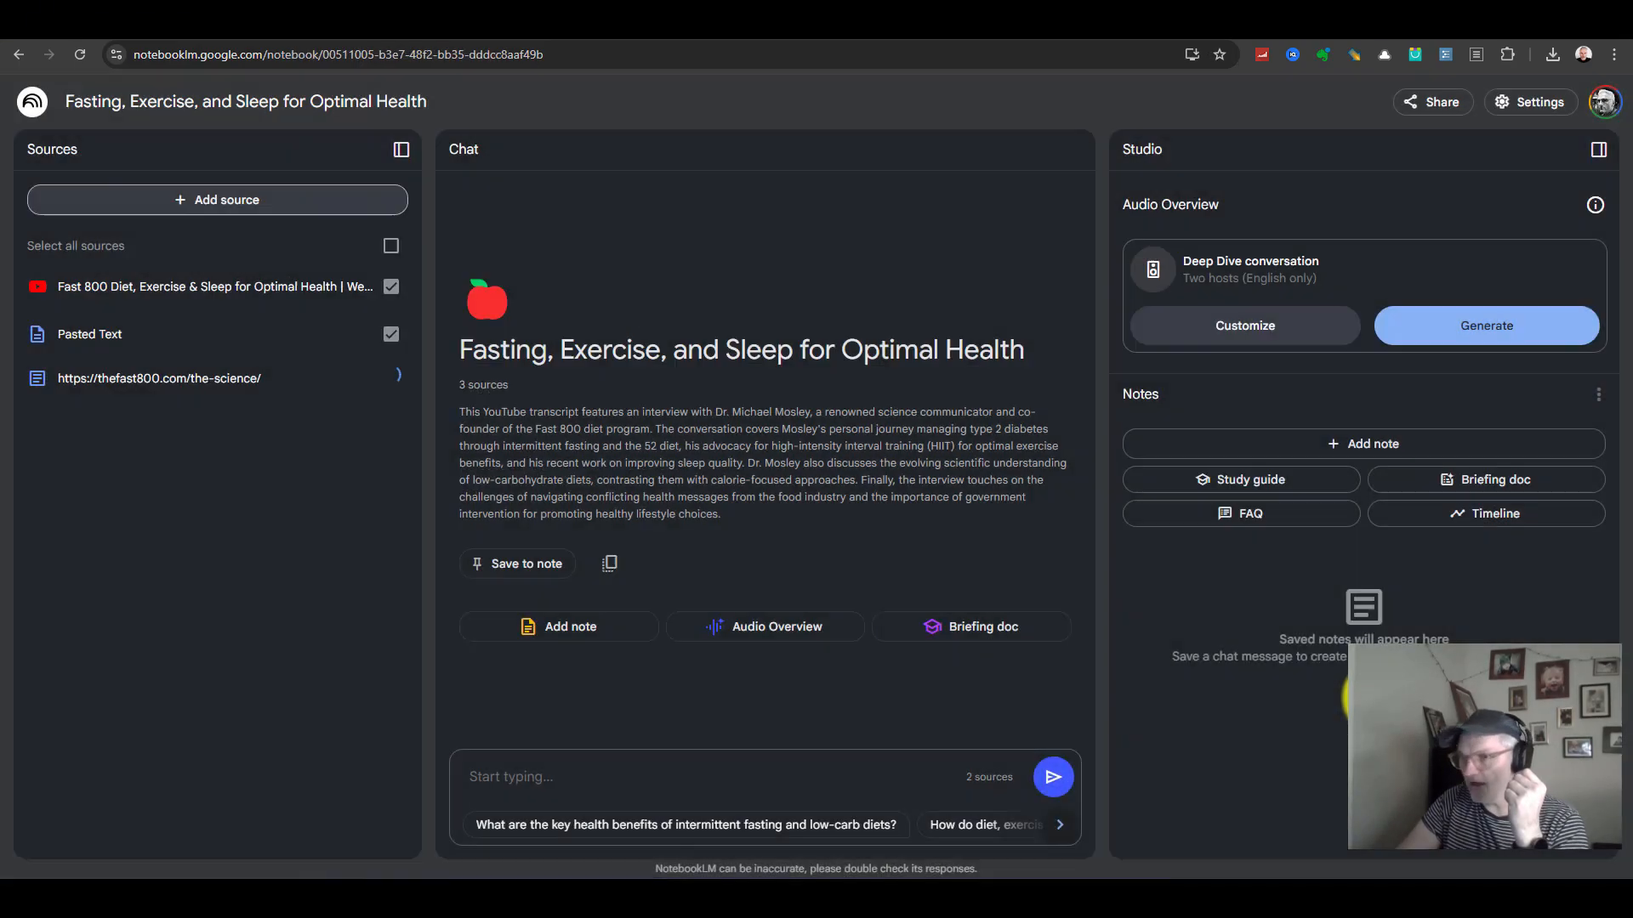
pyautogui.click(225, 204)
pyautogui.click(389, 439)
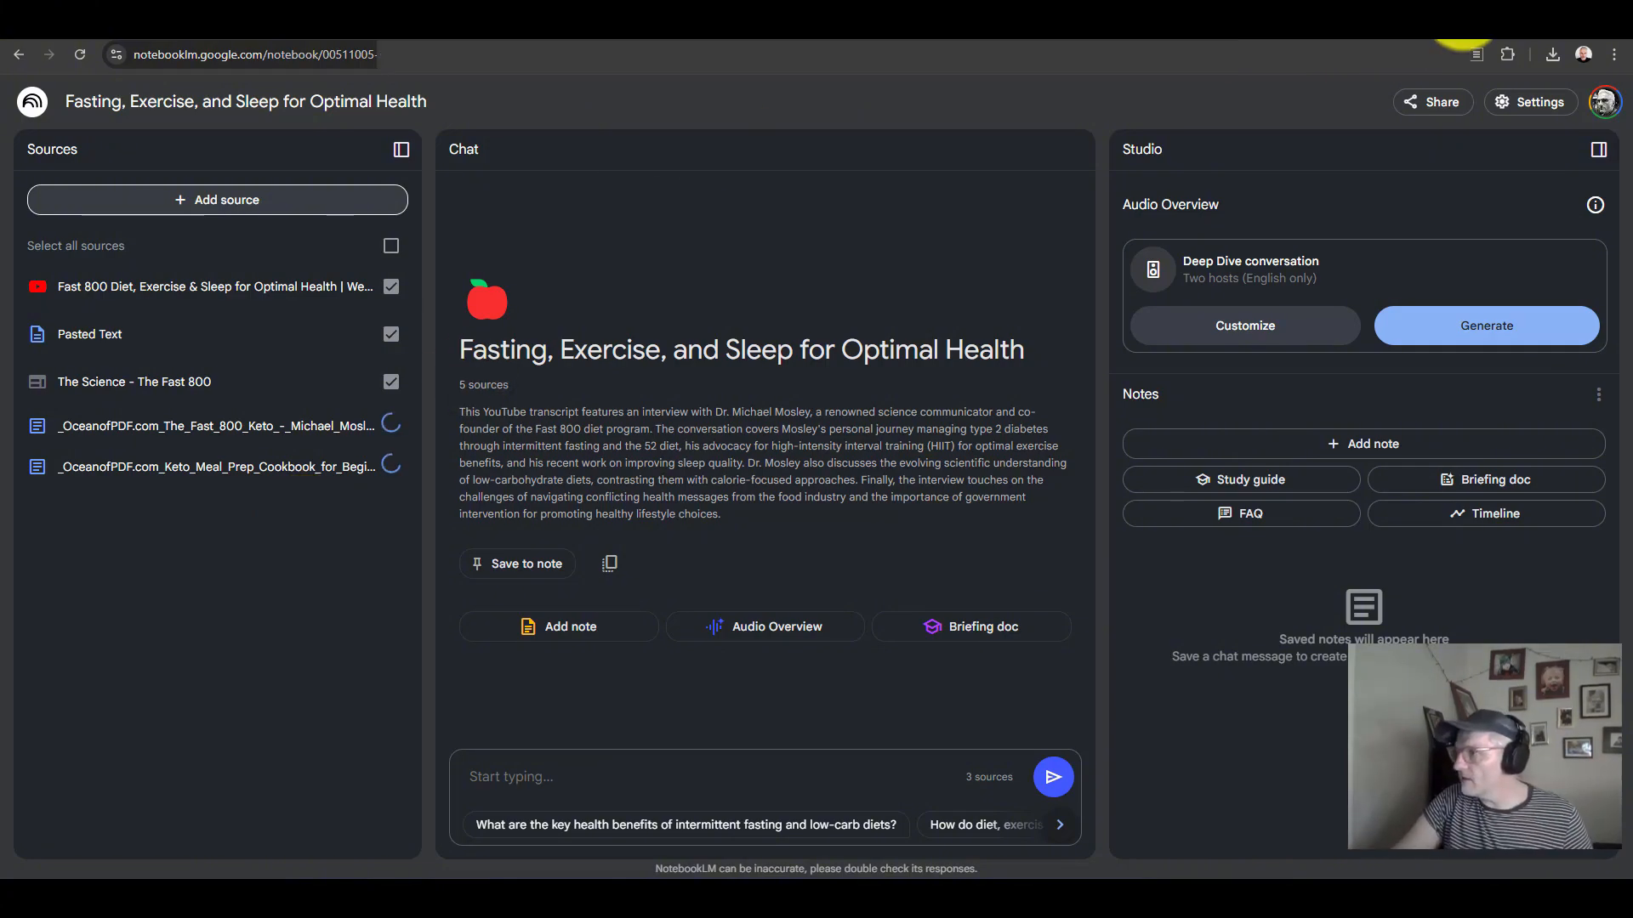
# Search the web for lovepdf in a new browser tab, view iLovePDF's Merge PDF tool and leave the page.
pyautogui.hotkey('ctrl', 't')
pyautogui.write('lo')
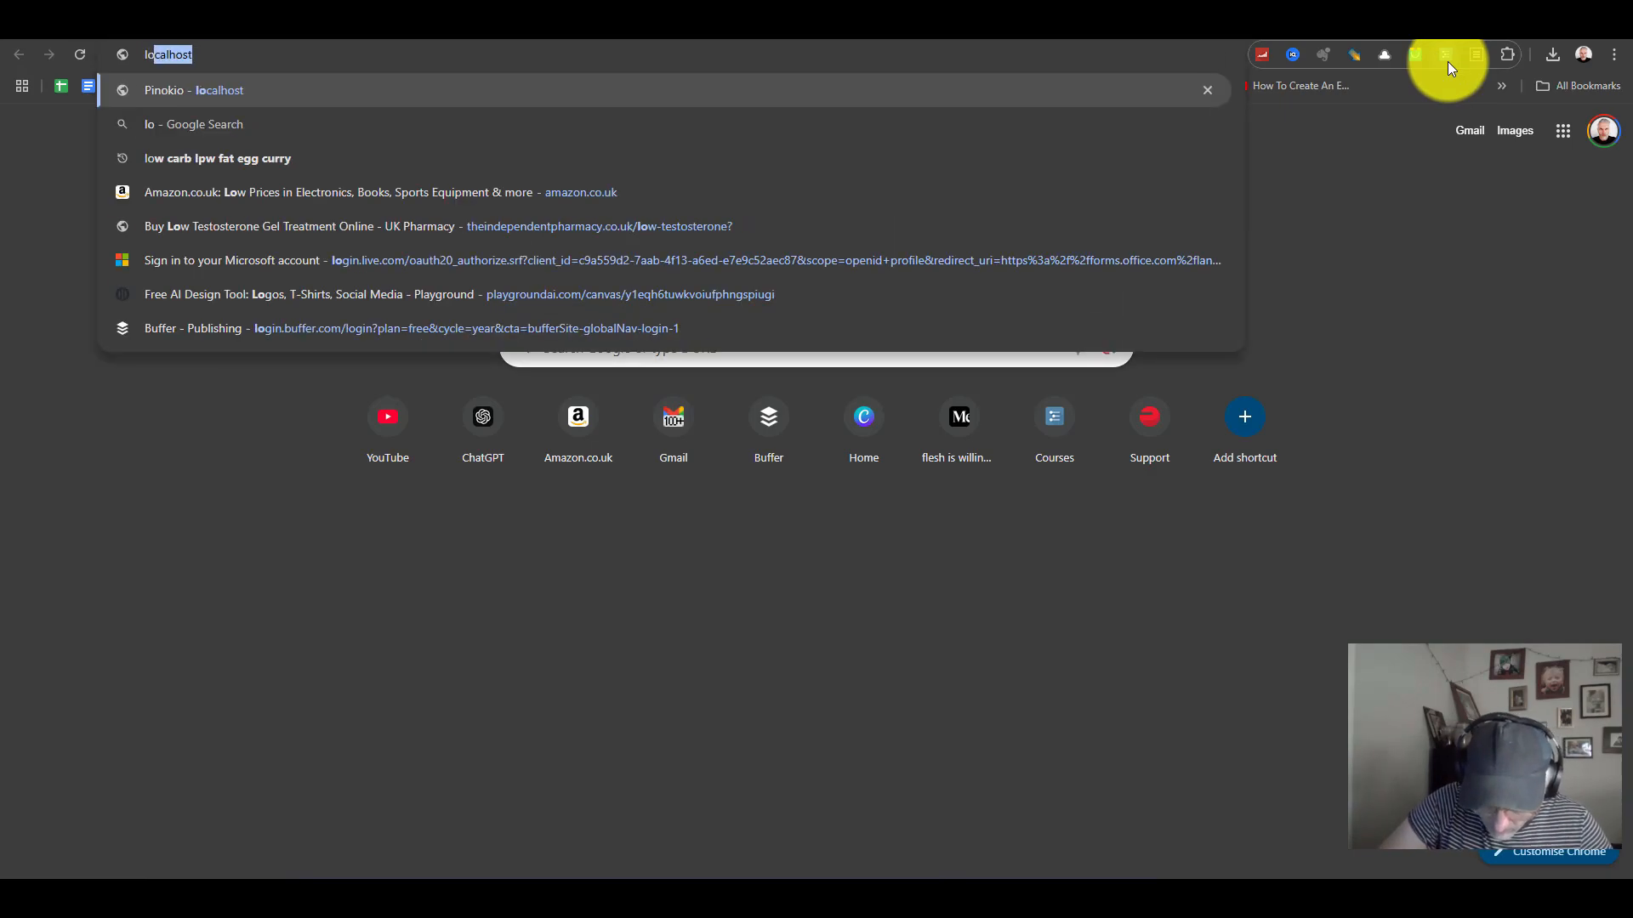
pyautogui.write('vepdf')
pyautogui.press('Return')
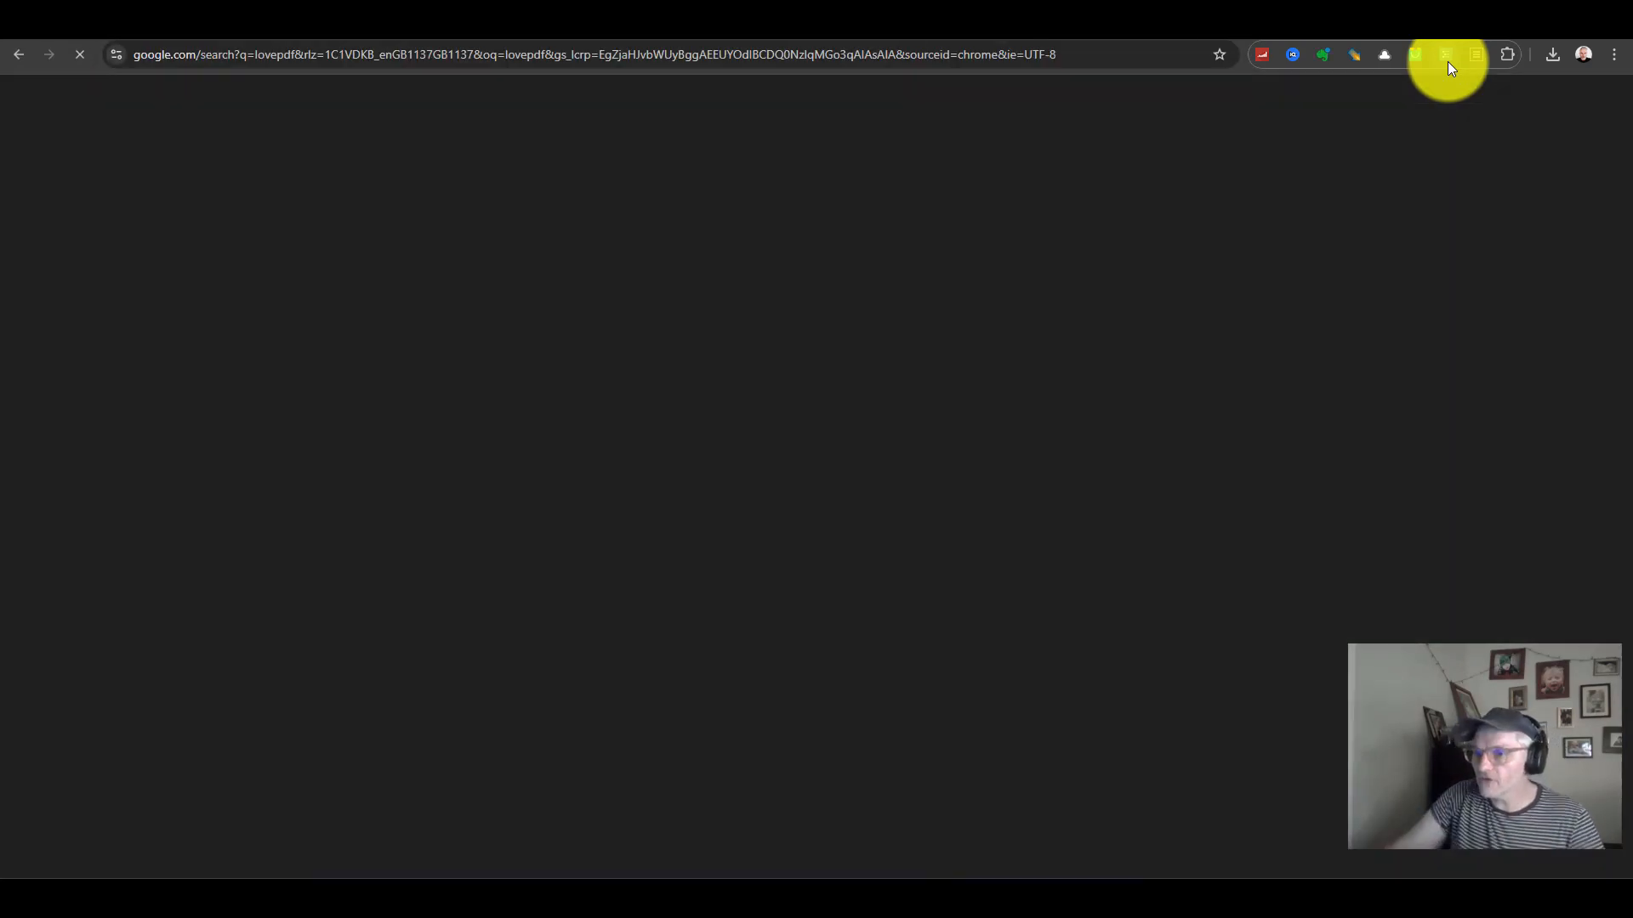
pyautogui.click(474, 325)
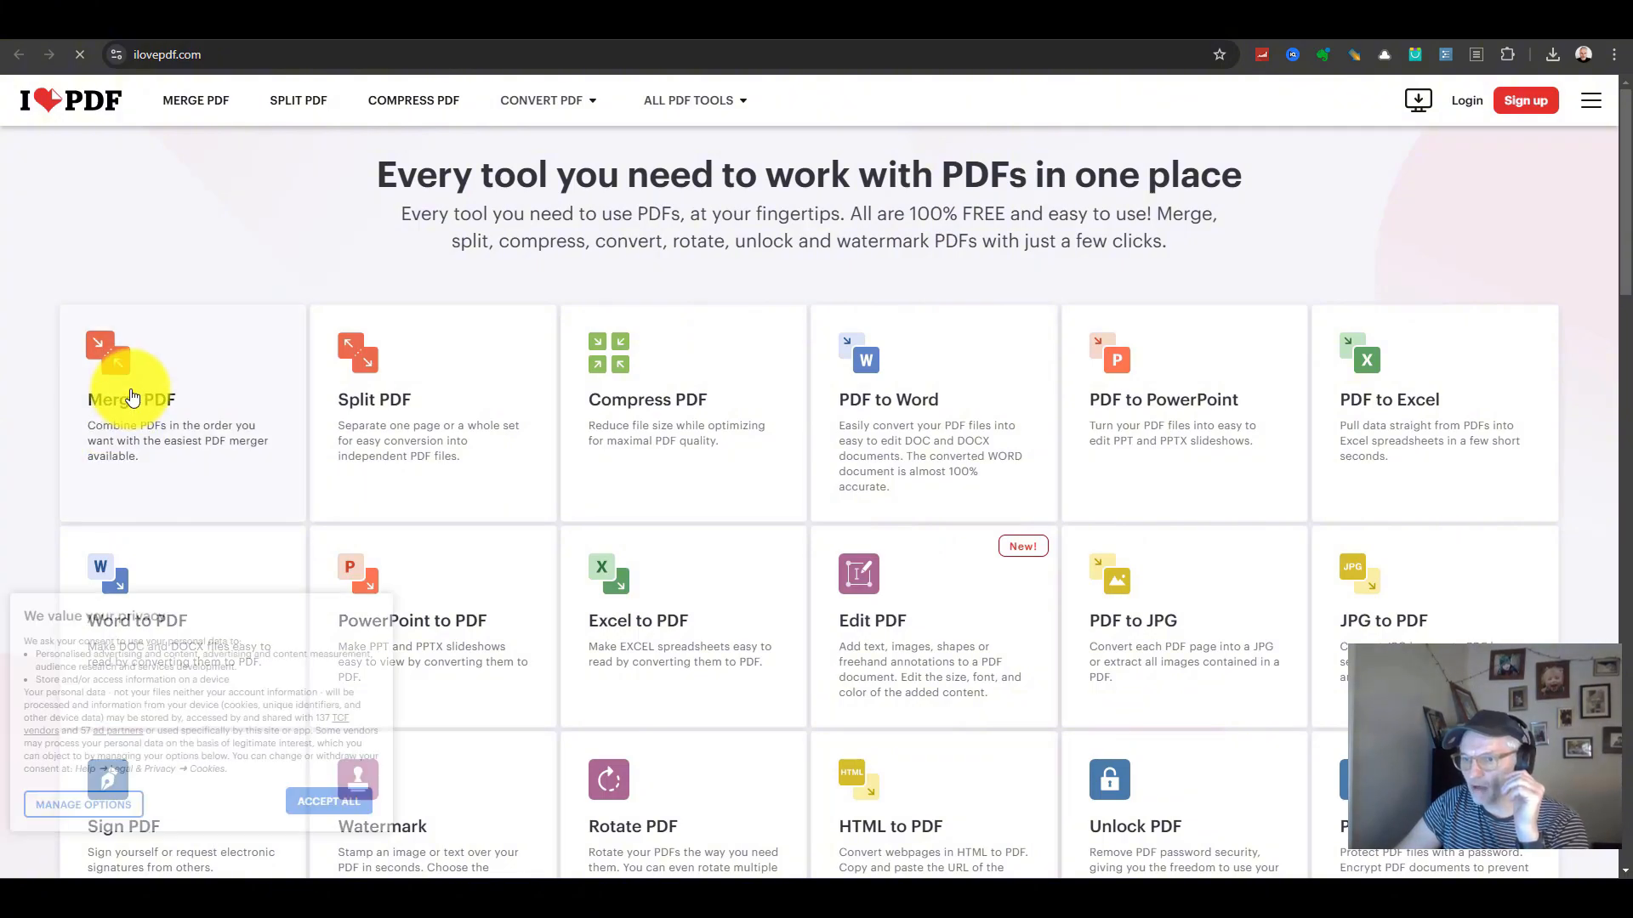
pyautogui.click(127, 394)
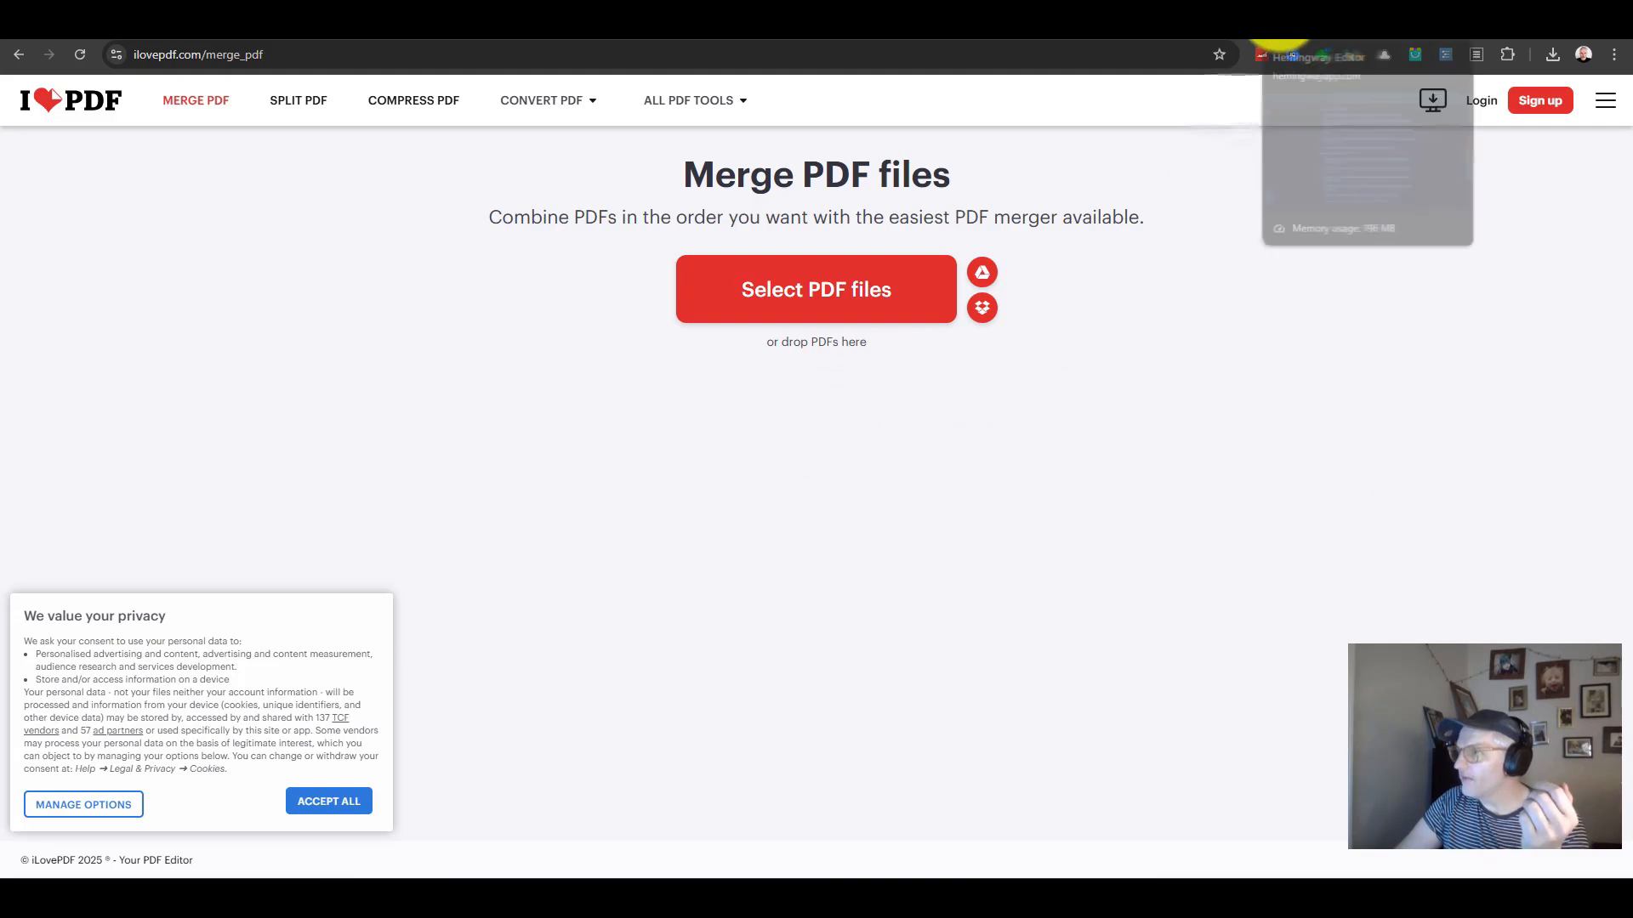
pyautogui.click(1233, 30)
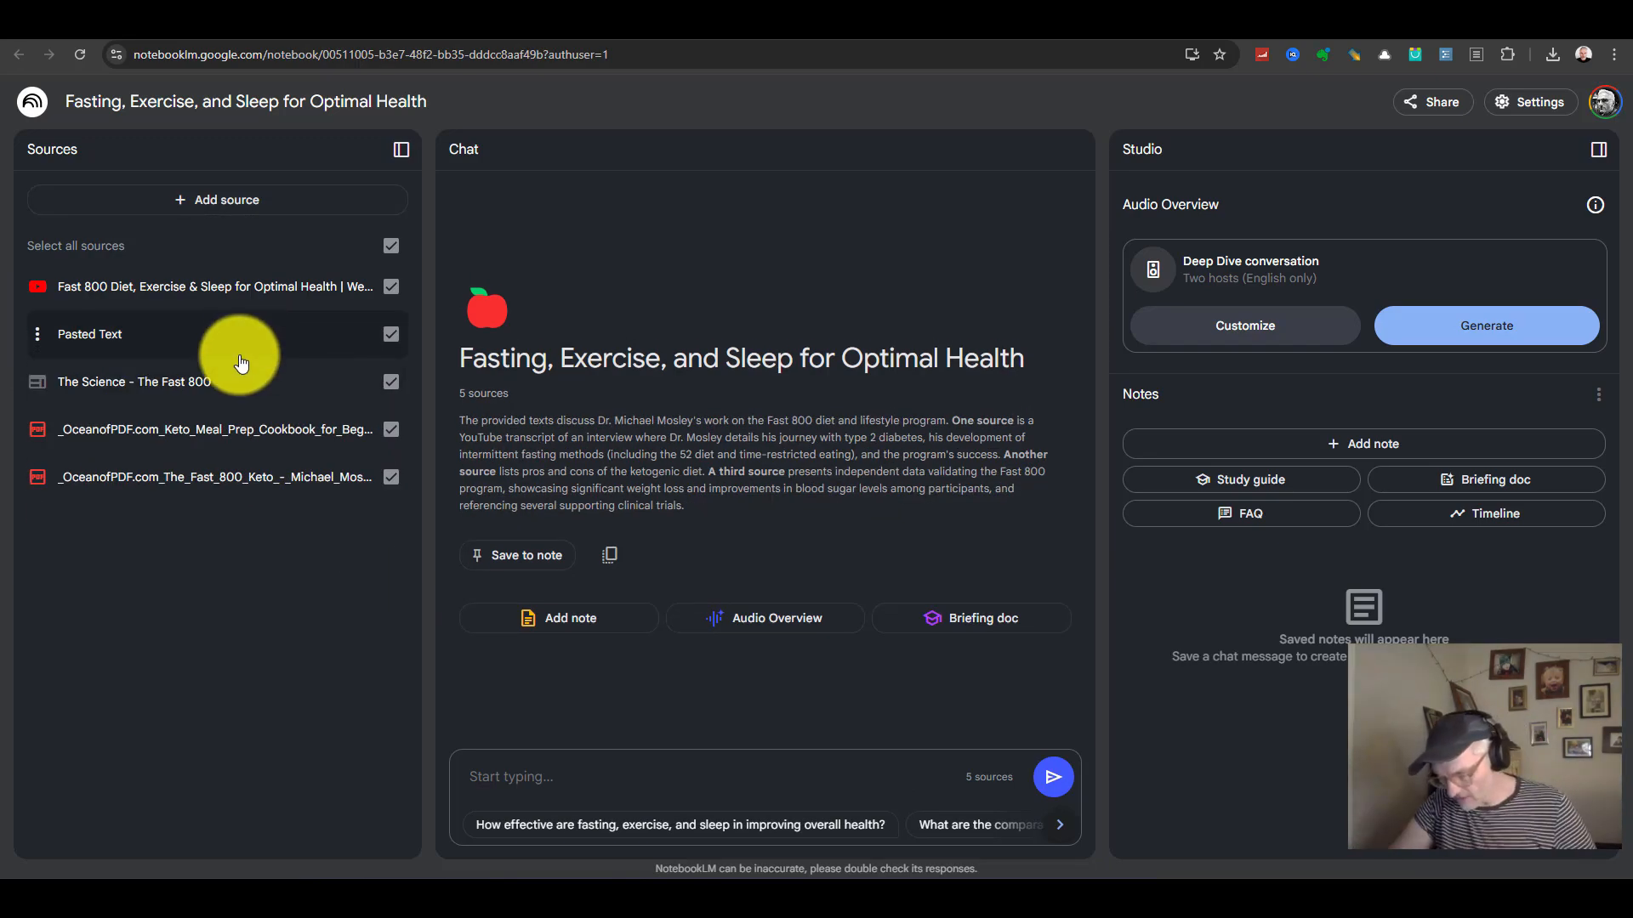
# Add an empty note titled "Pro and Cons of K800" to the notebook and return to the notes list.
pyautogui.click(619, 762)
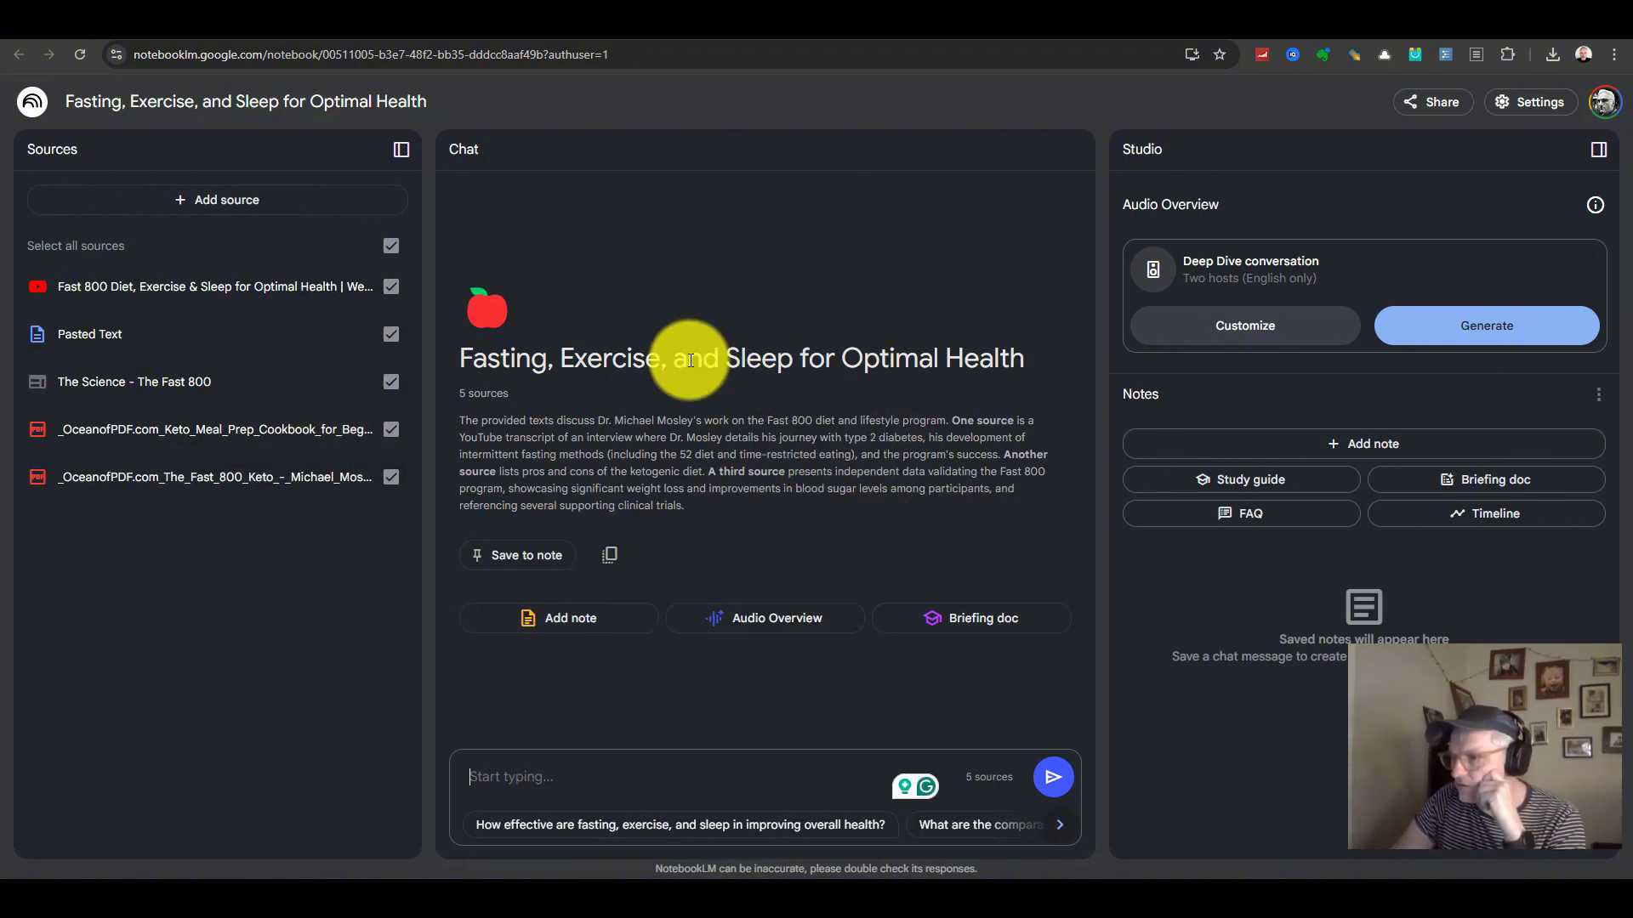
pyautogui.click(570, 623)
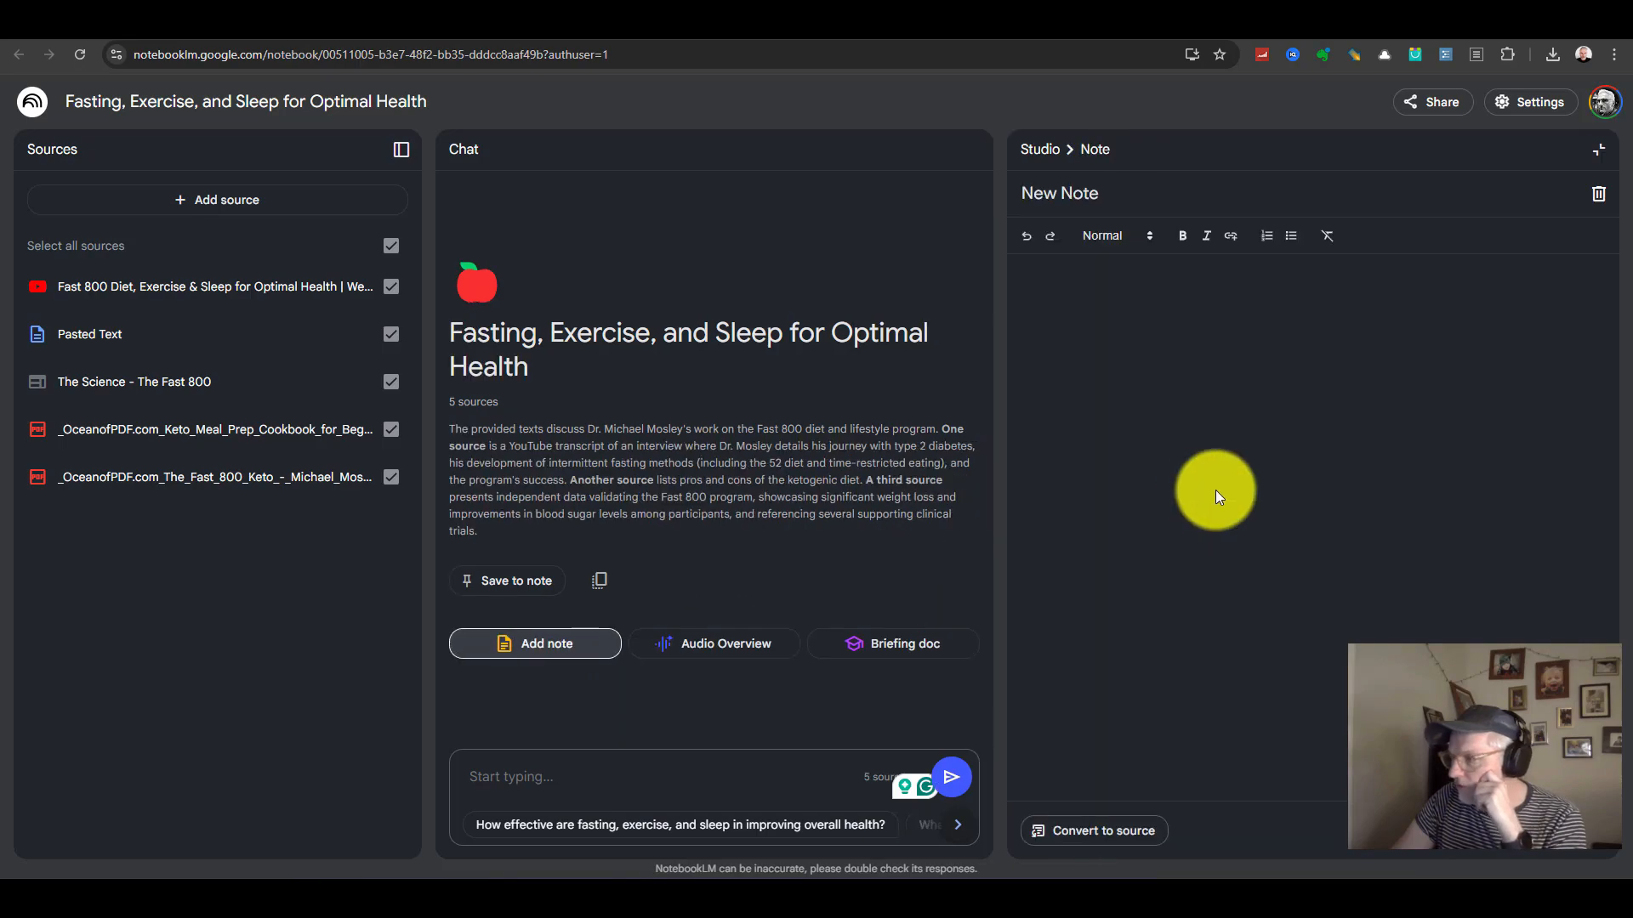
pyautogui.click(1109, 191)
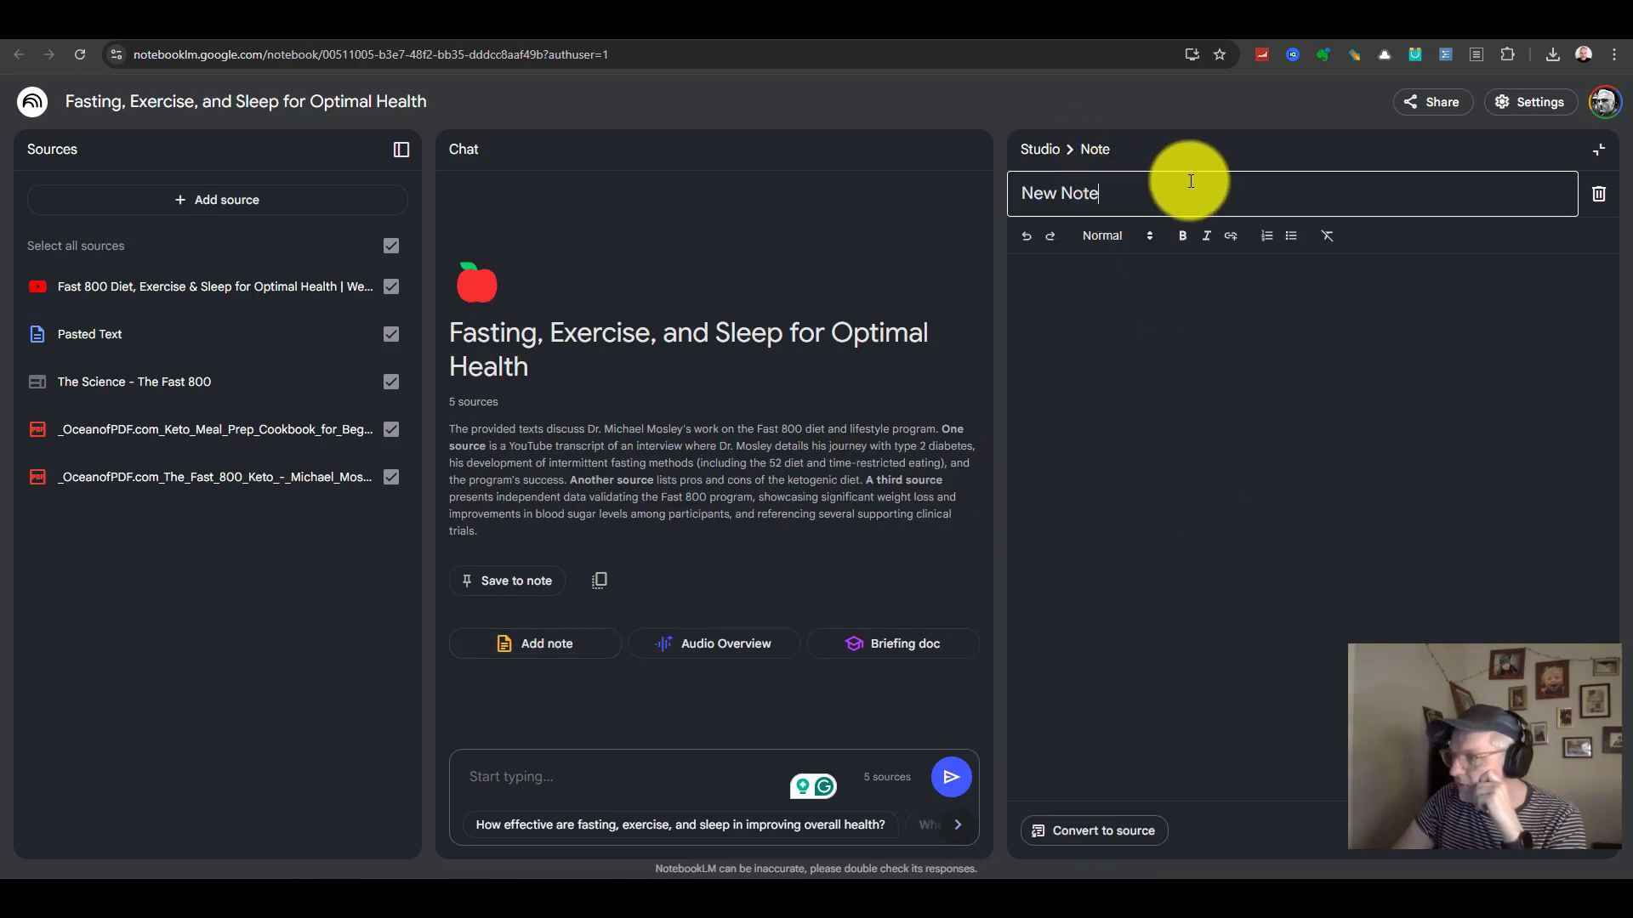
pyautogui.moveTo(1185, 177); pyautogui.dragTo(994, 202)
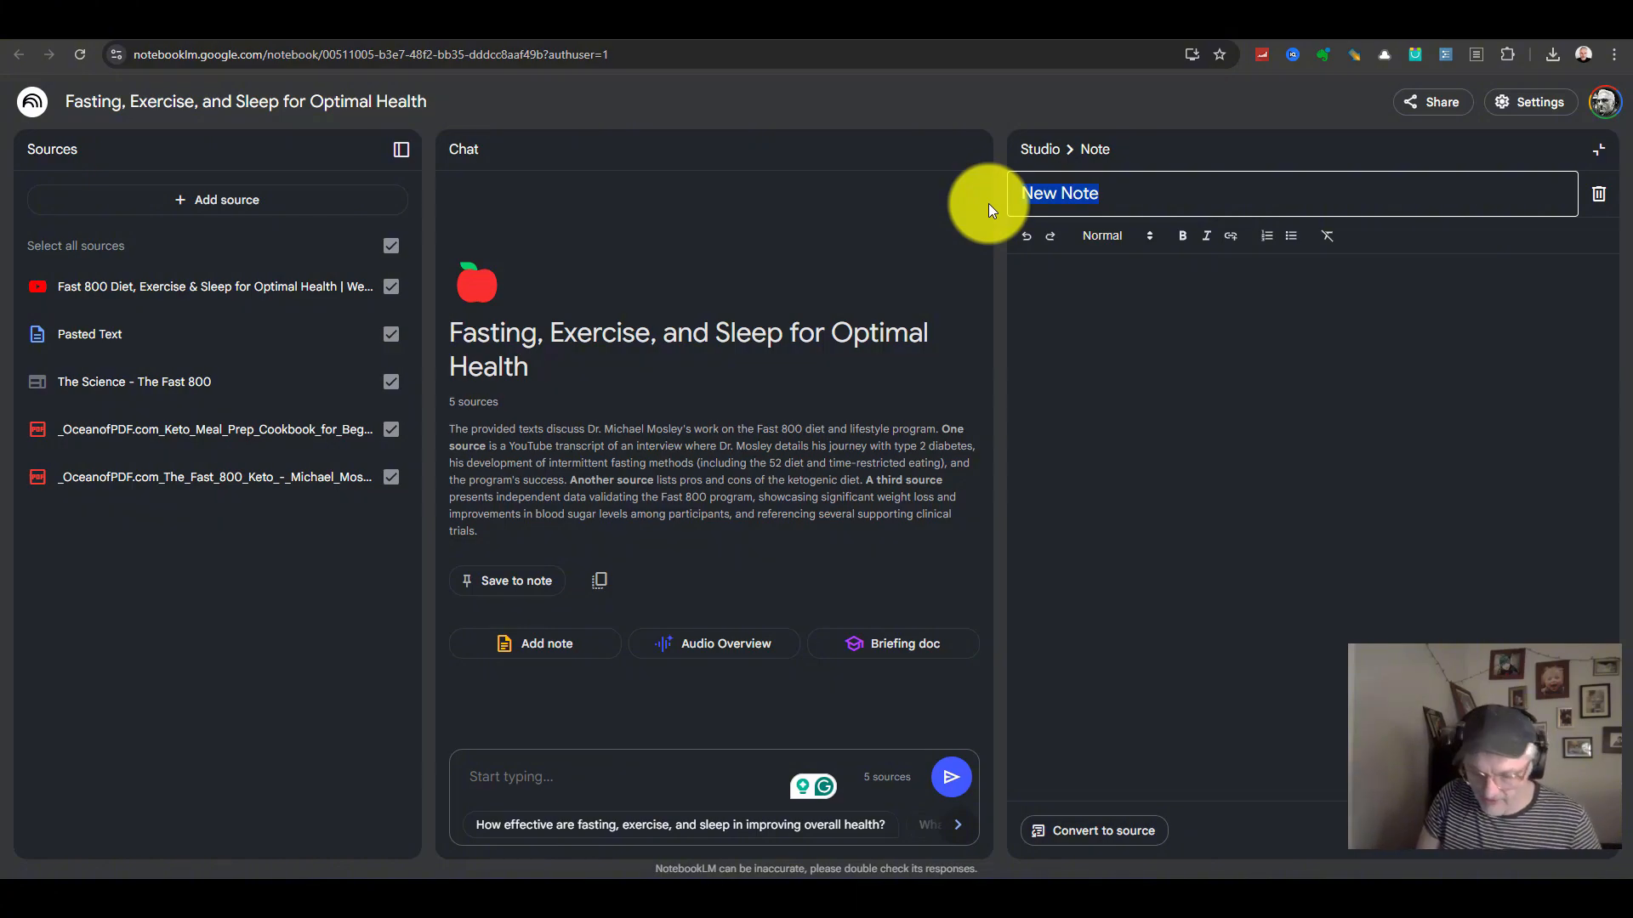
pyautogui.write('Pro and Kon')
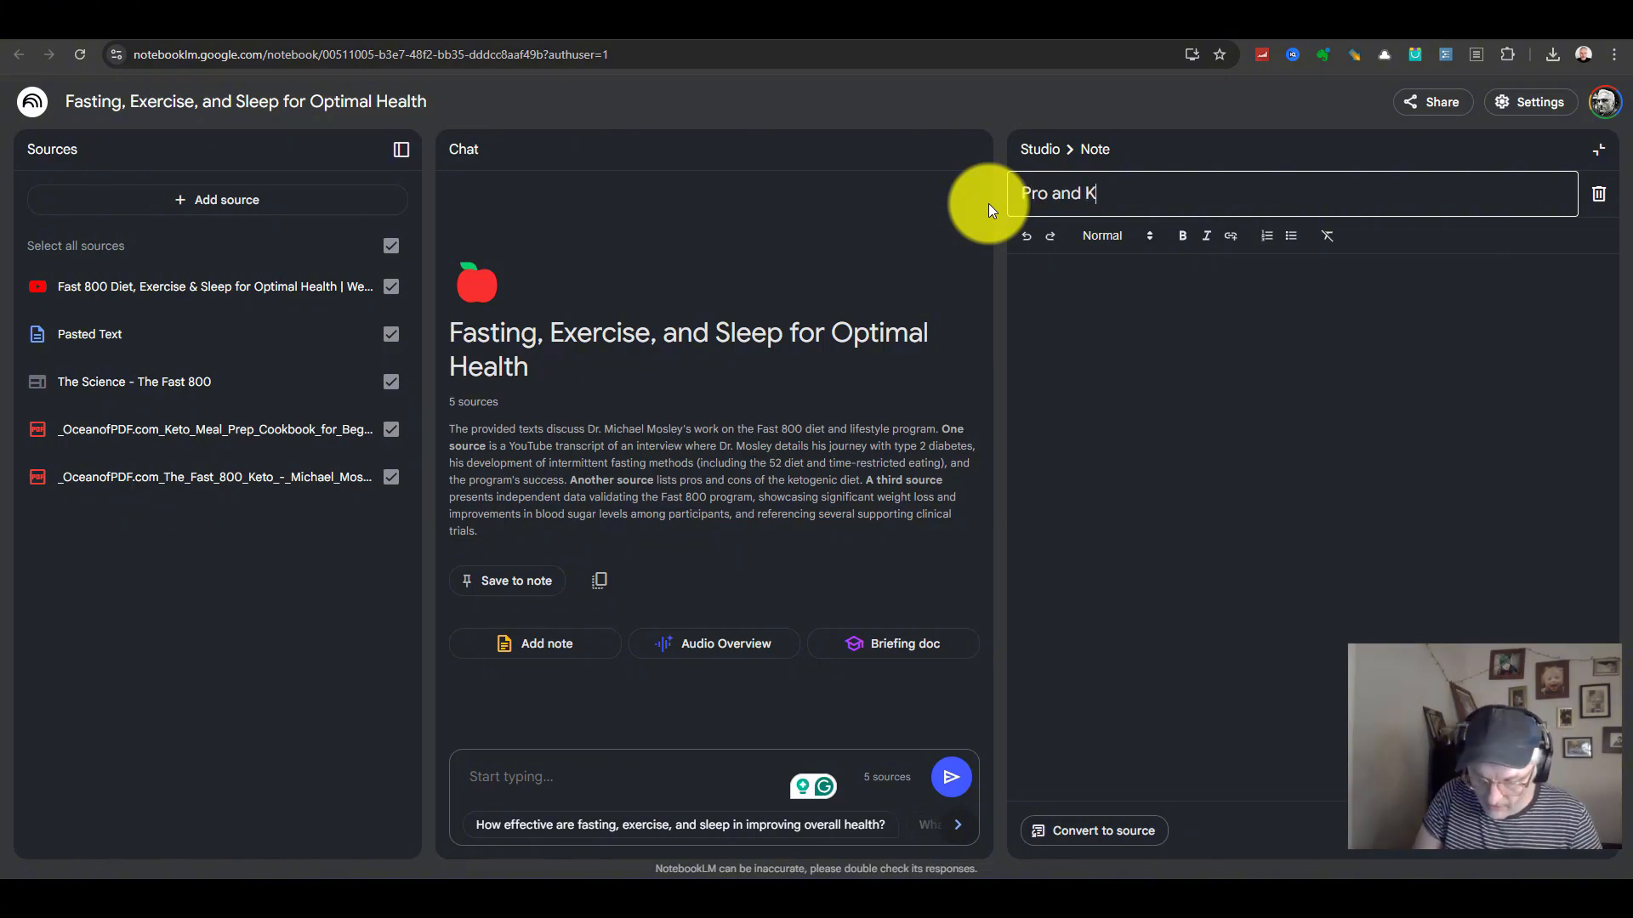
pyautogui.press('BackSpace')
pyautogui.press('BackSpace')
pyautogui.press('BackSpace')
pyautogui.write('Cons of K800')
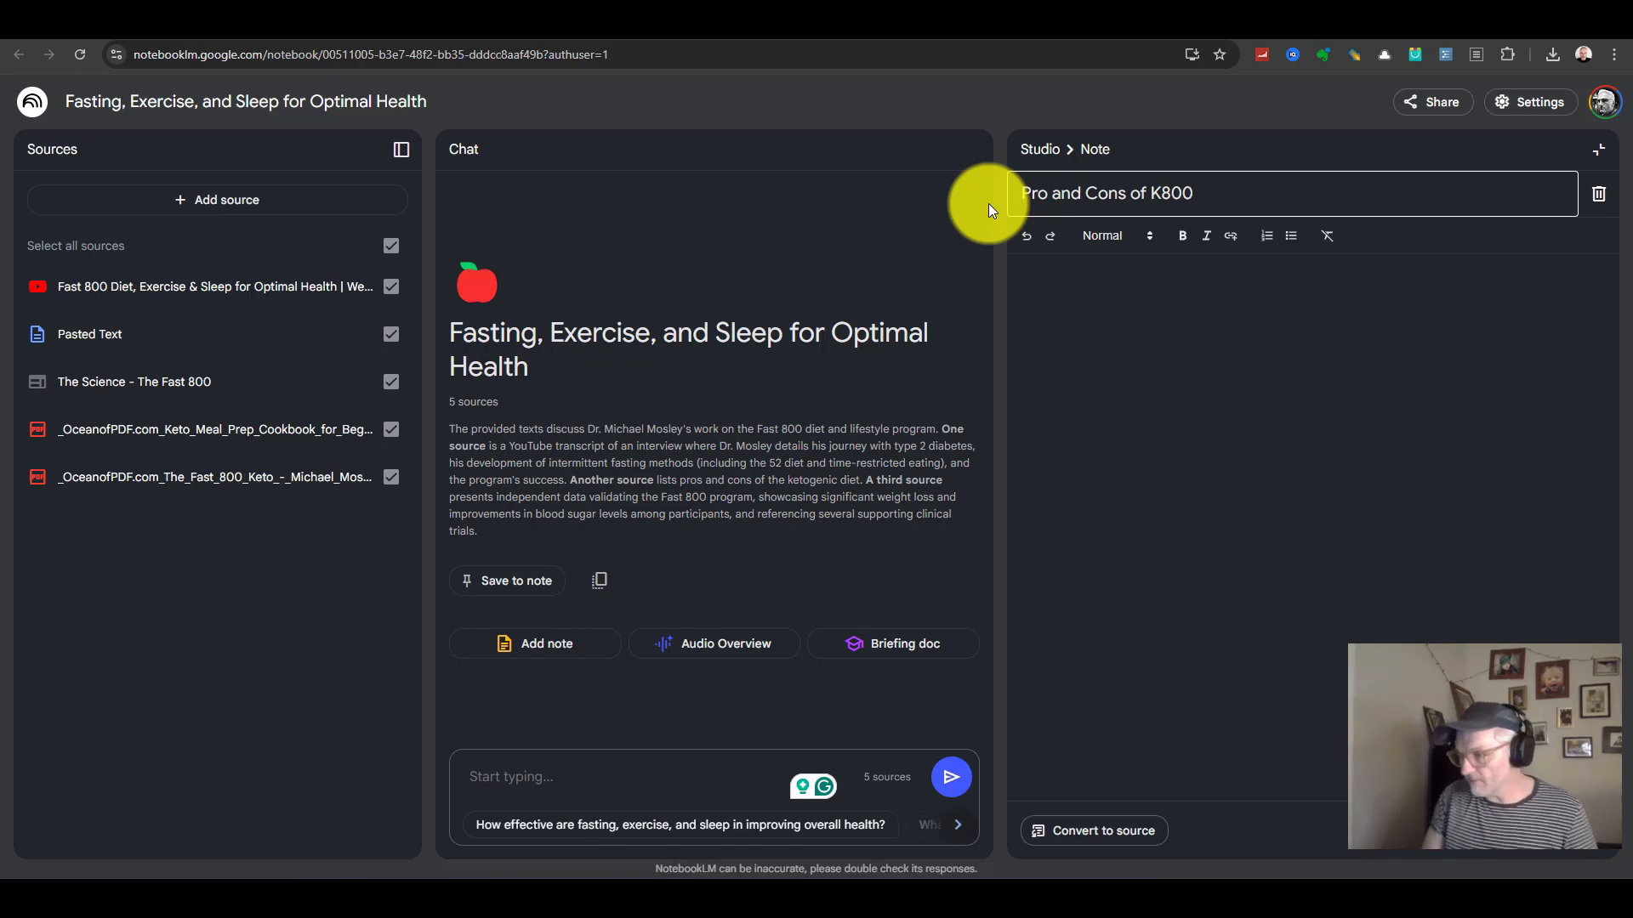
pyautogui.click(1184, 317)
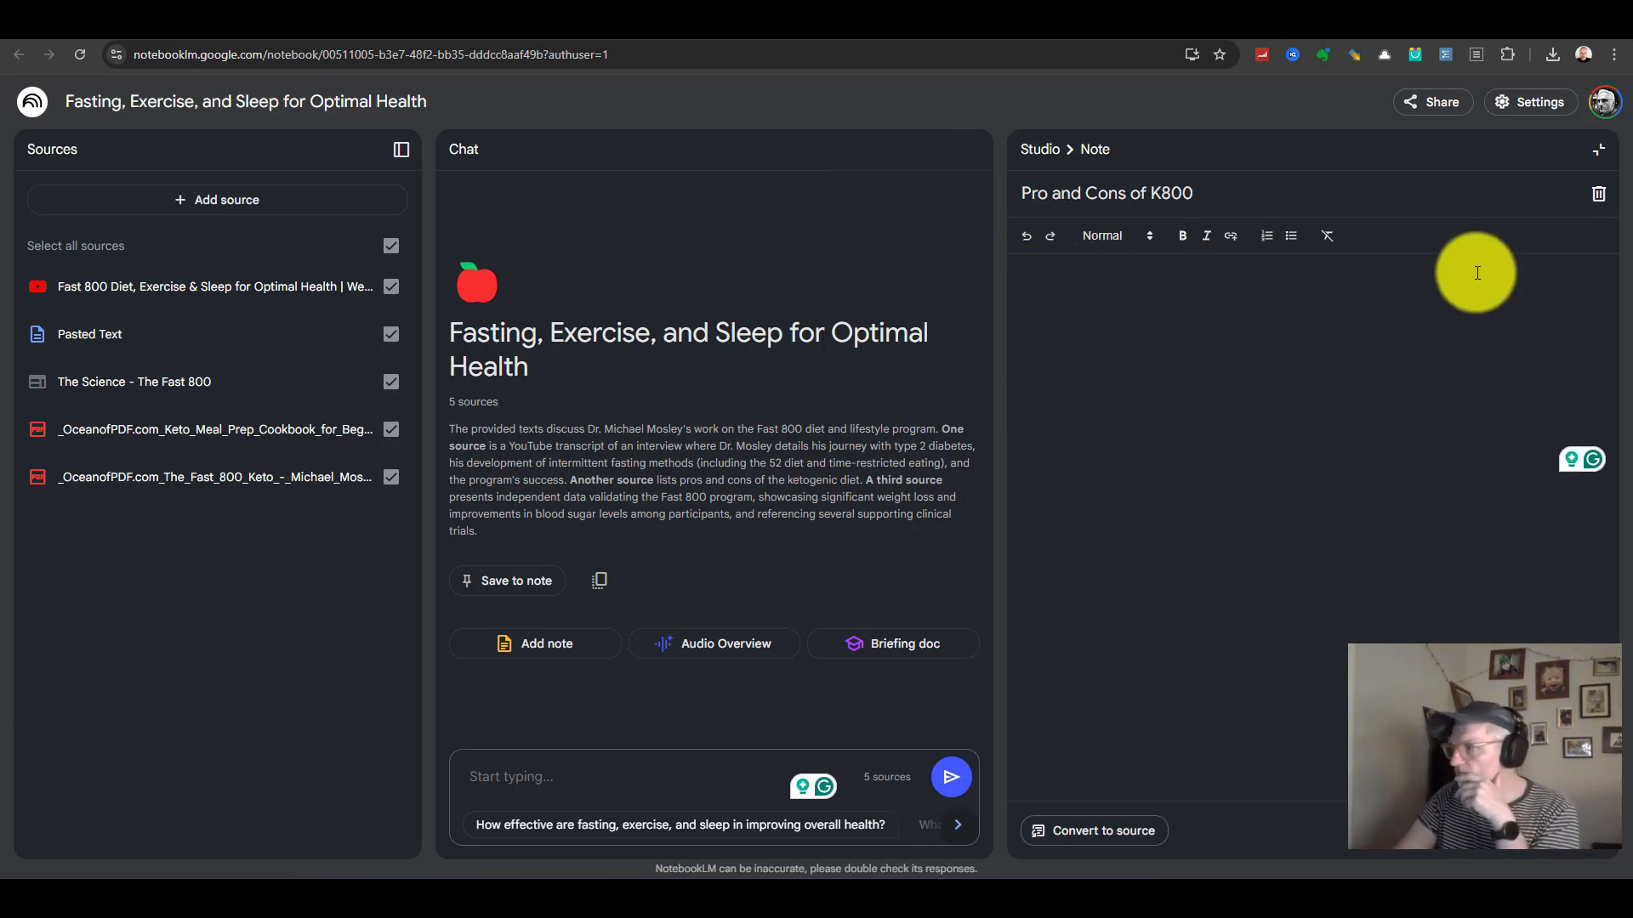
pyautogui.click(1598, 149)
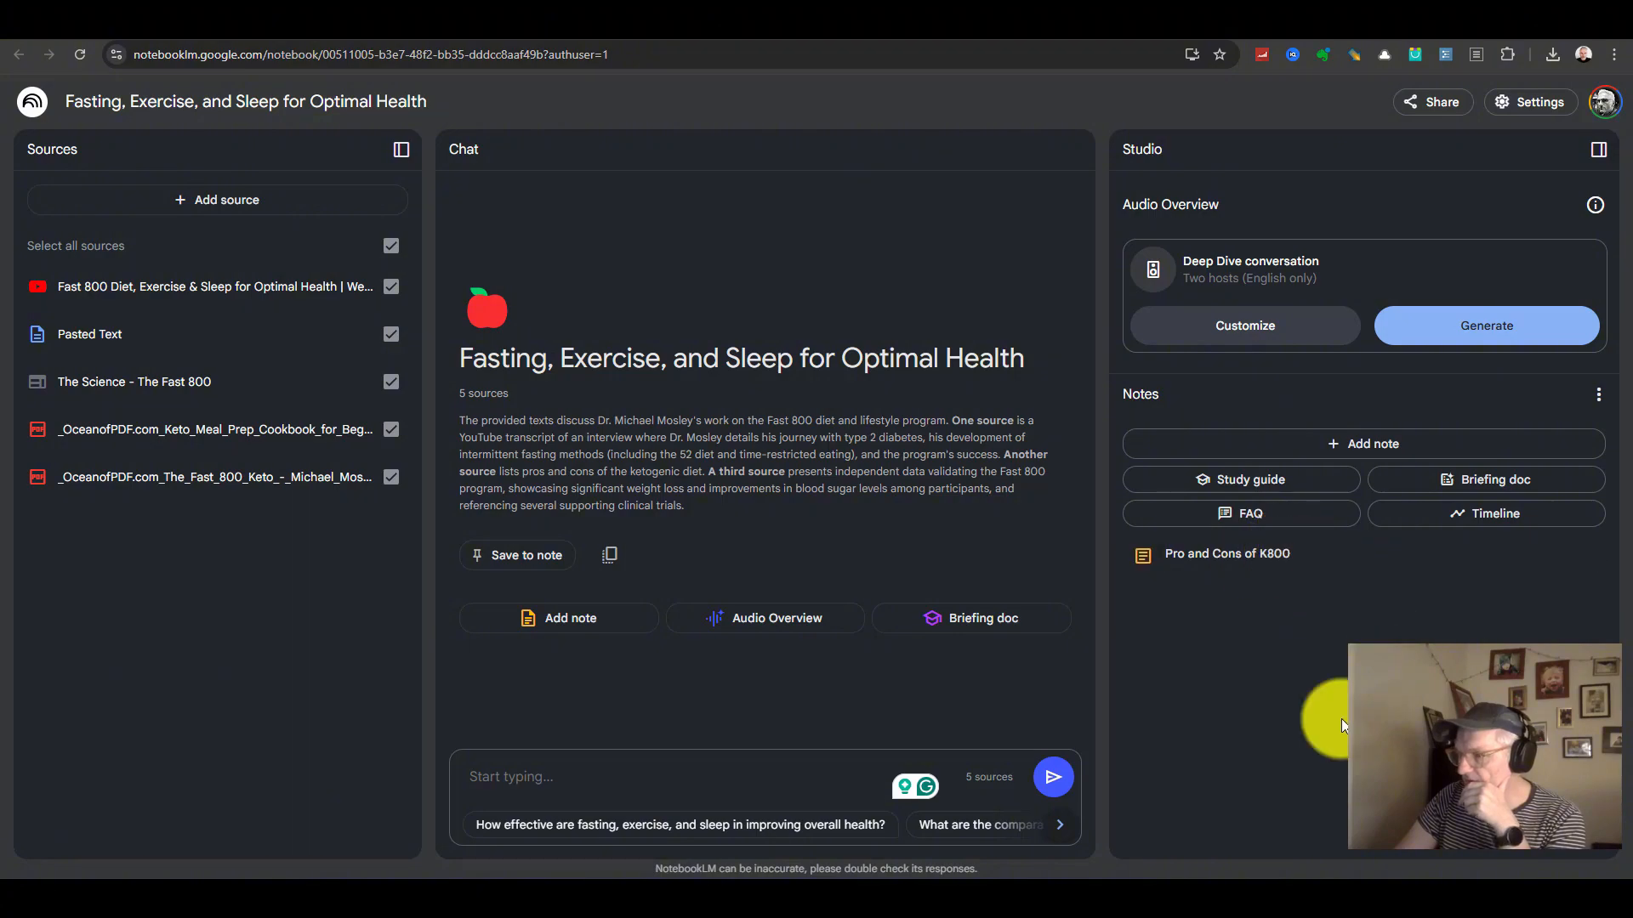
# Generate an Audio Overview and a briefing doc from all sources, and read through the briefing.
pyautogui.click(756, 625)
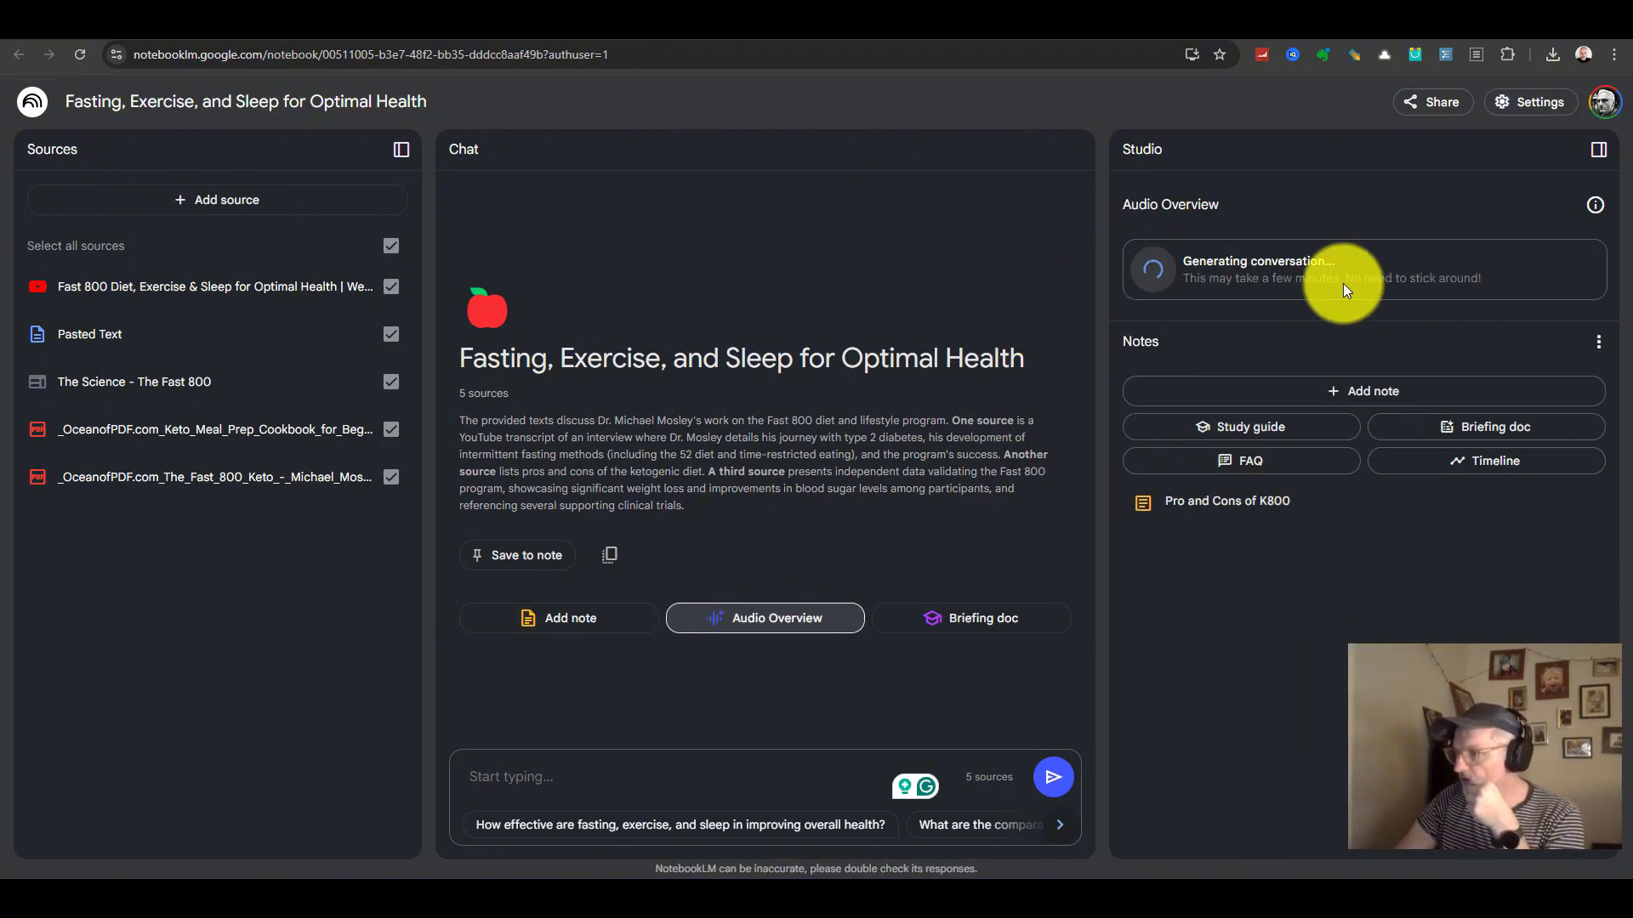
pyautogui.click(1002, 620)
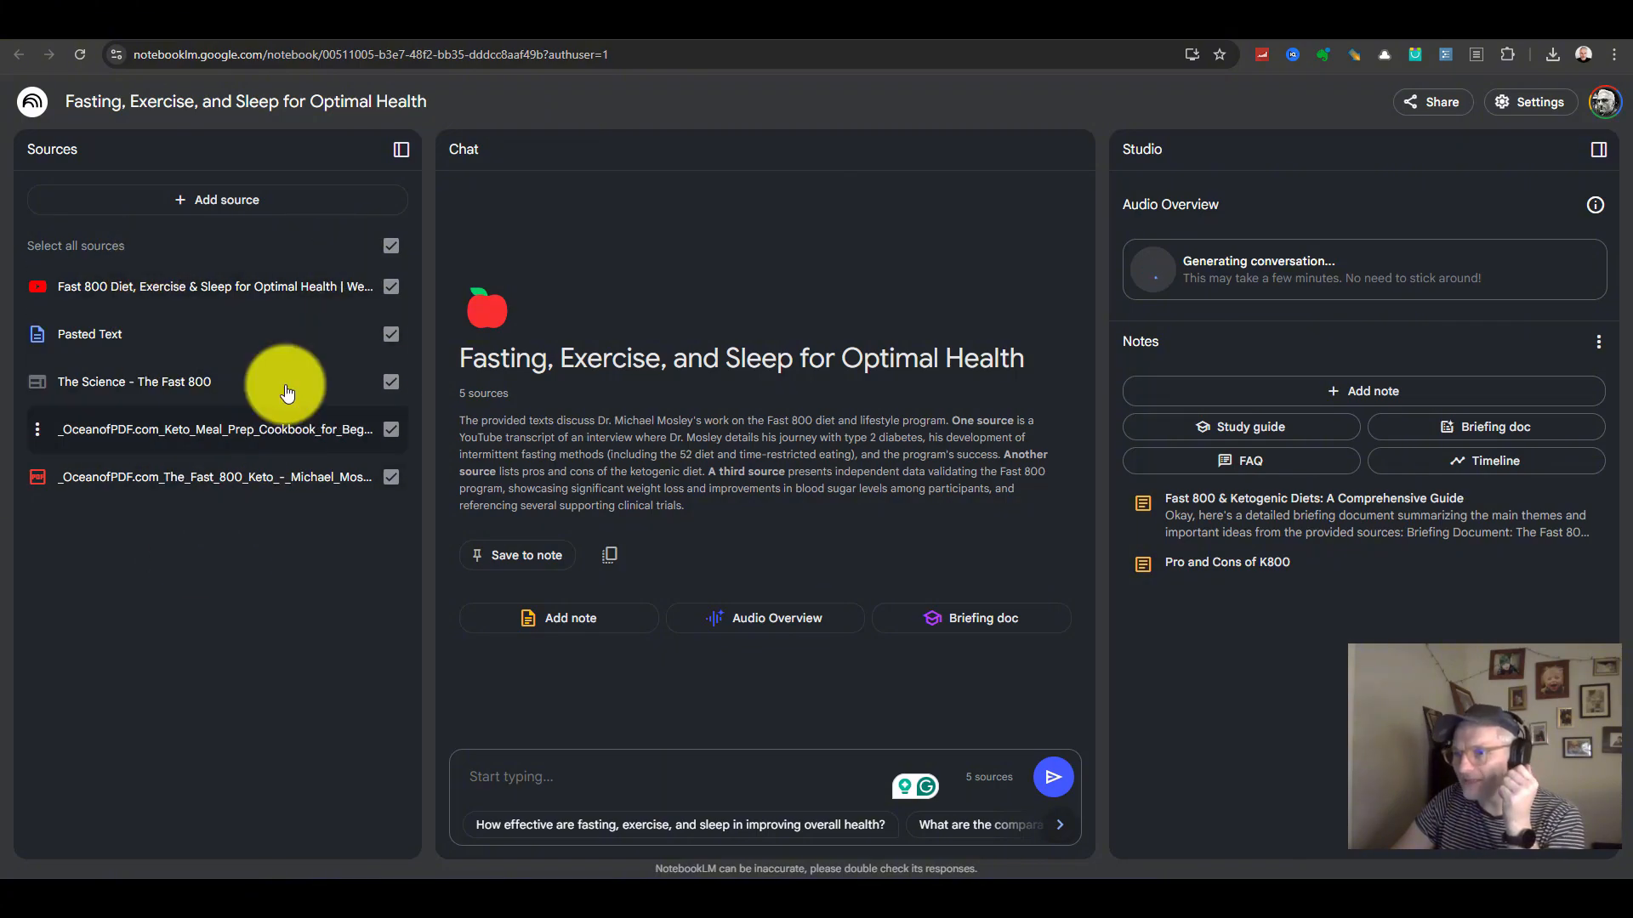
pyautogui.click(1307, 522)
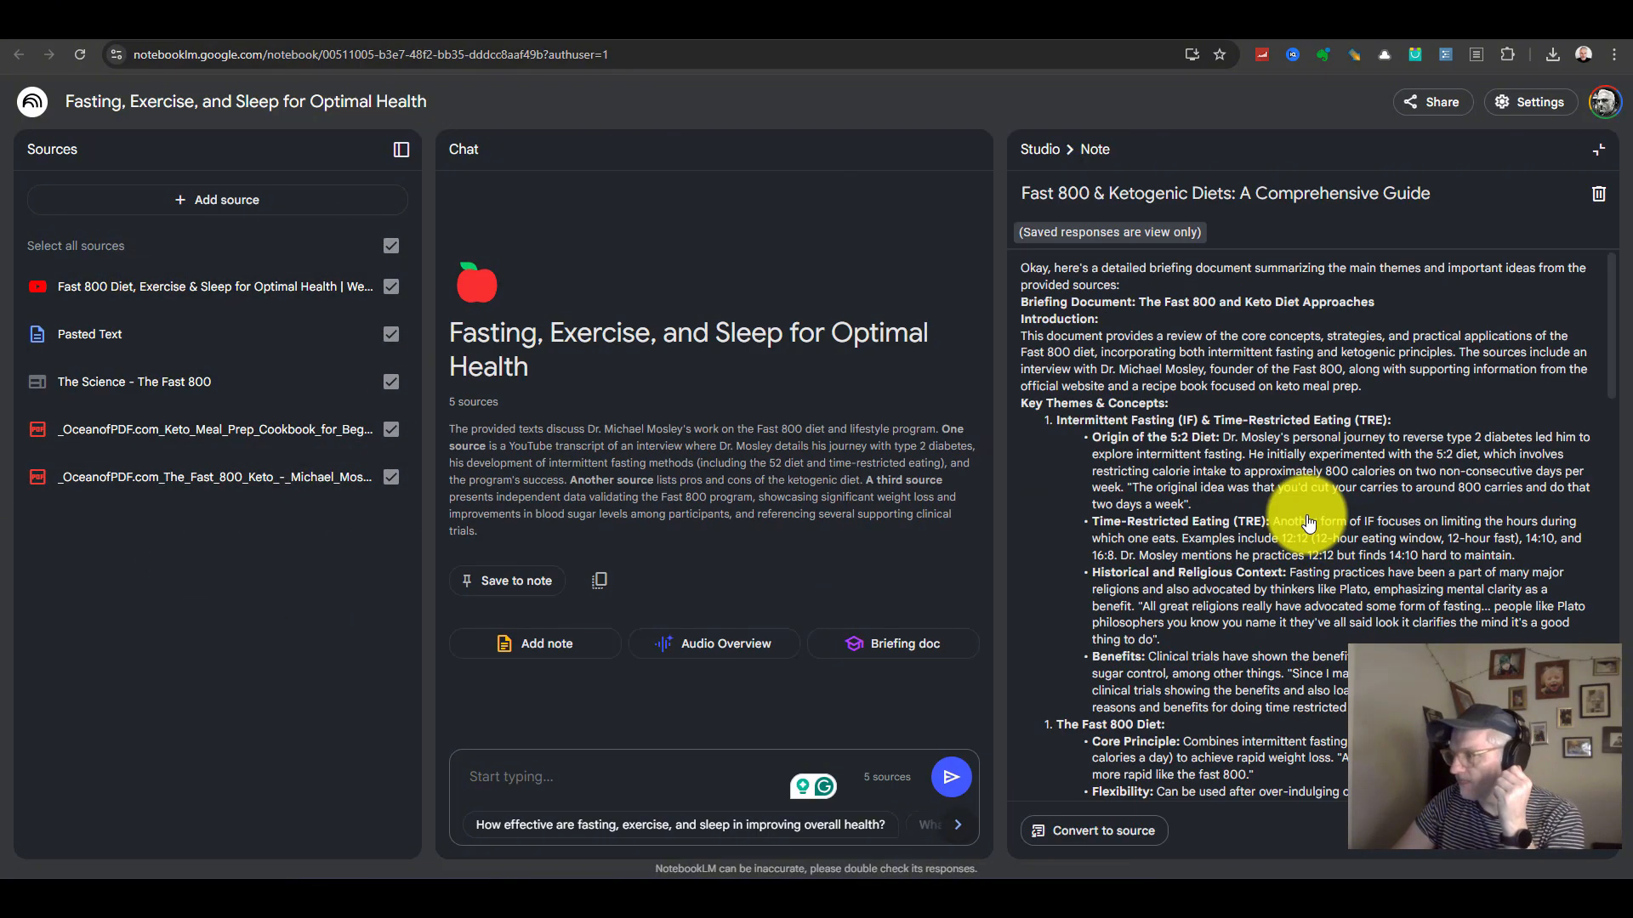
pyautogui.scroll(-12, 1284, 425)
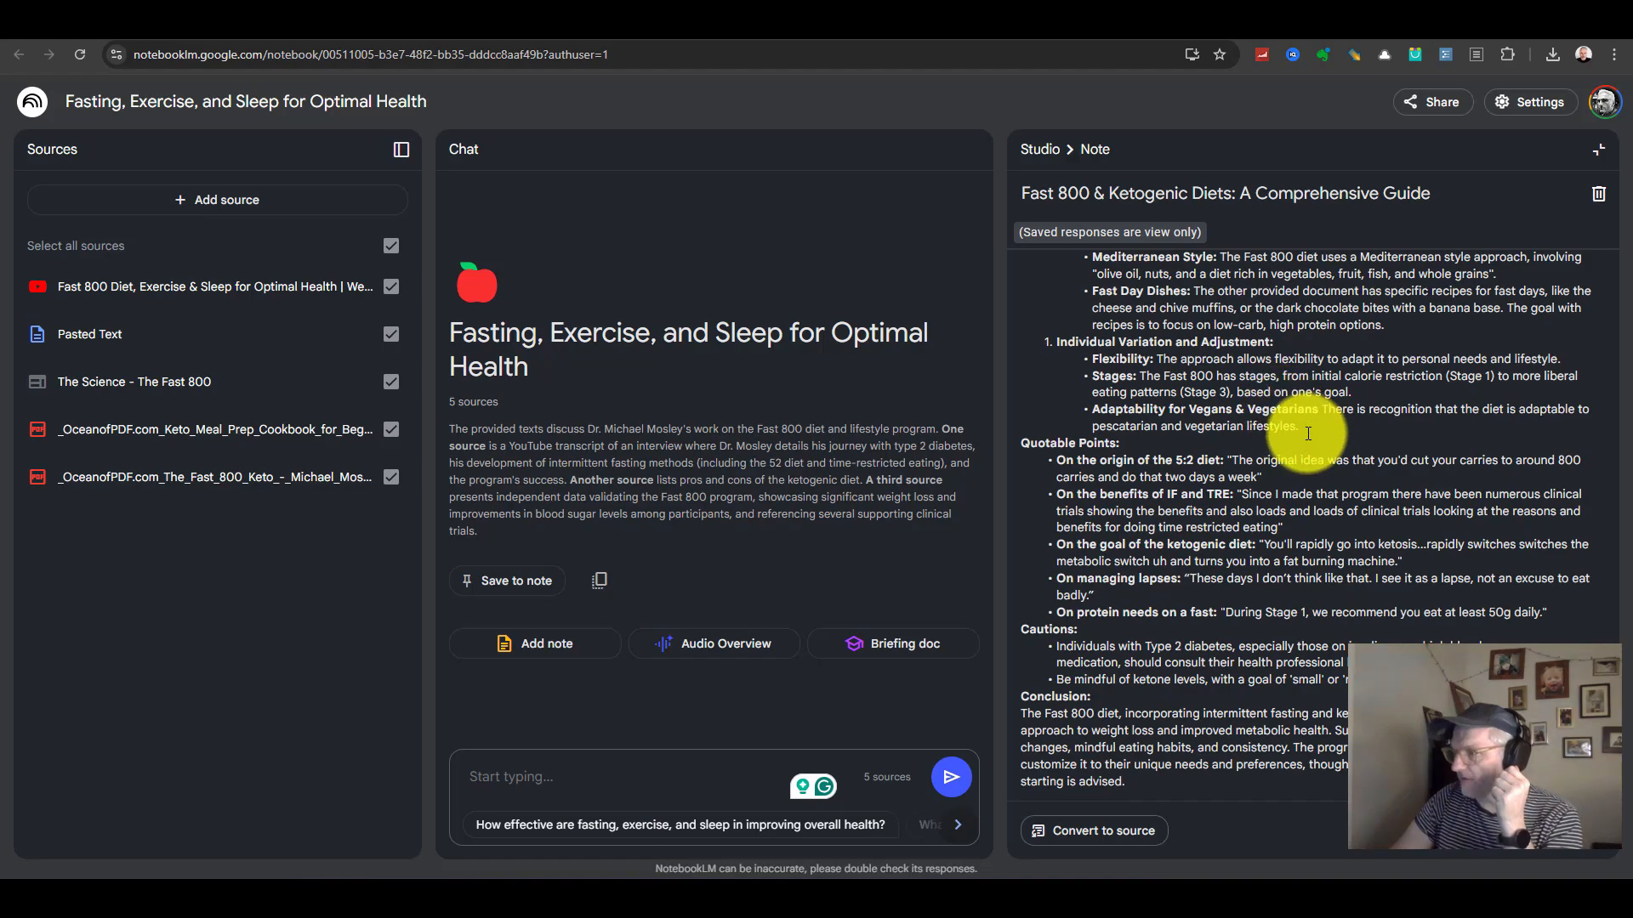
pyautogui.scroll(12, 1305, 408)
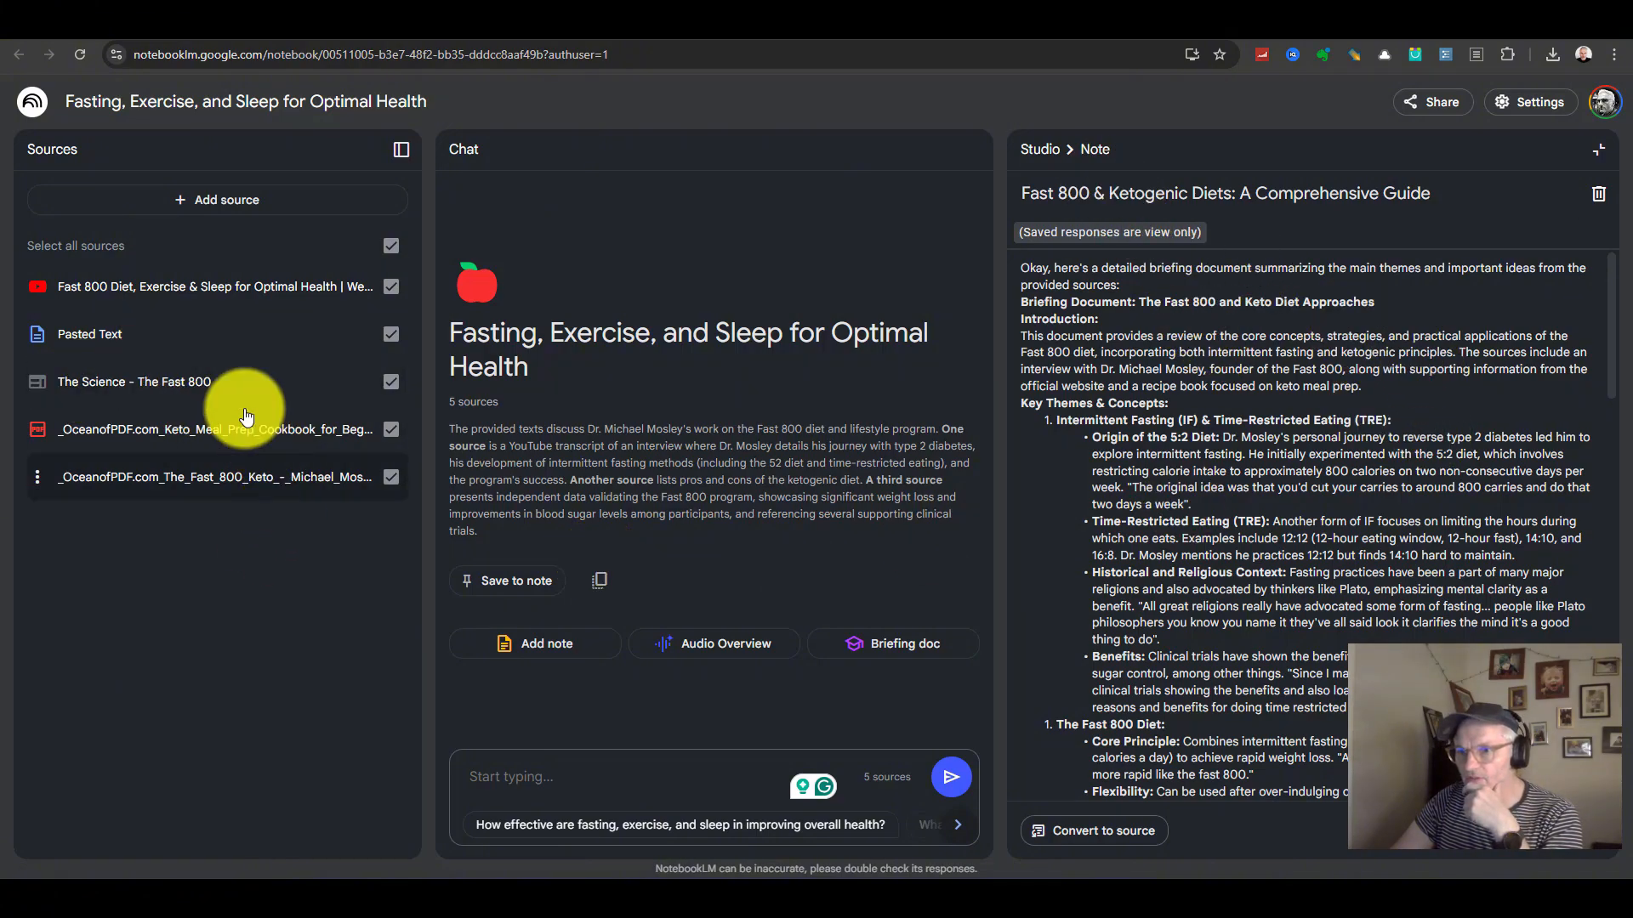
pyautogui.click(1595, 159)
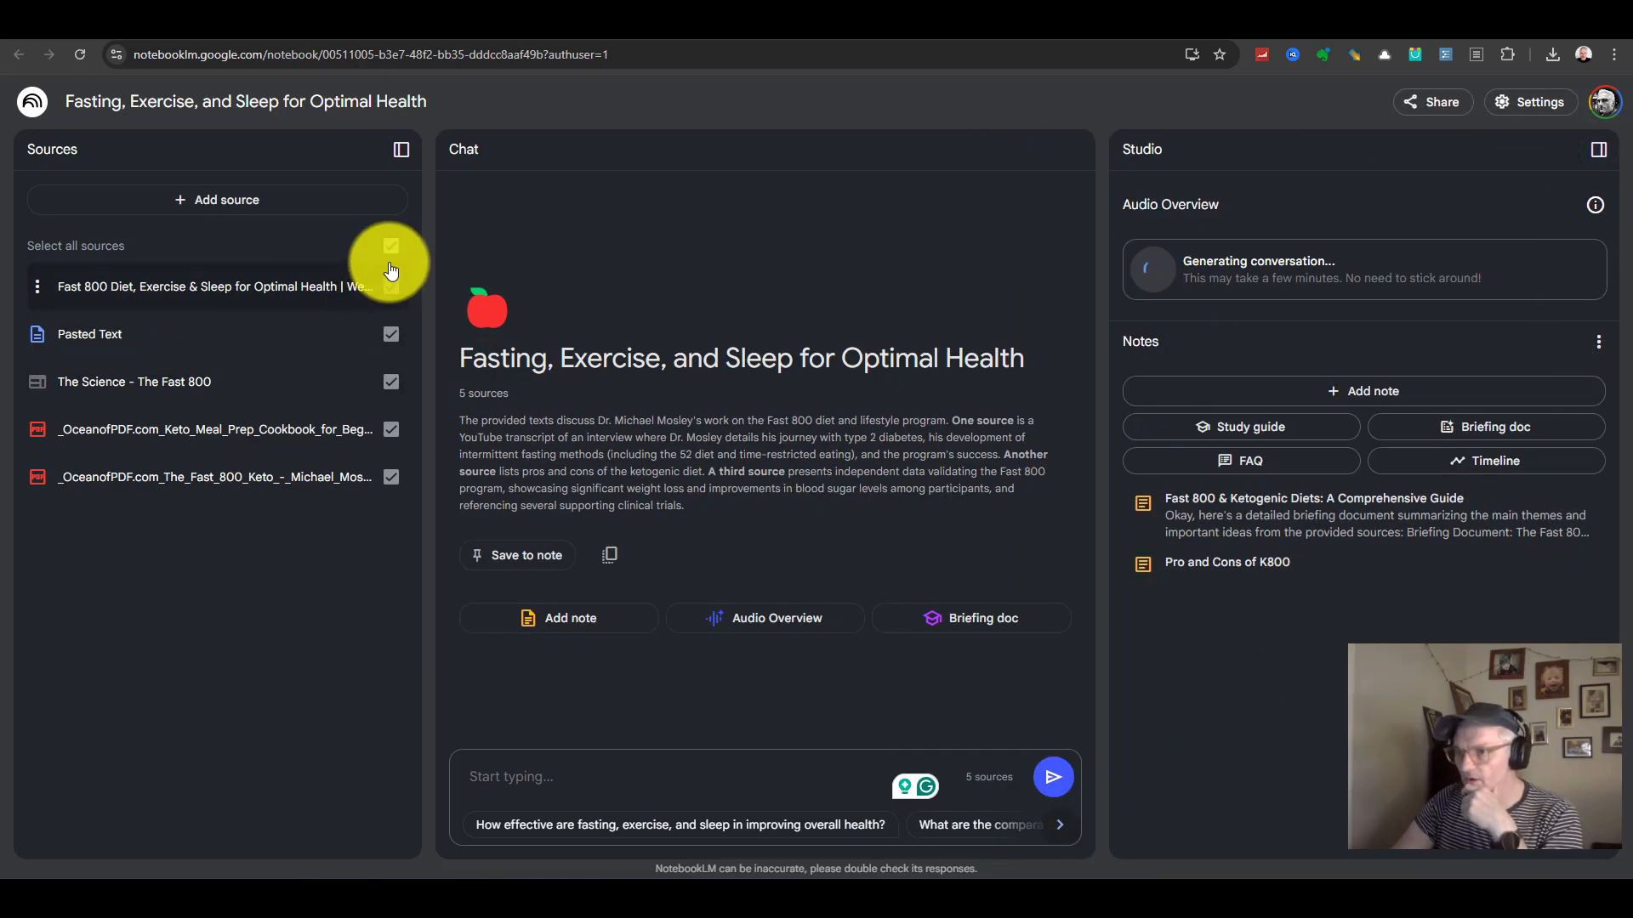
# Limit the selected sources to the Fast 800 YouTube video, generate another briefing doc and read through it.
pyautogui.click(391, 249)
pyautogui.click(391, 289)
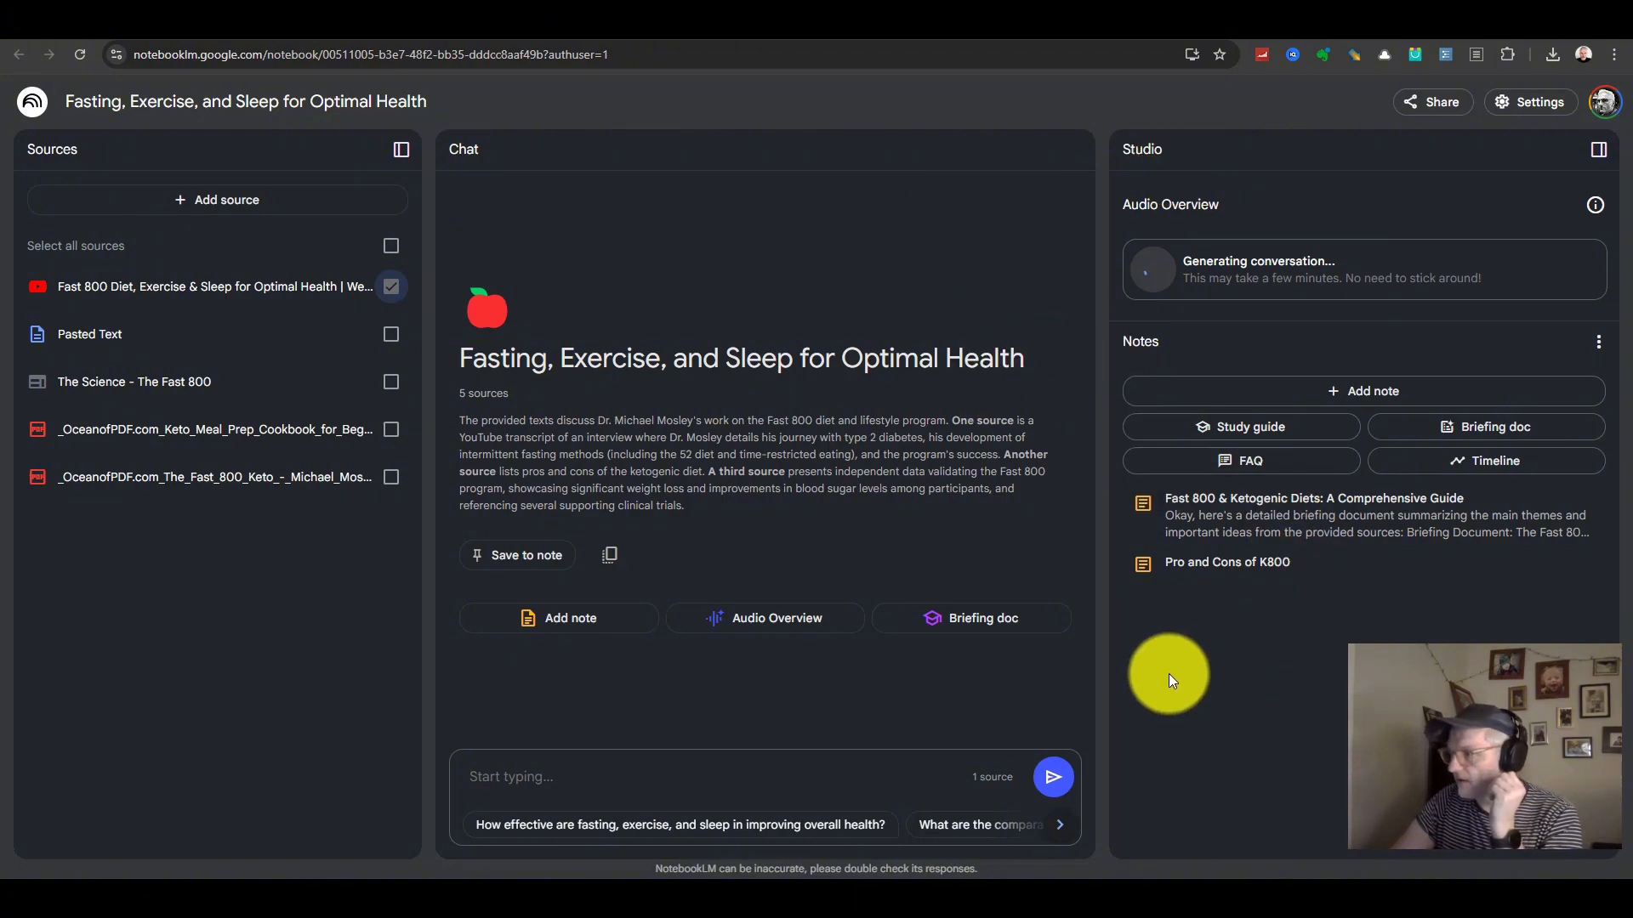
pyautogui.click(1013, 623)
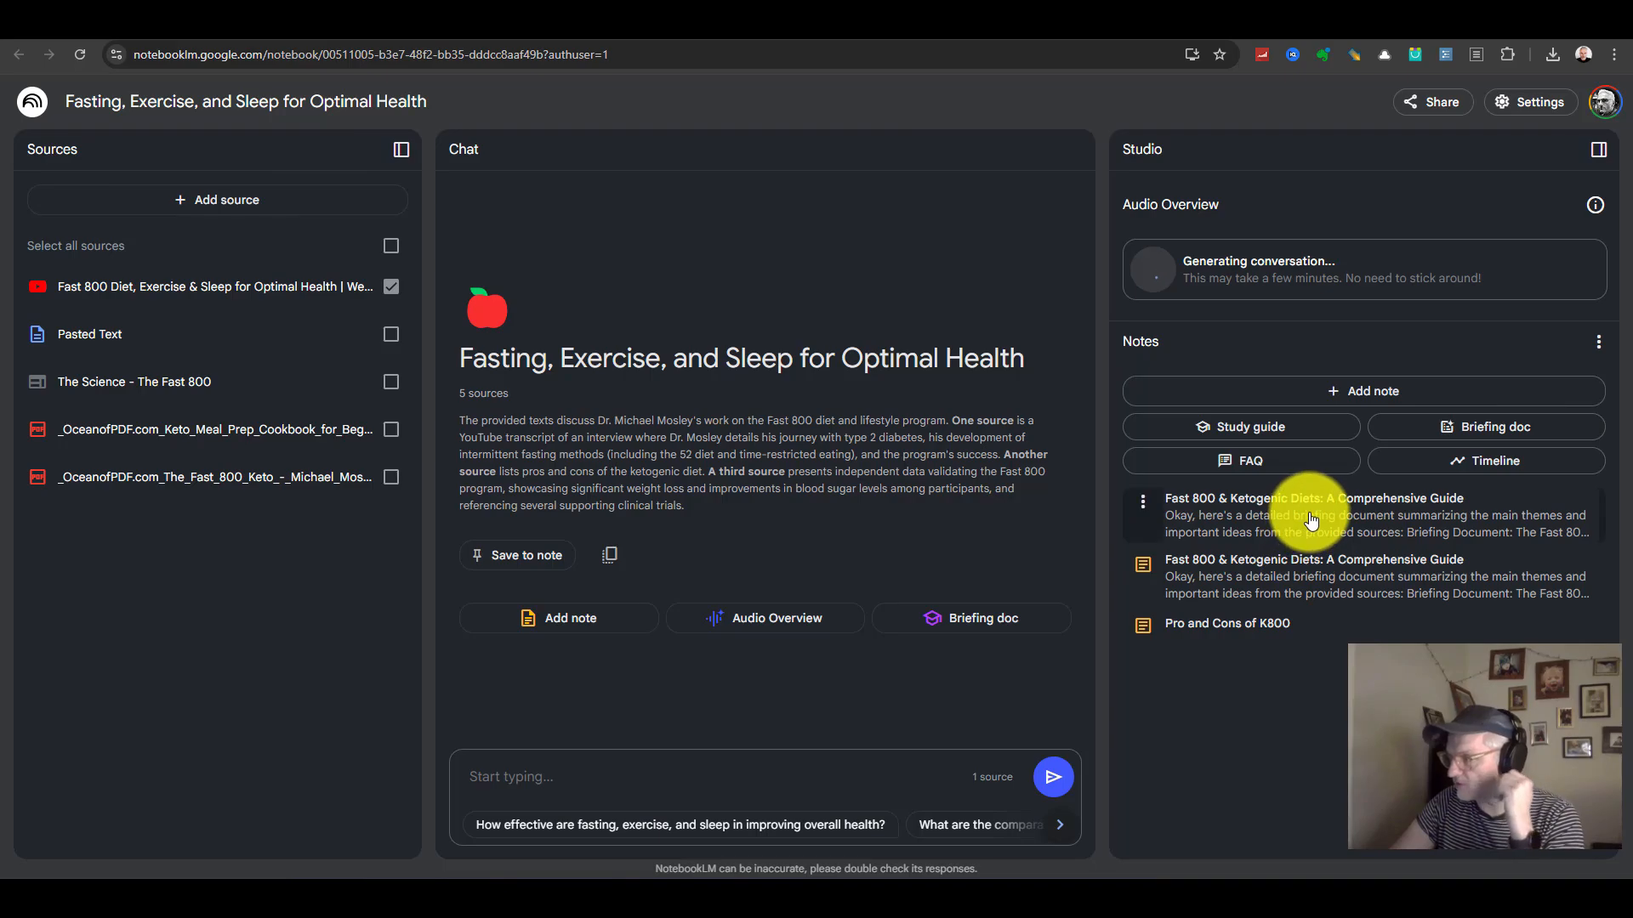
pyautogui.click(1310, 520)
pyautogui.scroll(-10, 1294, 412)
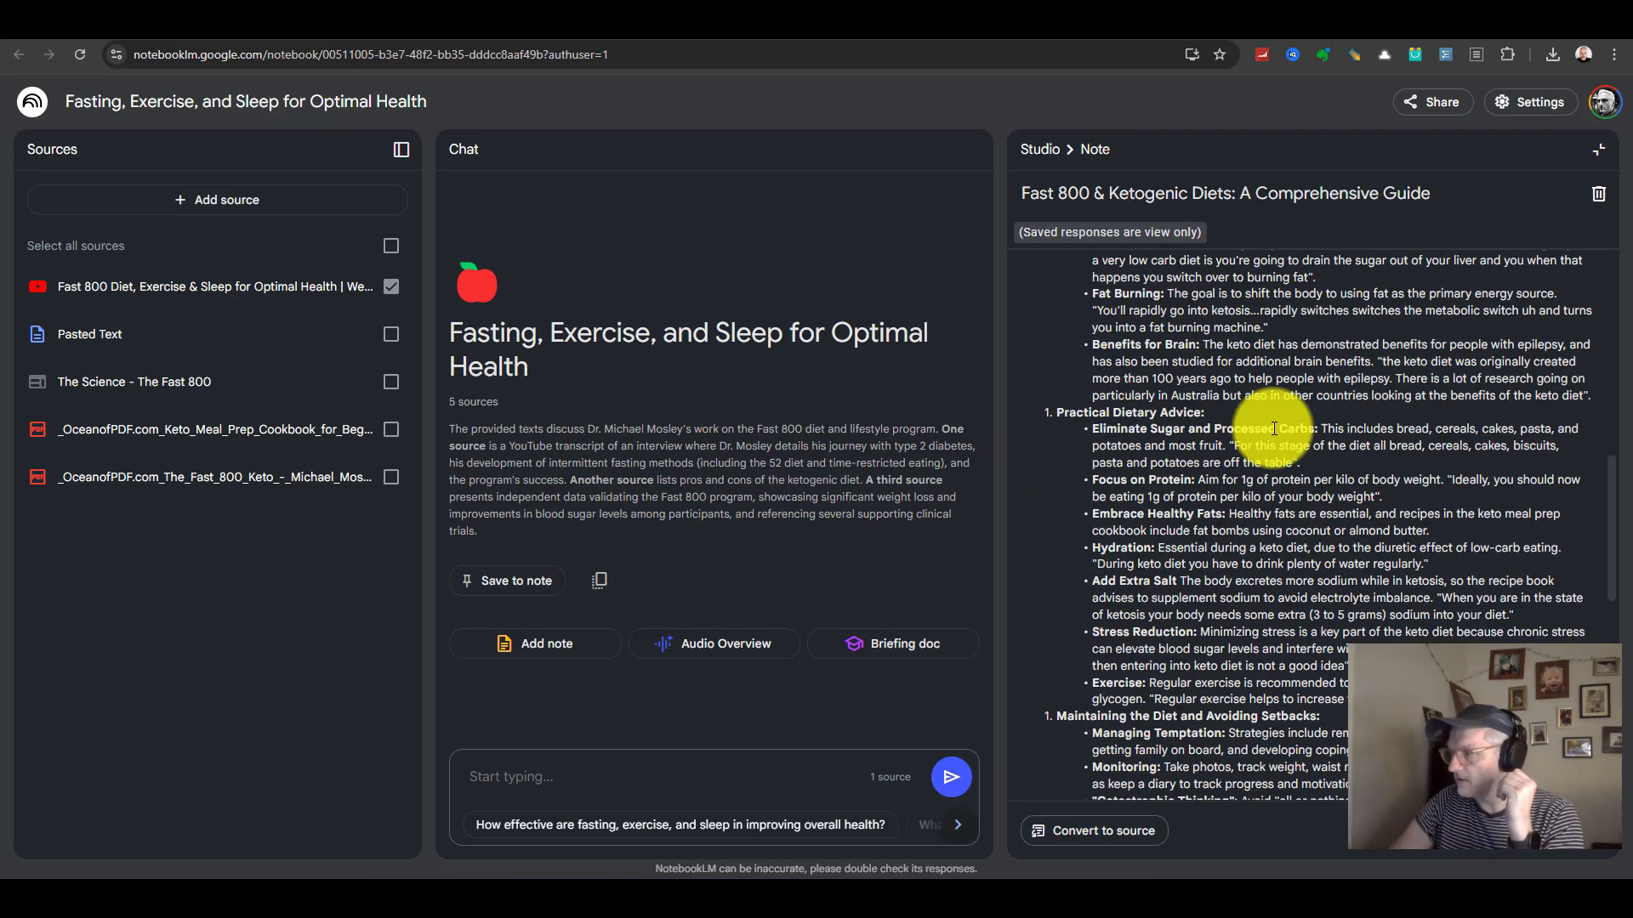
# Read through the rest of the open briefing doc and return to the notes list.
pyautogui.scroll(-2, 1294, 412)
pyautogui.scroll(6, 1301, 408)
pyautogui.scroll(-3, 1190, 544)
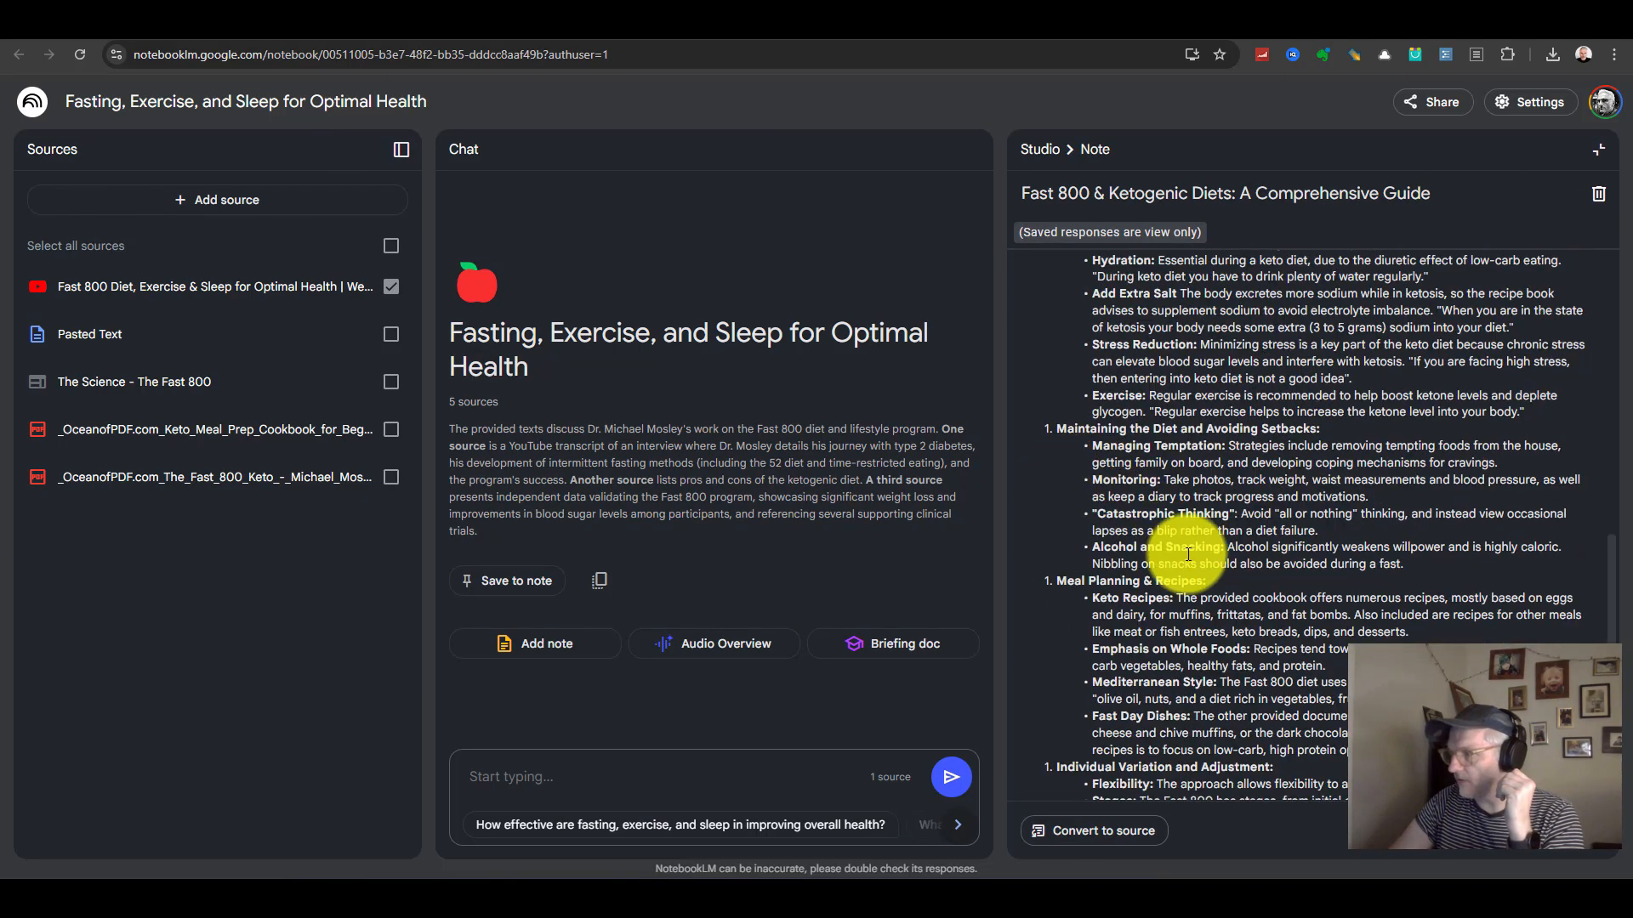
pyautogui.scroll(-6, 1190, 510)
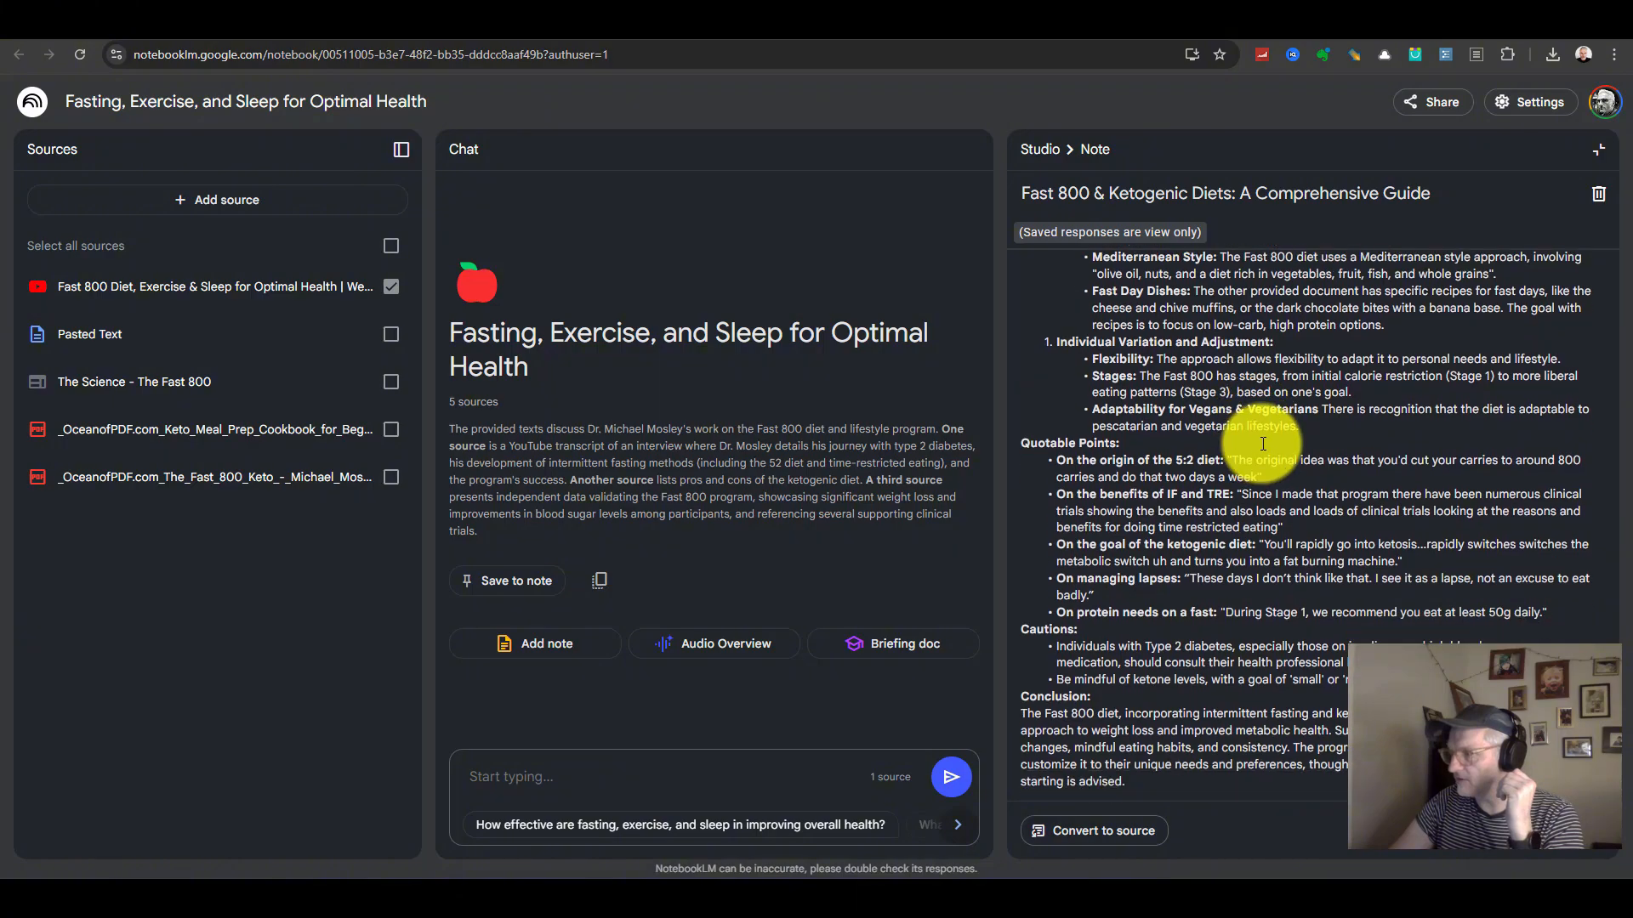
pyautogui.scroll(12, 1284, 426)
pyautogui.scroll(3, 1282, 408)
pyautogui.scroll(-6, 1266, 478)
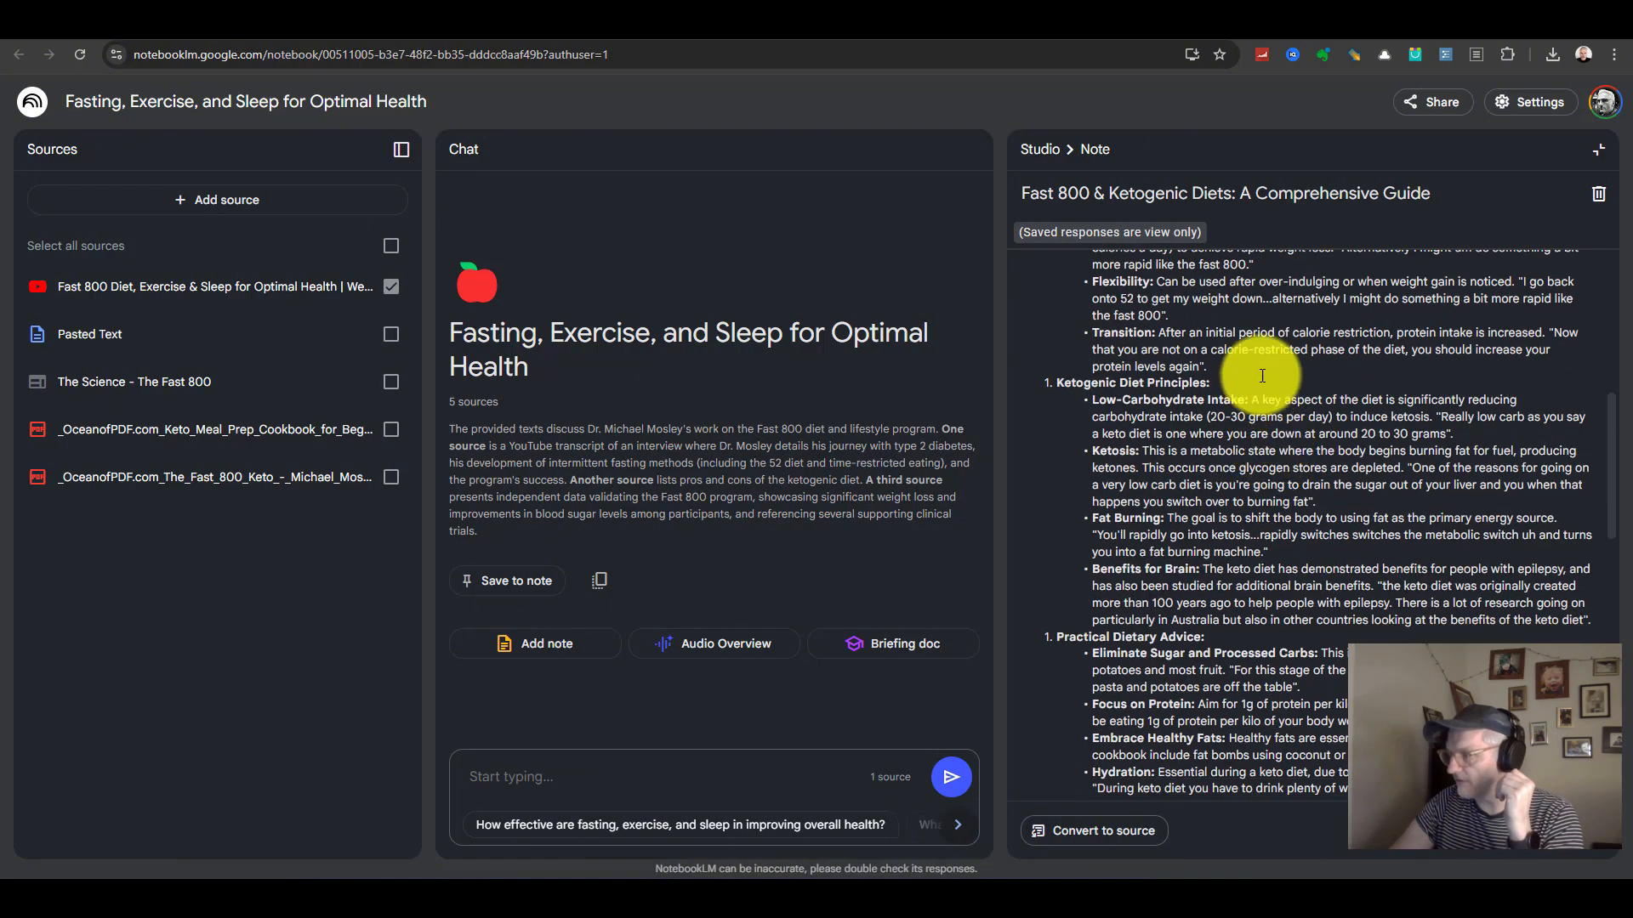
pyautogui.click(1599, 150)
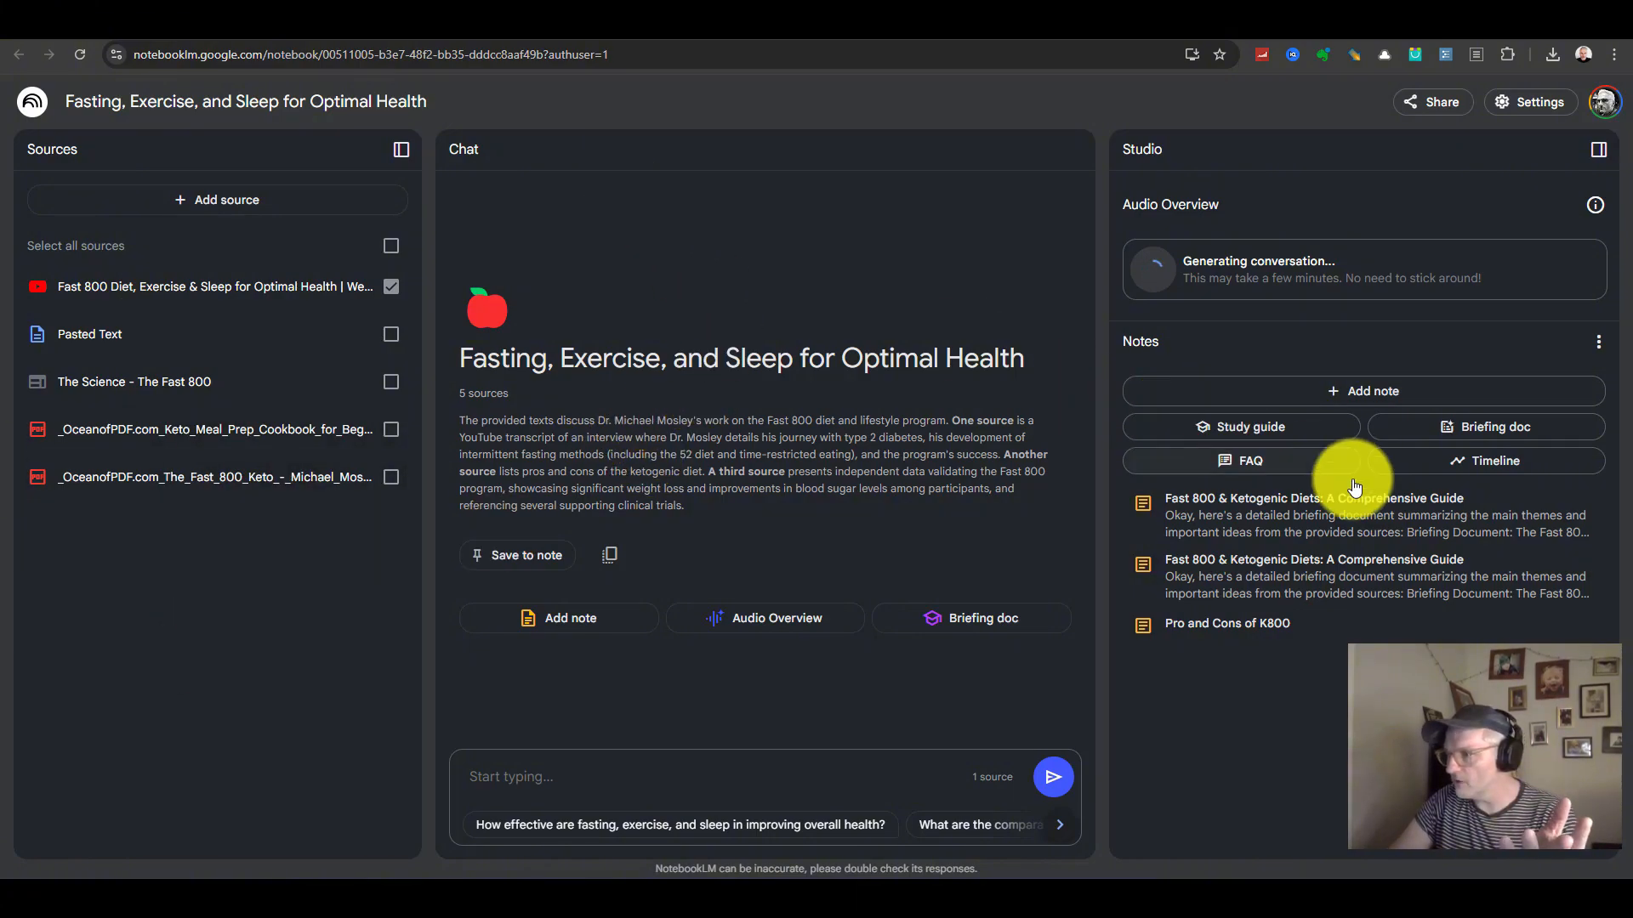
# Skim the older briefing doc, return to the notes list and reselect all sources.
pyautogui.click(1327, 588)
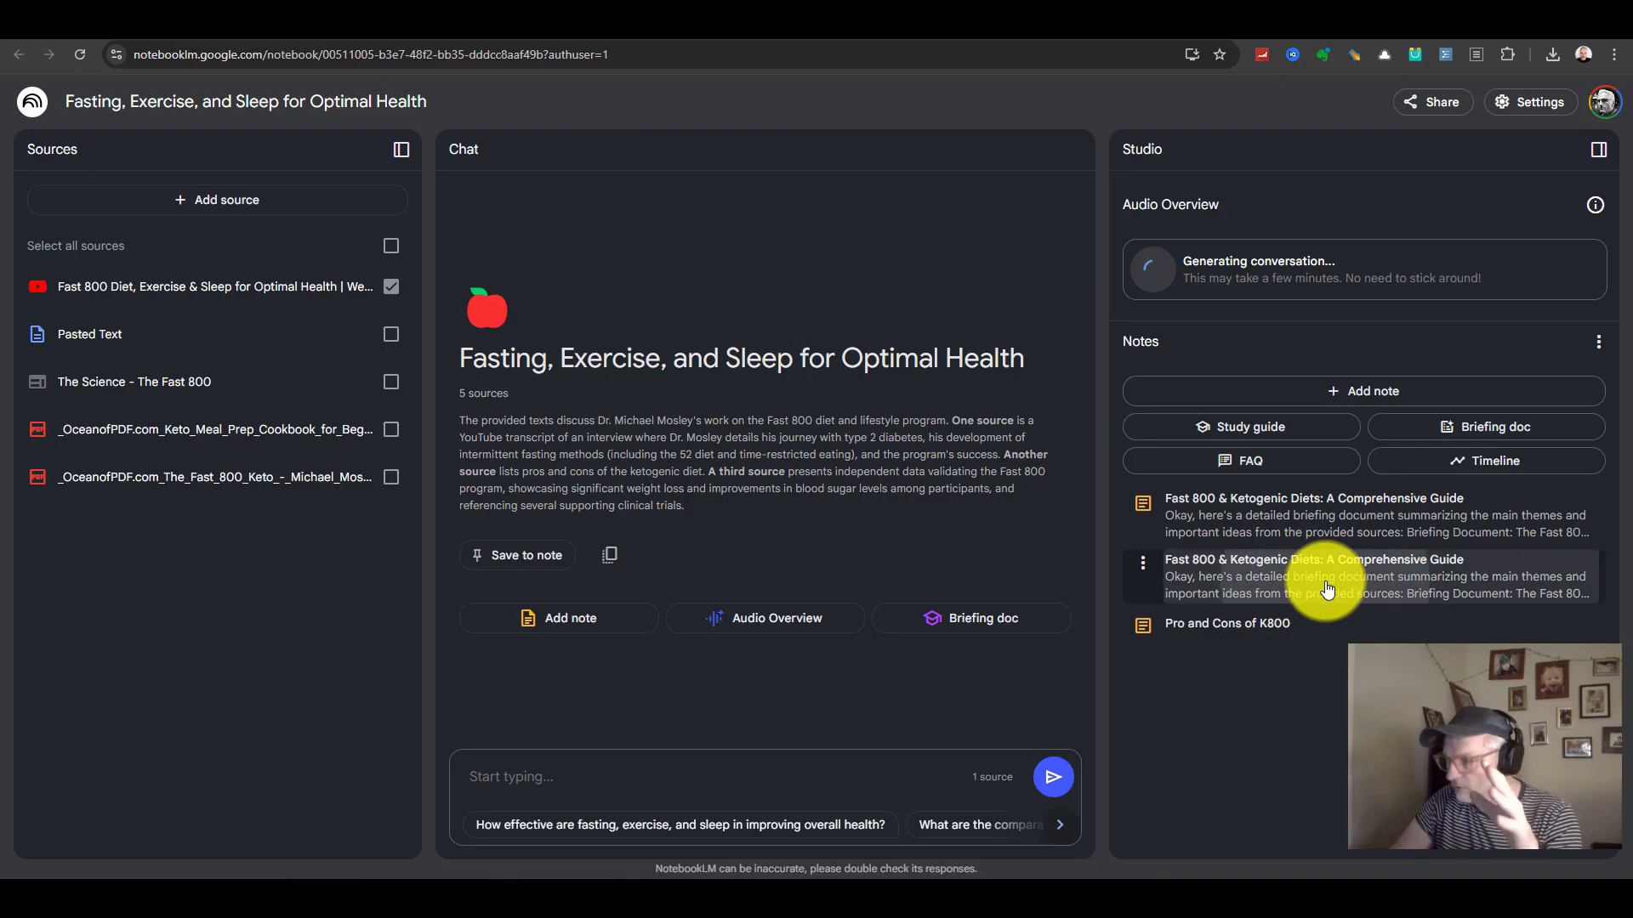
pyautogui.scroll(-5, 1220, 382)
pyautogui.scroll(-5, 1220, 374)
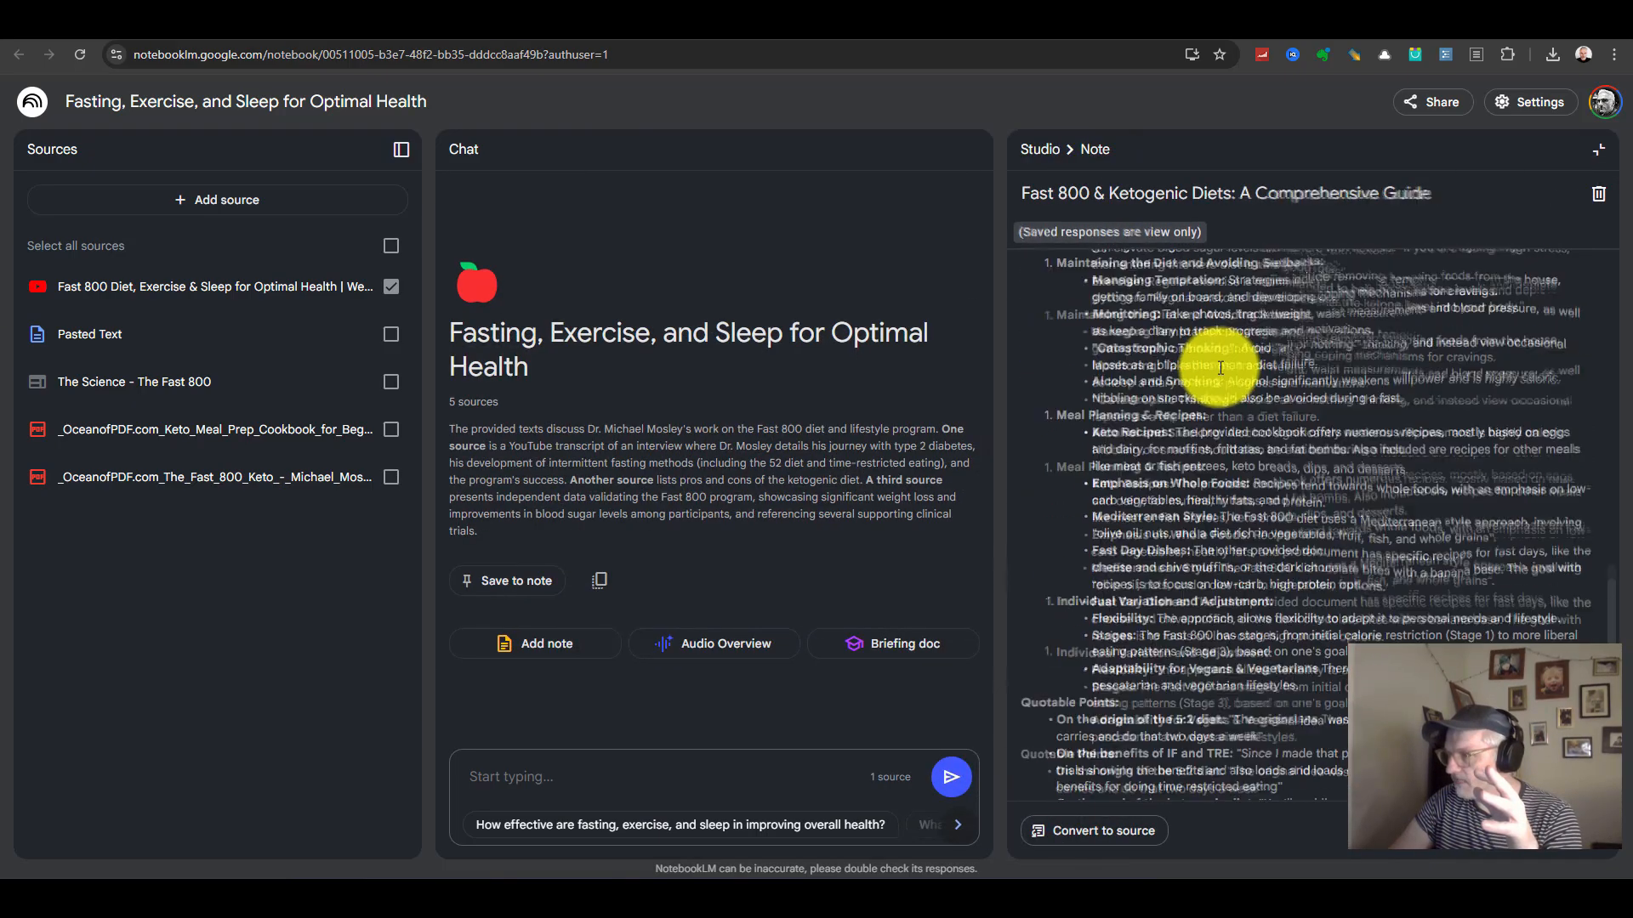
pyautogui.click(1598, 148)
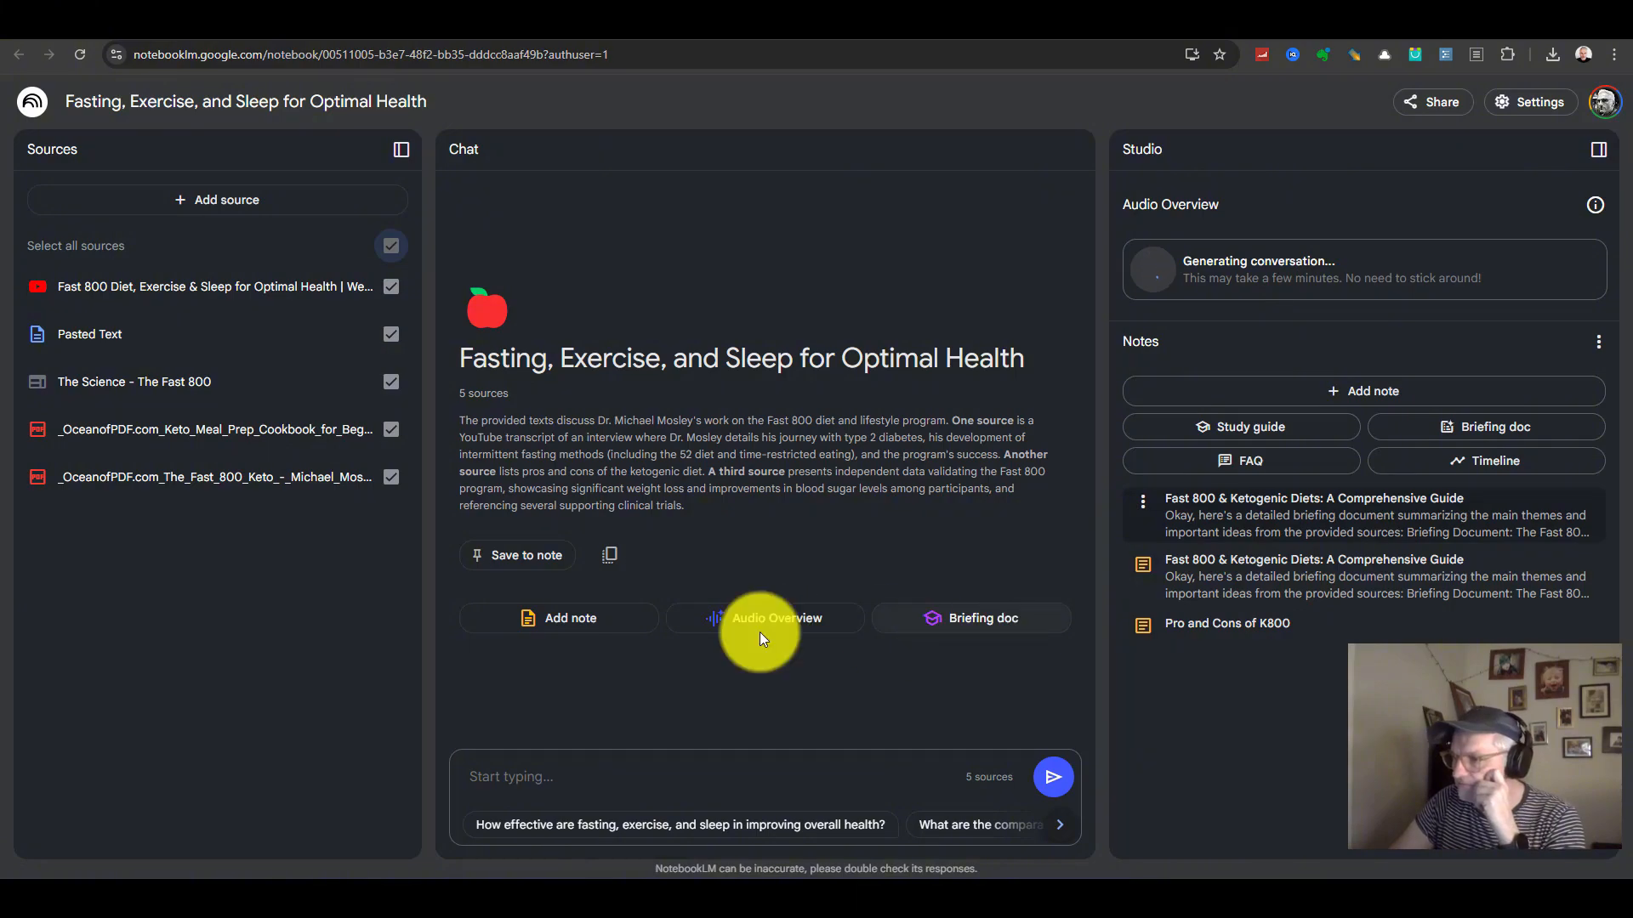
# Open the "Pro and Cons of K800" note and ask the chat "what are al the main pros of the keto 800?".
pyautogui.click(1276, 627)
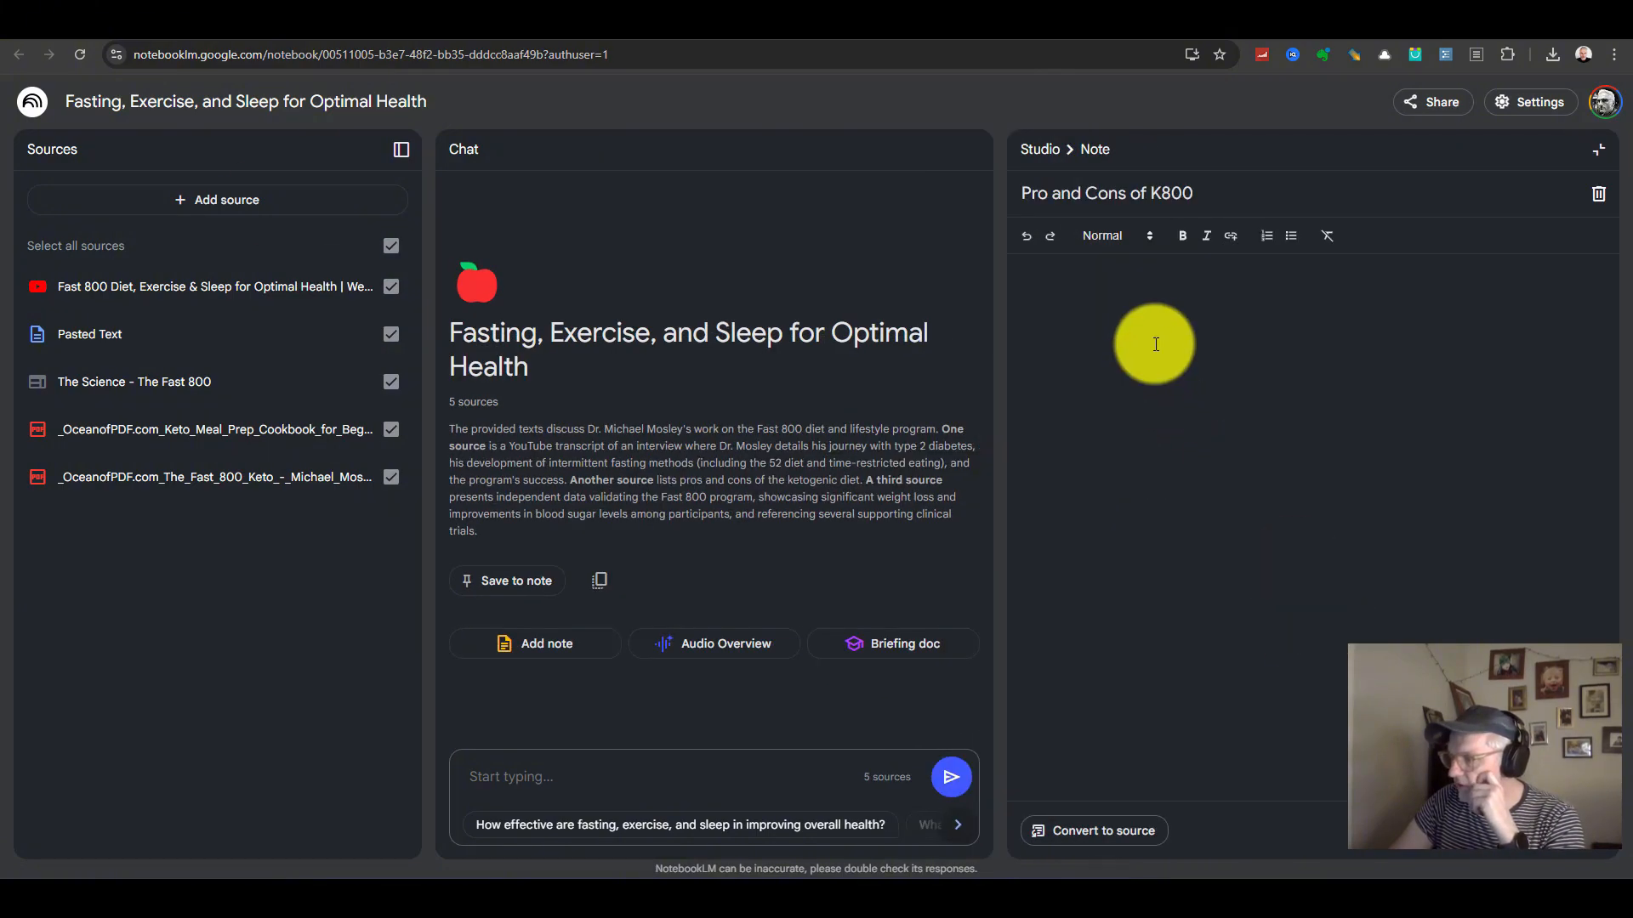
pyautogui.click(740, 769)
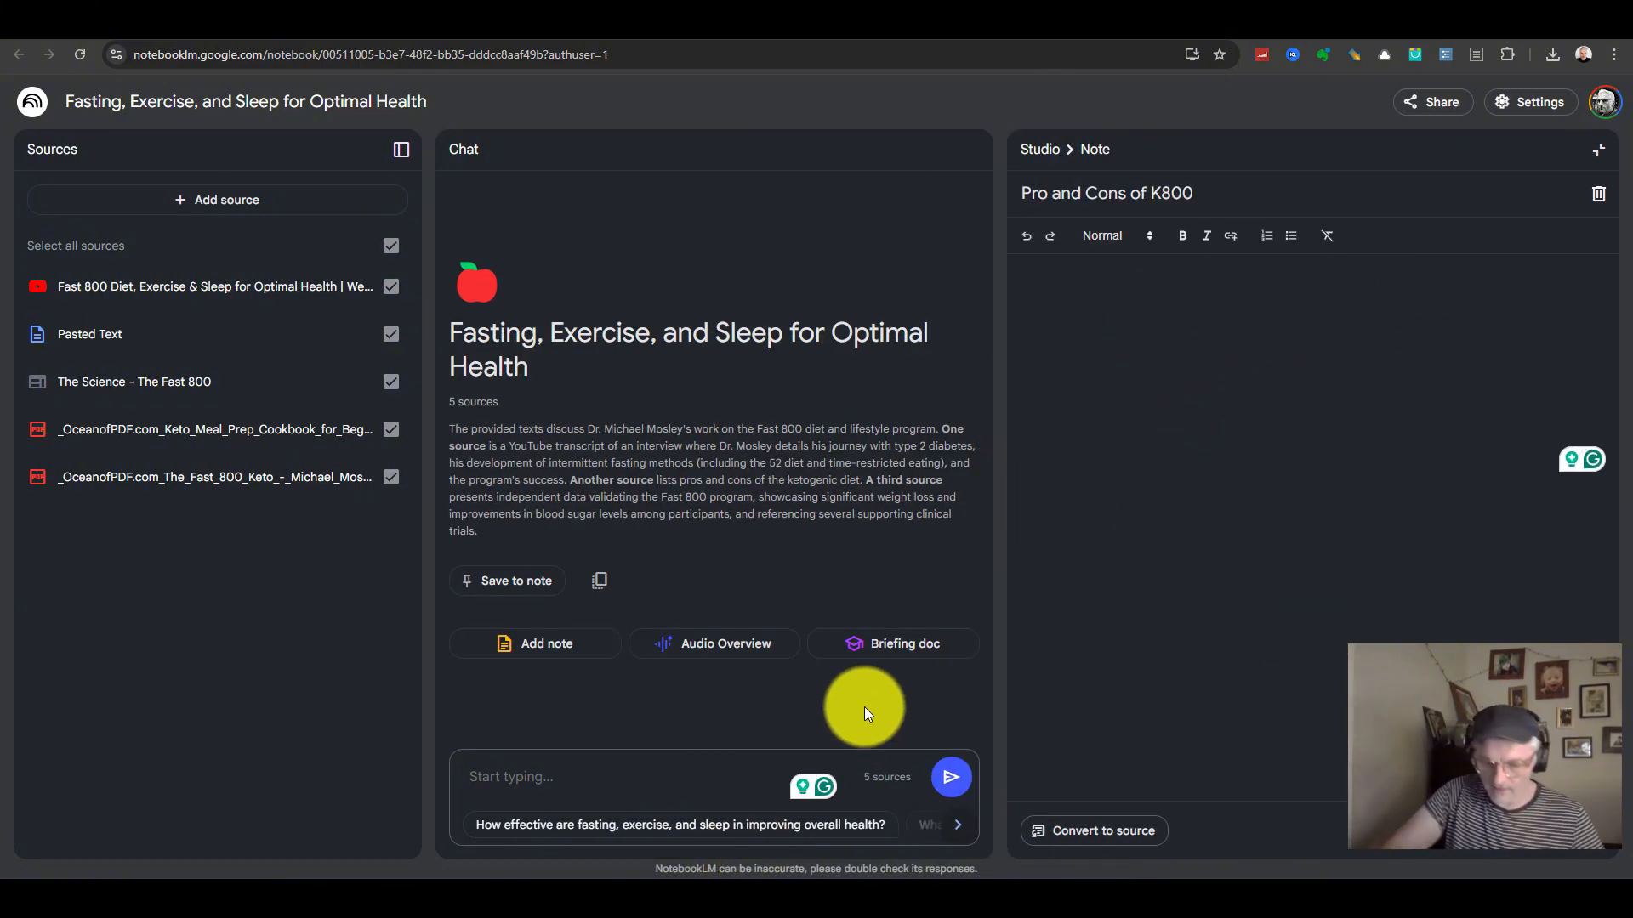
pyautogui.write('what are al')
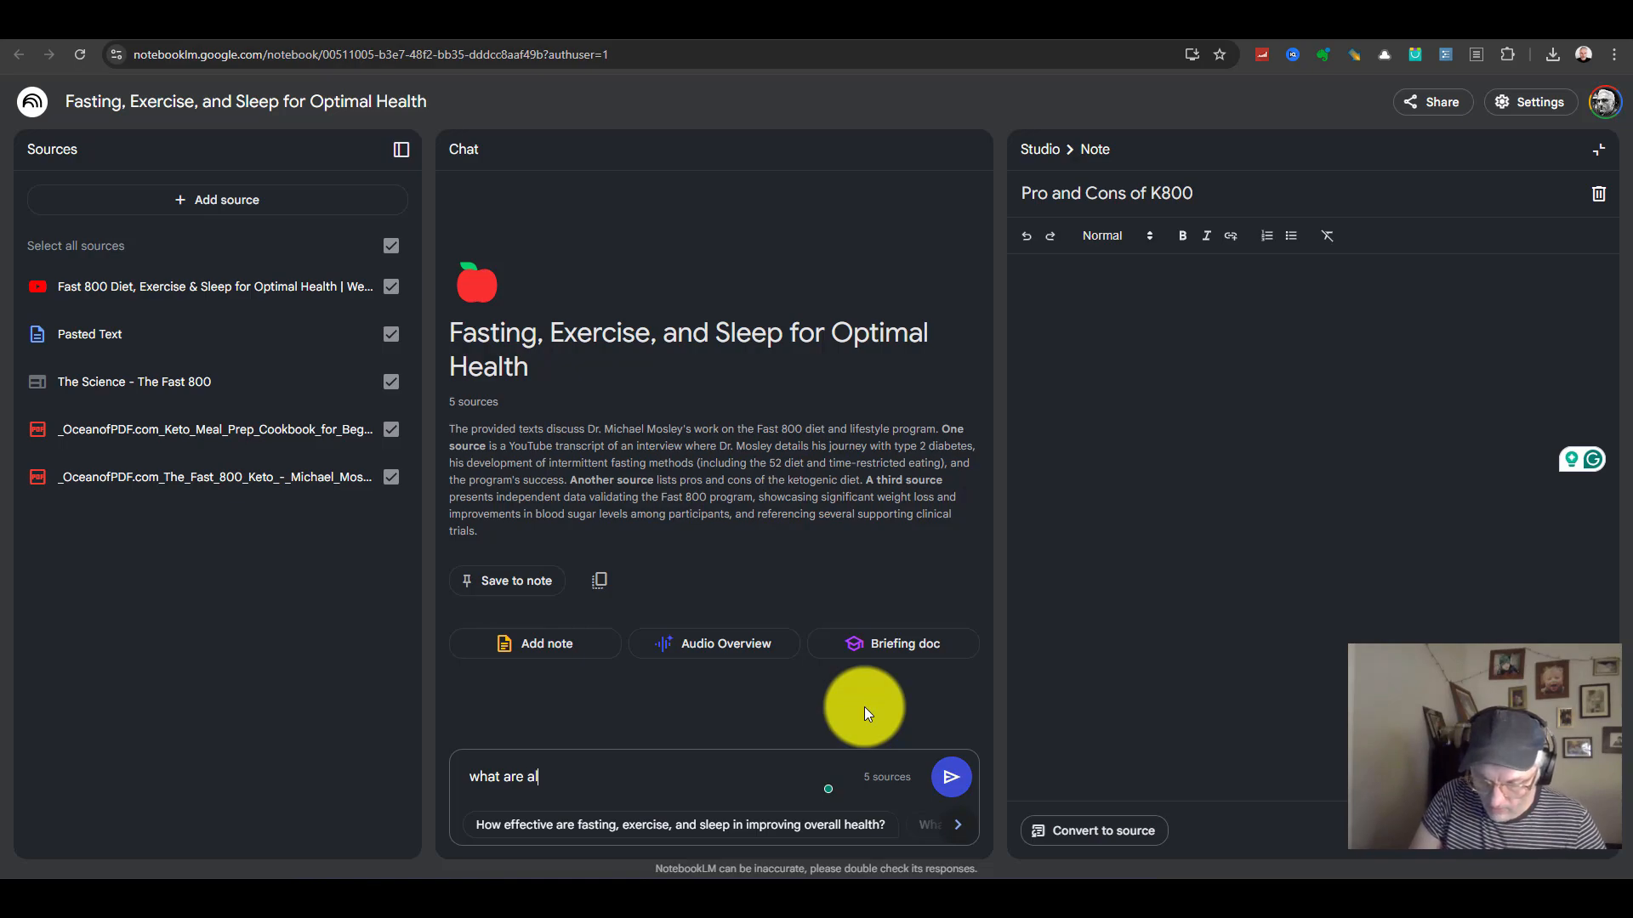
pyautogui.write(' the main')
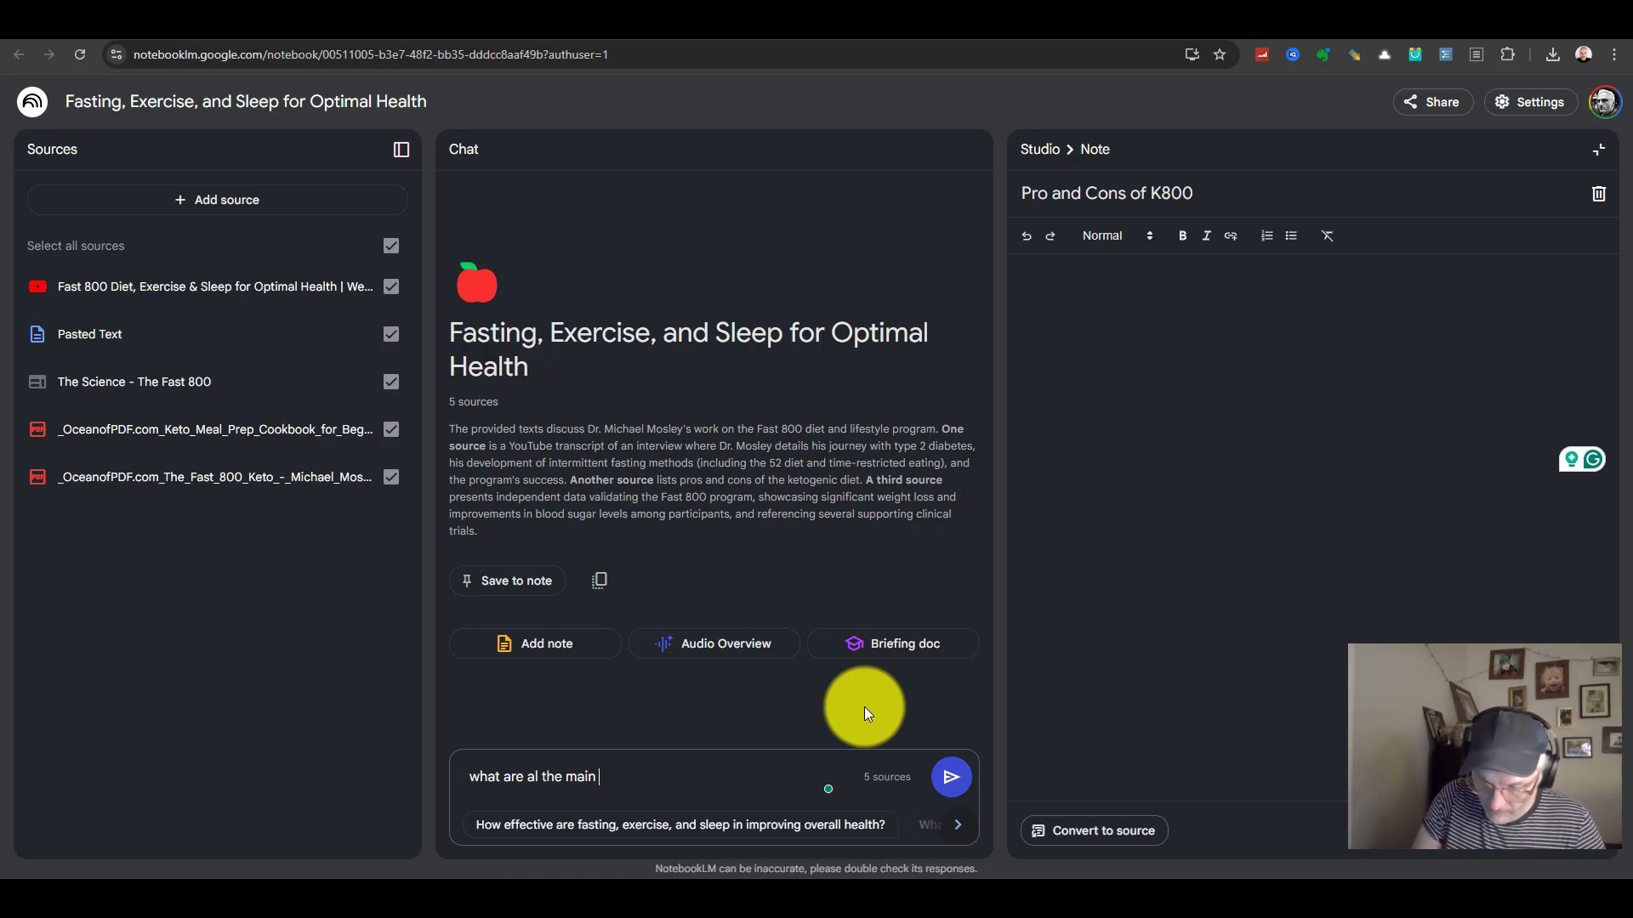
pyautogui.write(' pros of the keto 800')
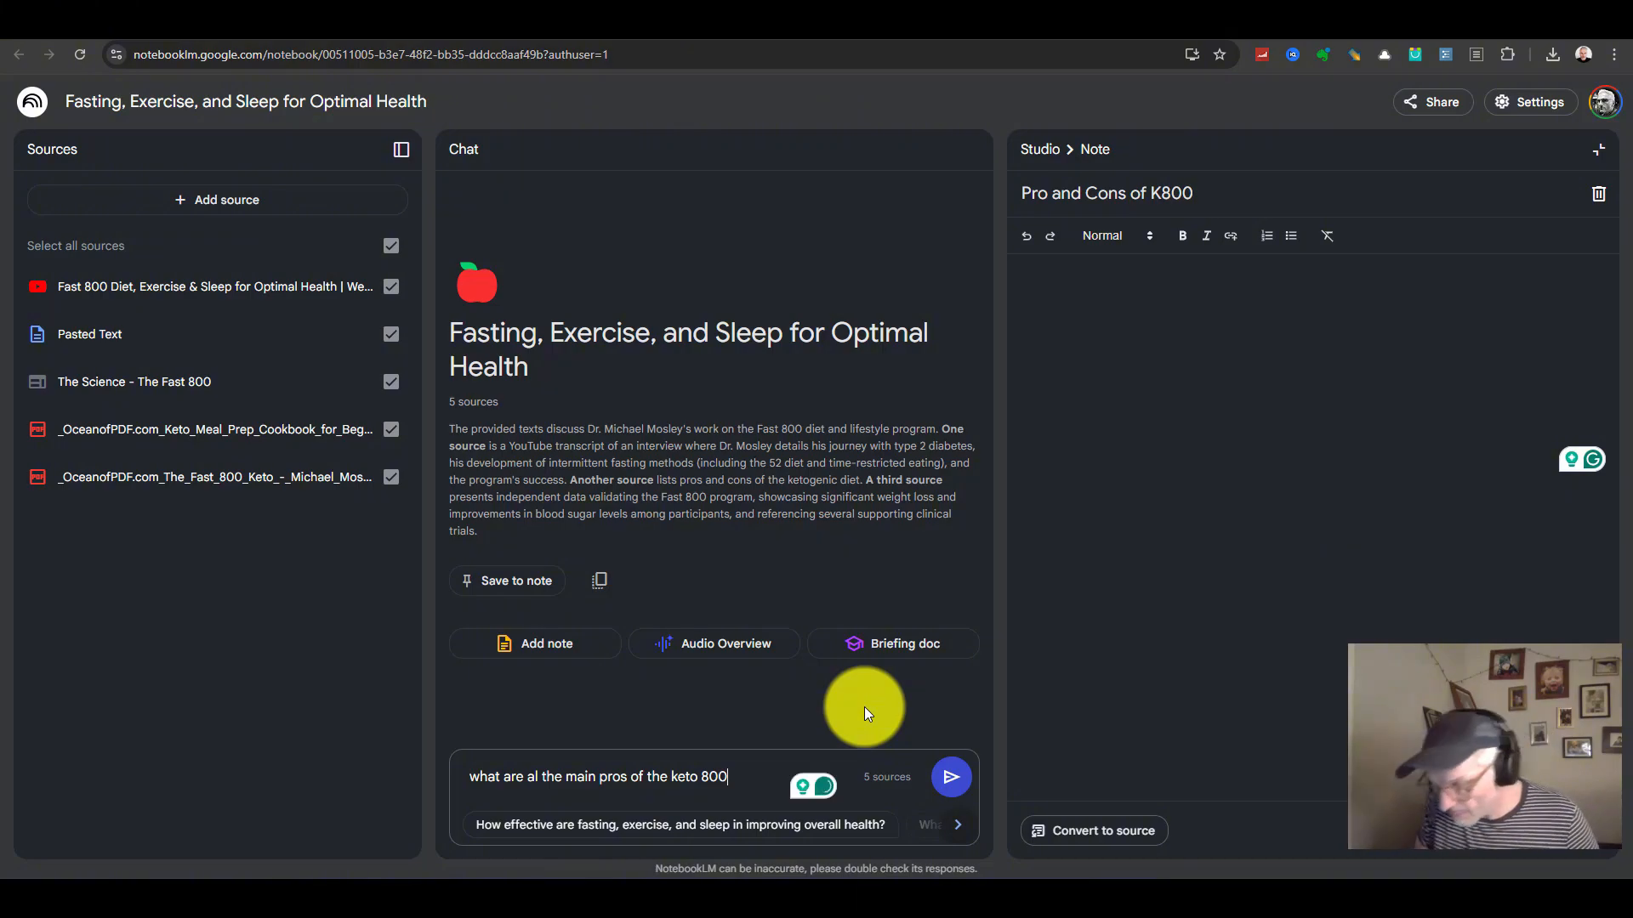
pyautogui.press('Return')
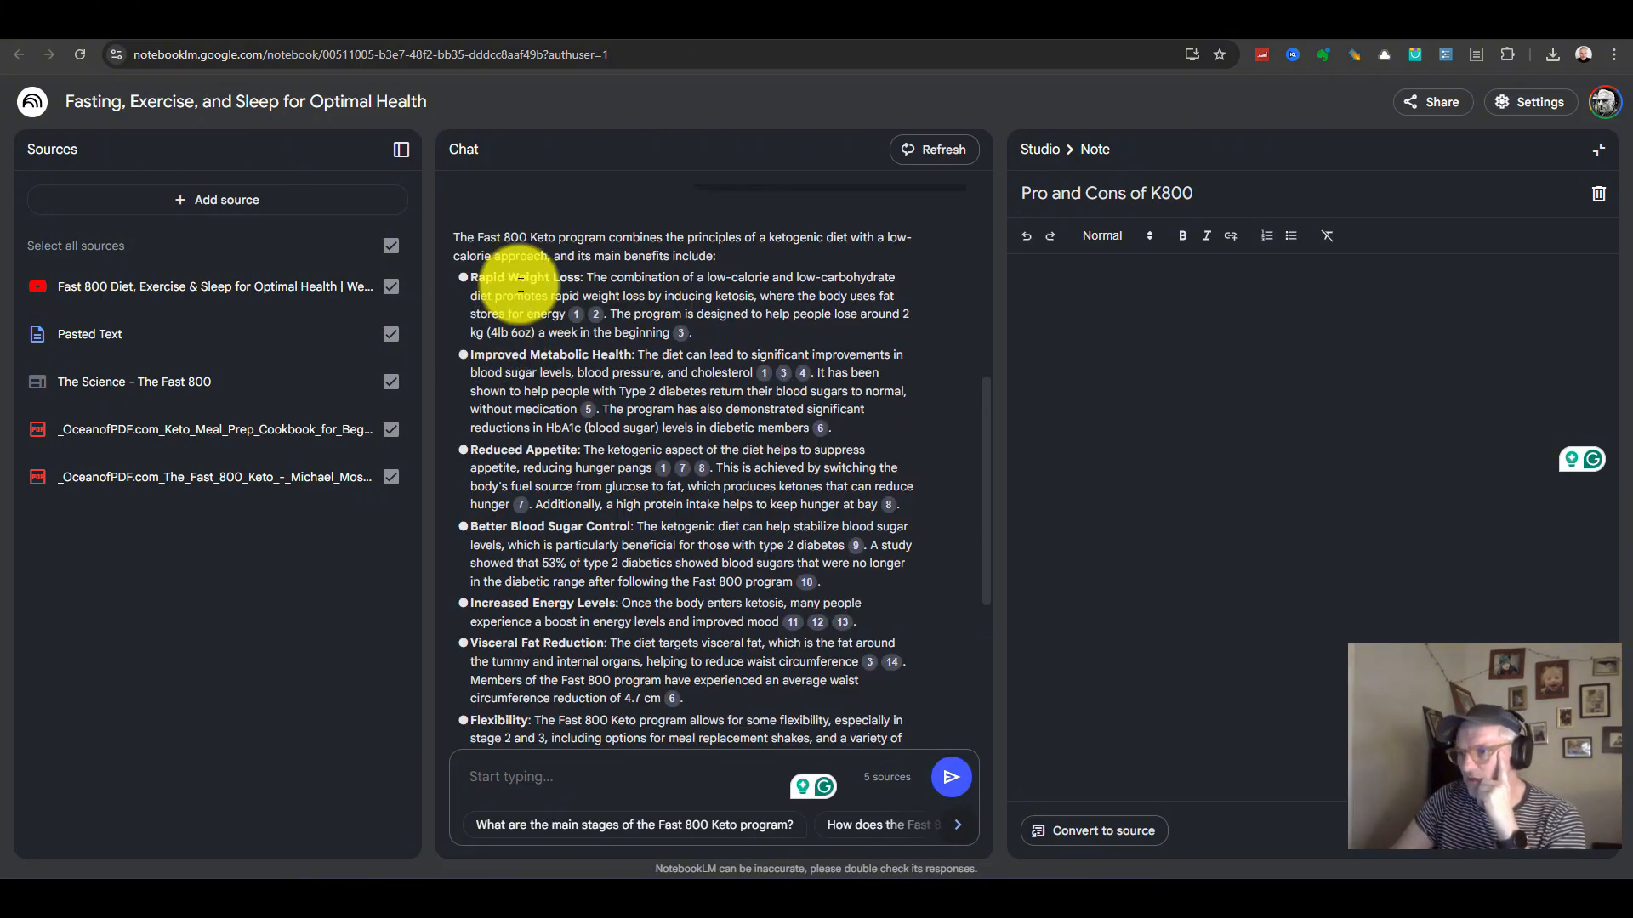
# Skim the chat answer, check citation 1 under Improved Metabolic Health in its source PDF, and return to the chat.
pyautogui.scroll(-4, 595, 374)
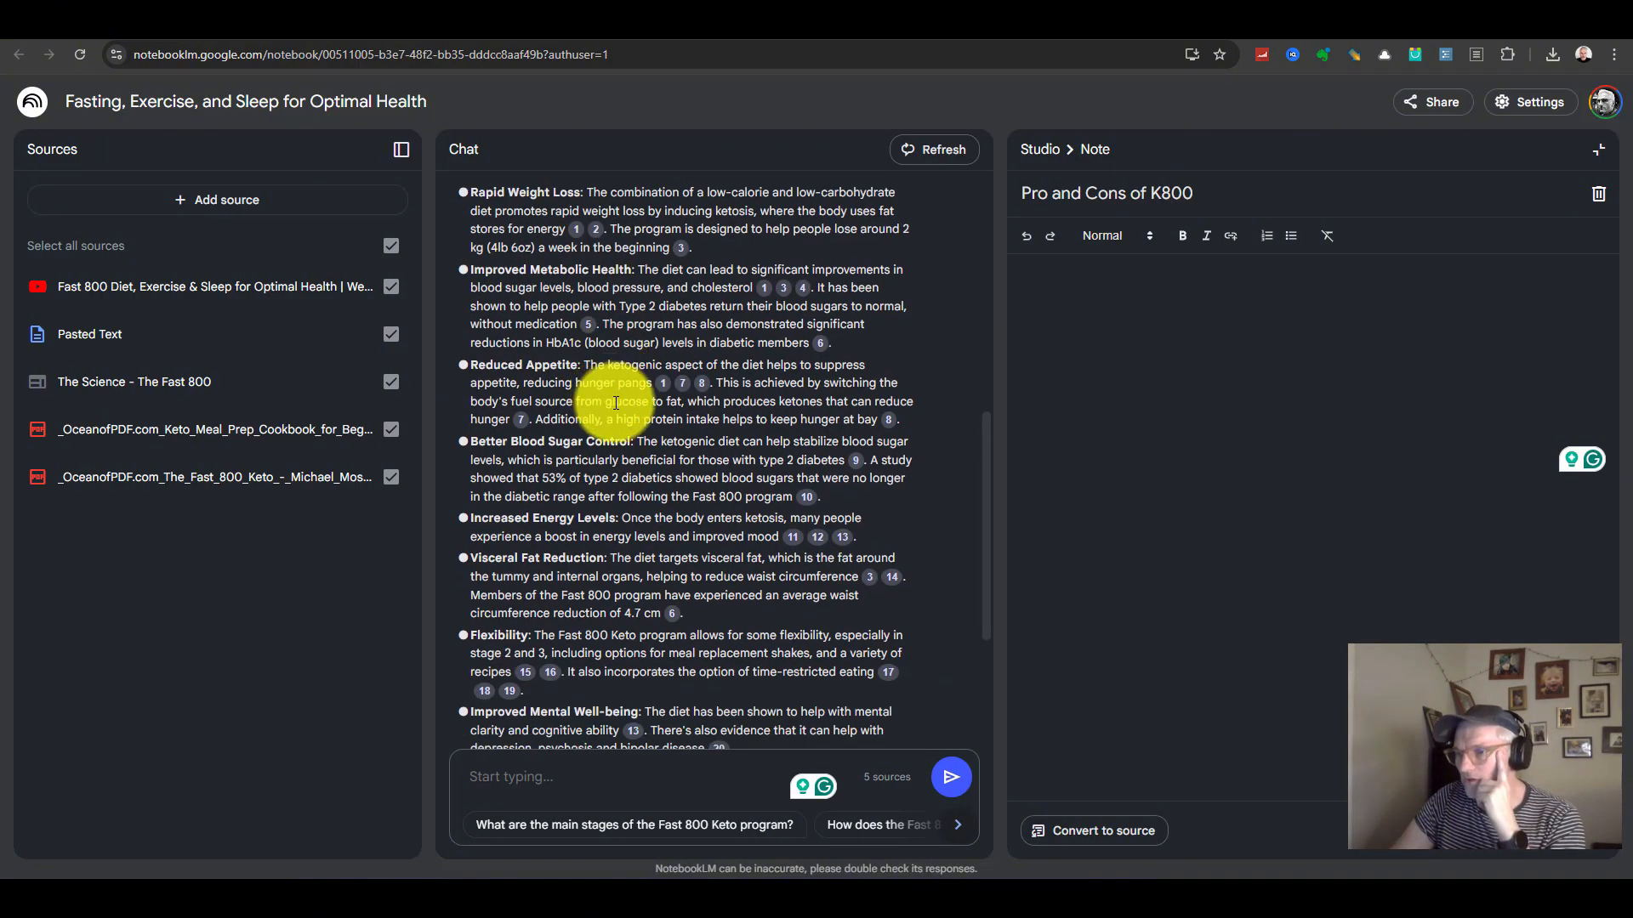
pyautogui.scroll(5, 622, 414)
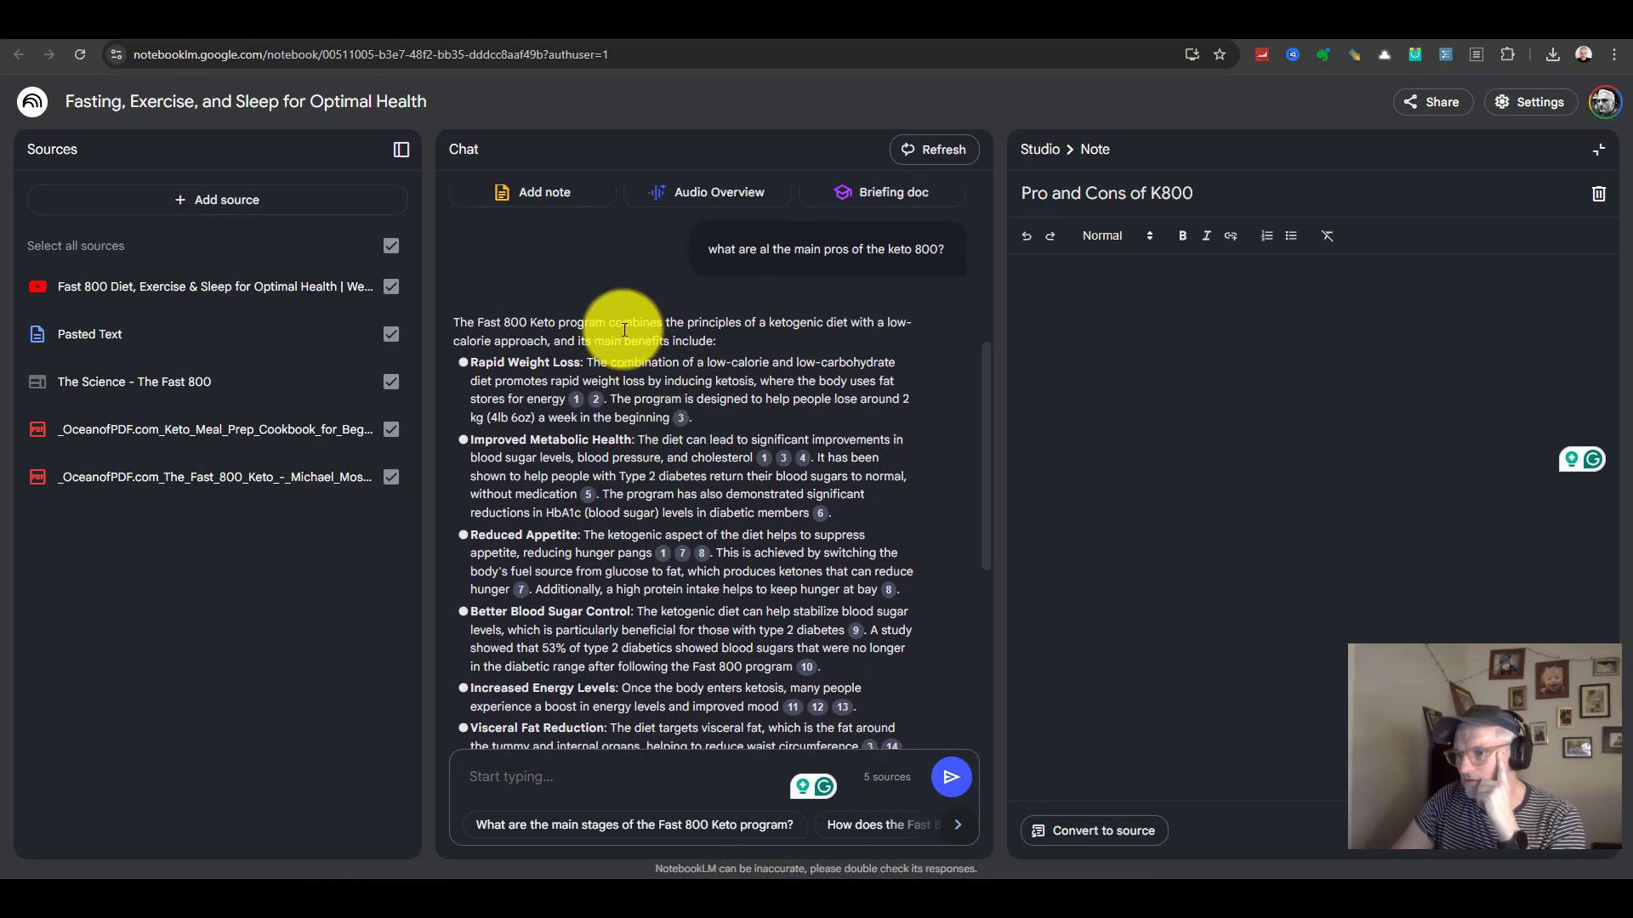
pyautogui.moveTo(578, 407)
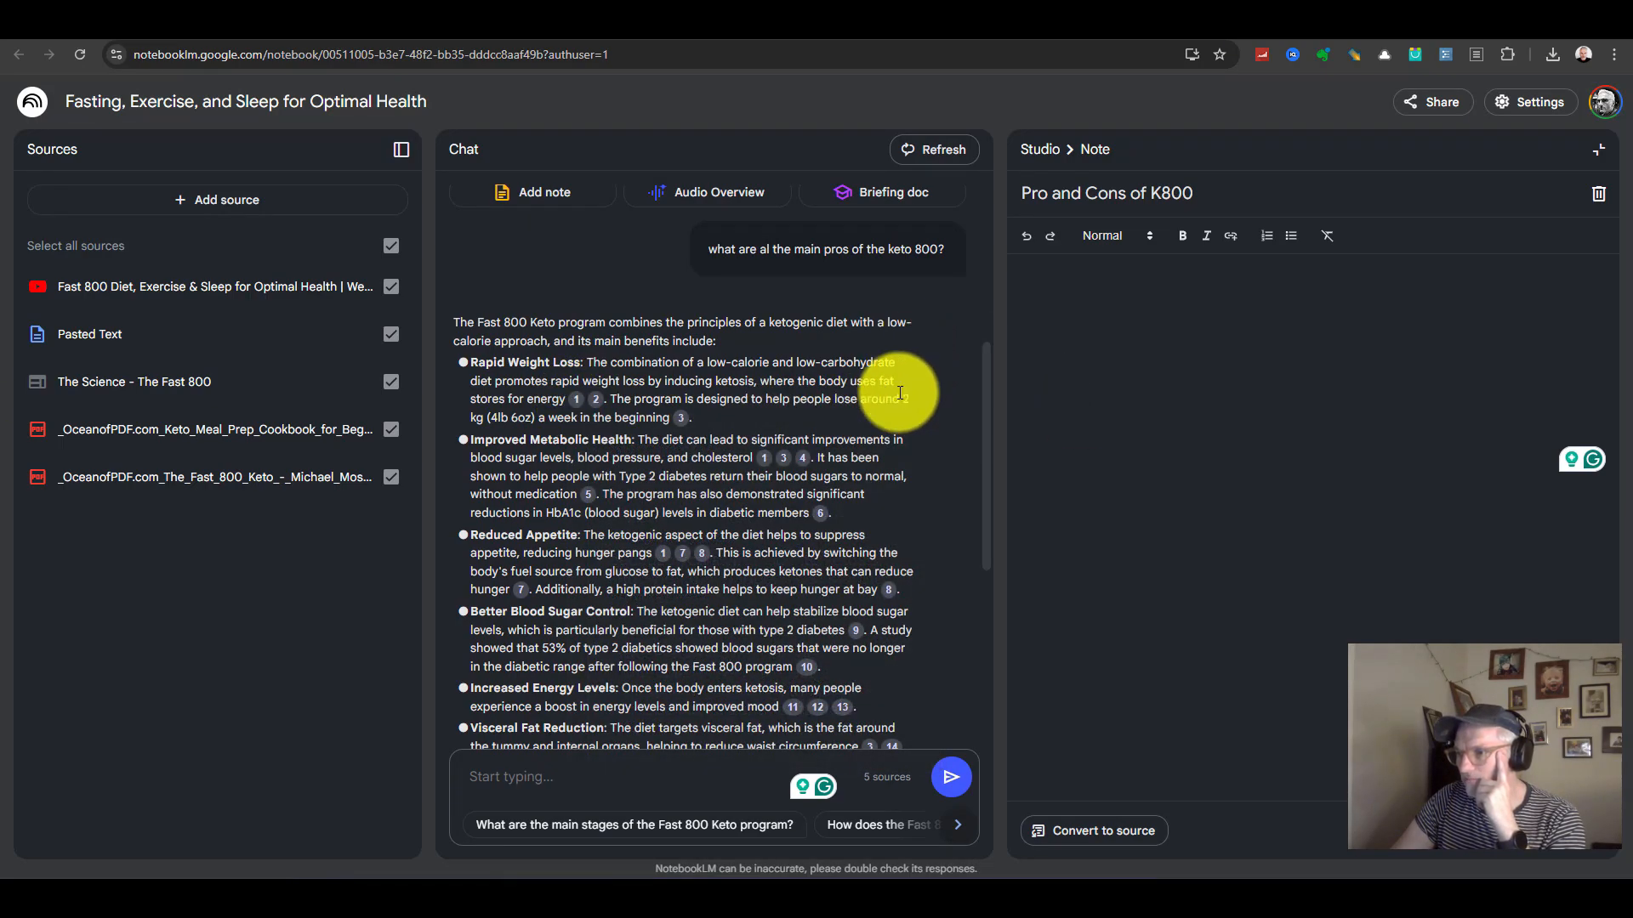
pyautogui.click(763, 455)
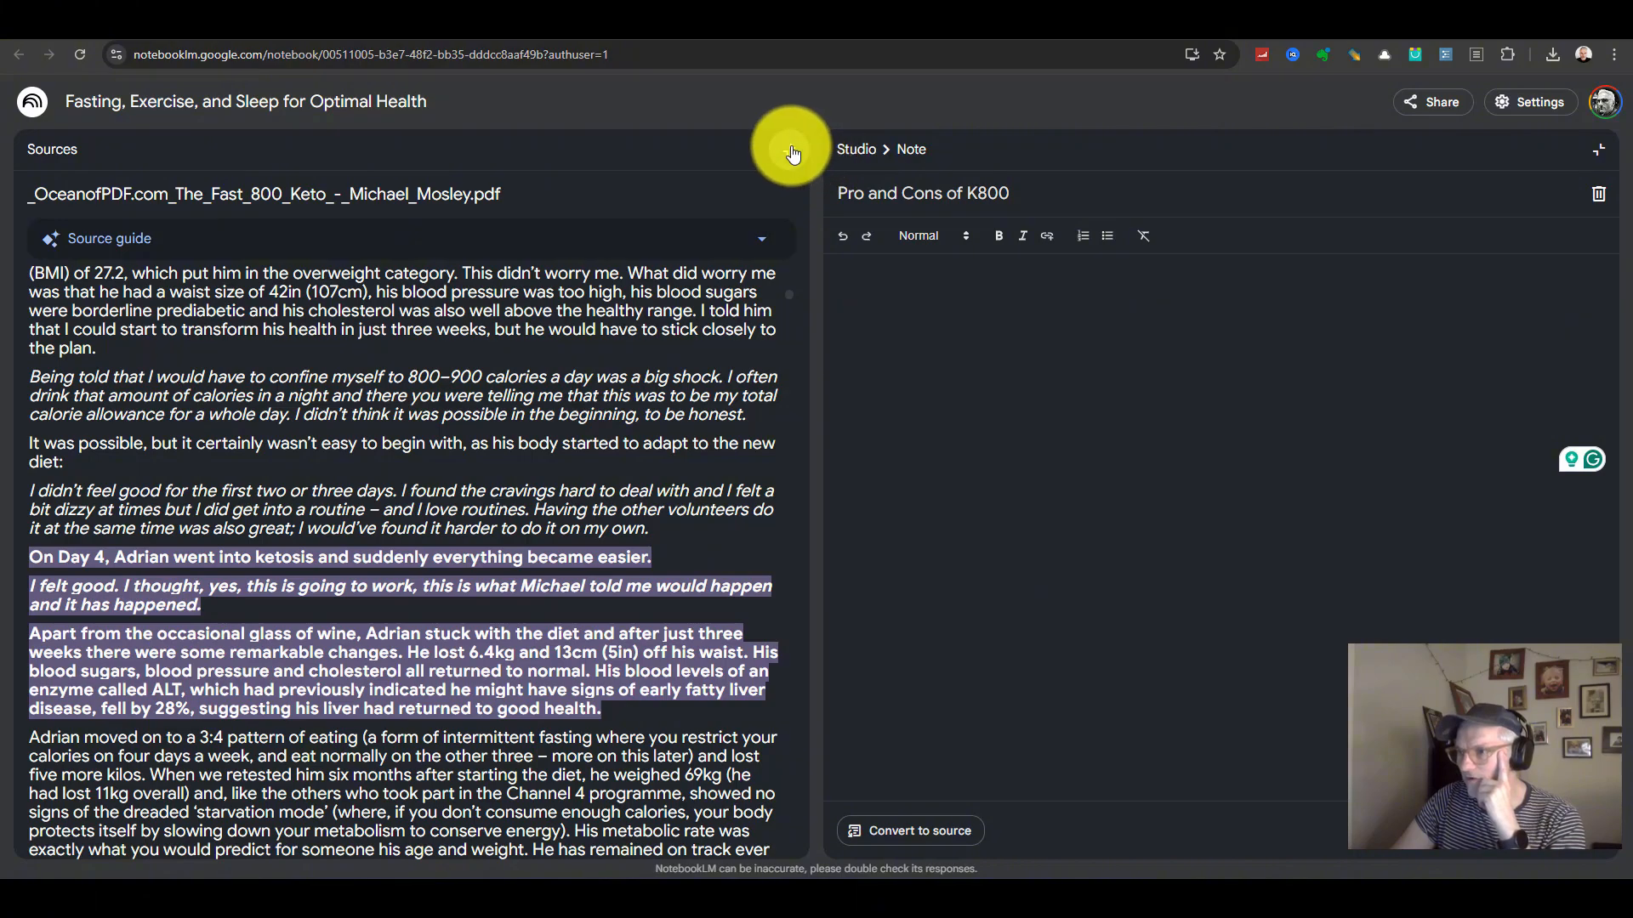
pyautogui.click(791, 153)
# Copy the chat answer about the pros and paste it as plain text into the "Pro and Cons of K800" note.
pyautogui.scroll(-6, 747, 674)
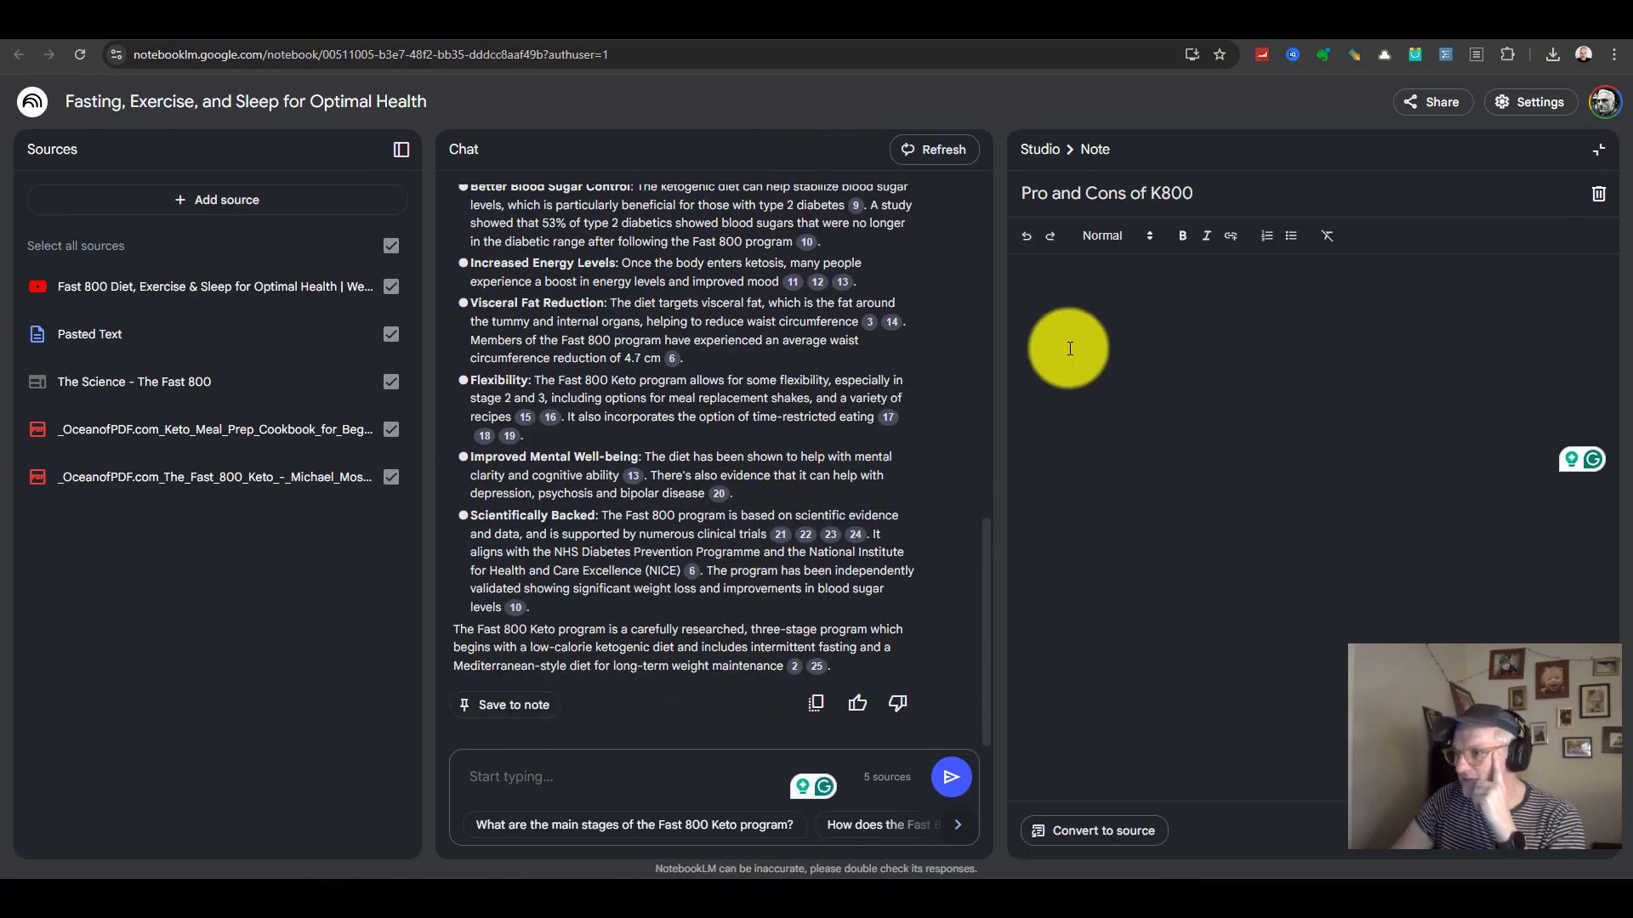
pyautogui.click(816, 702)
pyautogui.click(1154, 316)
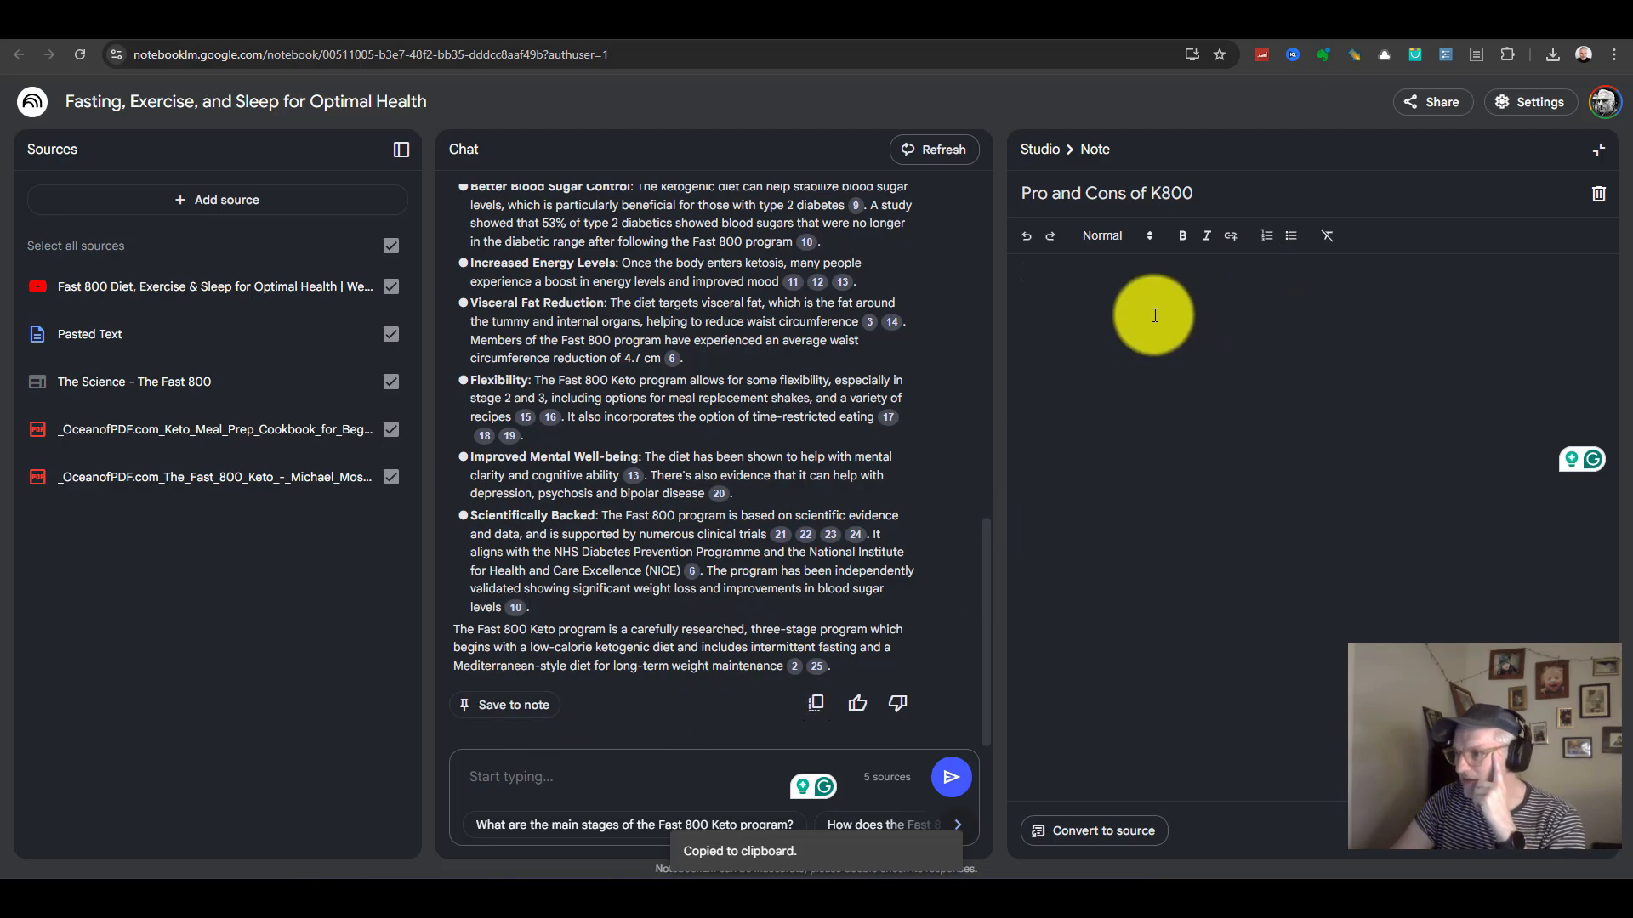
pyautogui.rightClick(1144, 312)
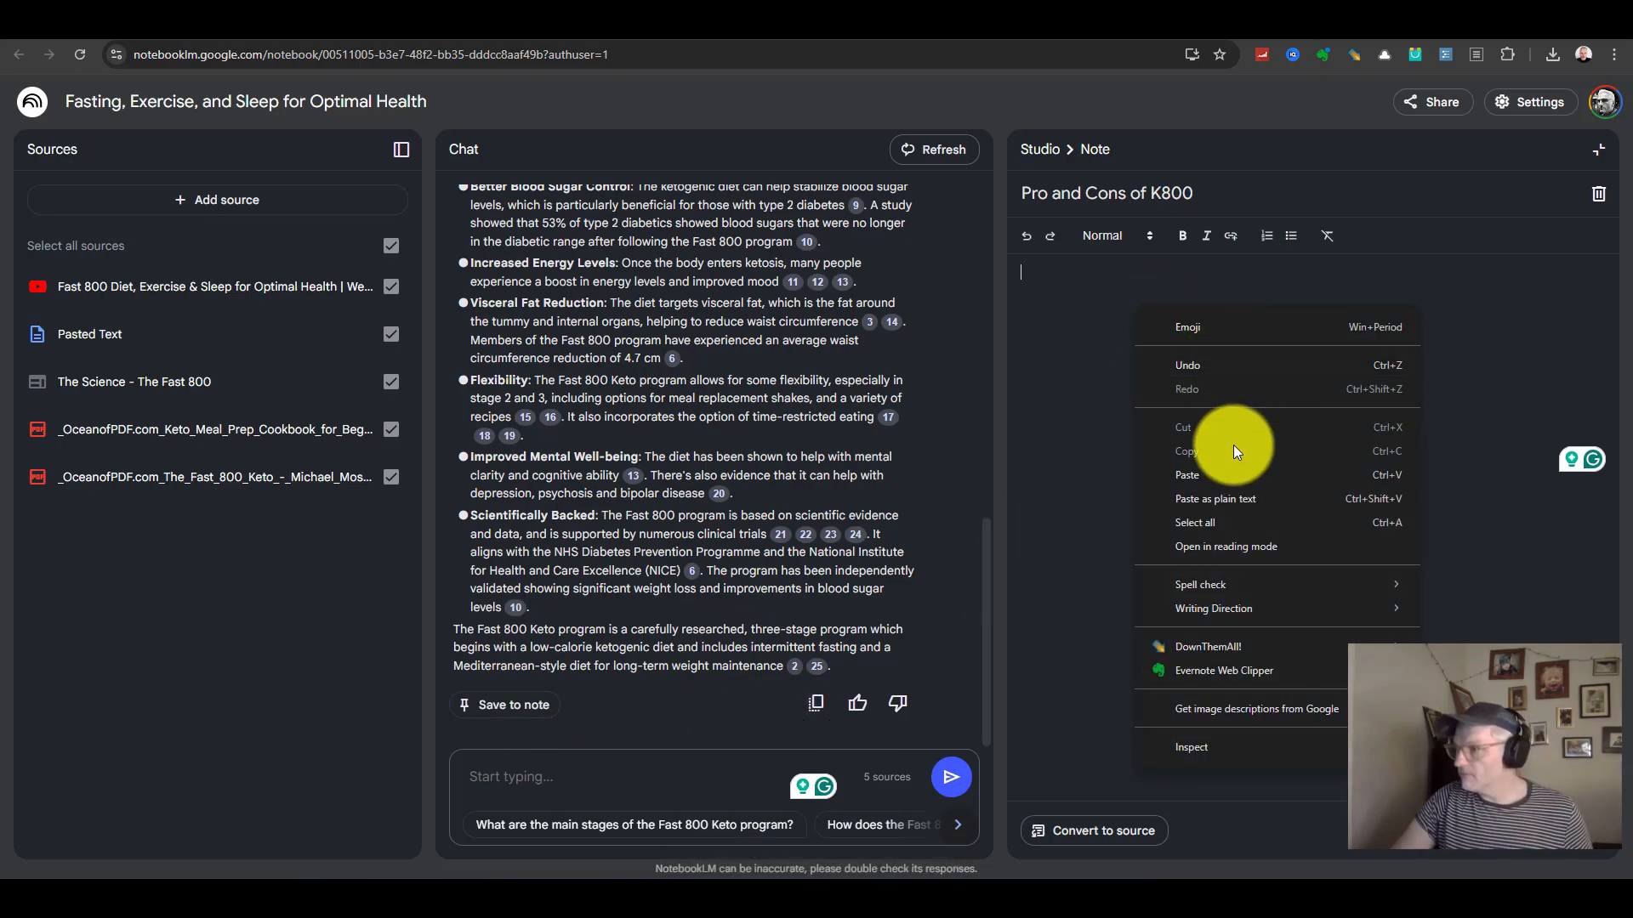
pyautogui.click(1267, 497)
pyautogui.scroll(-1, 1296, 401)
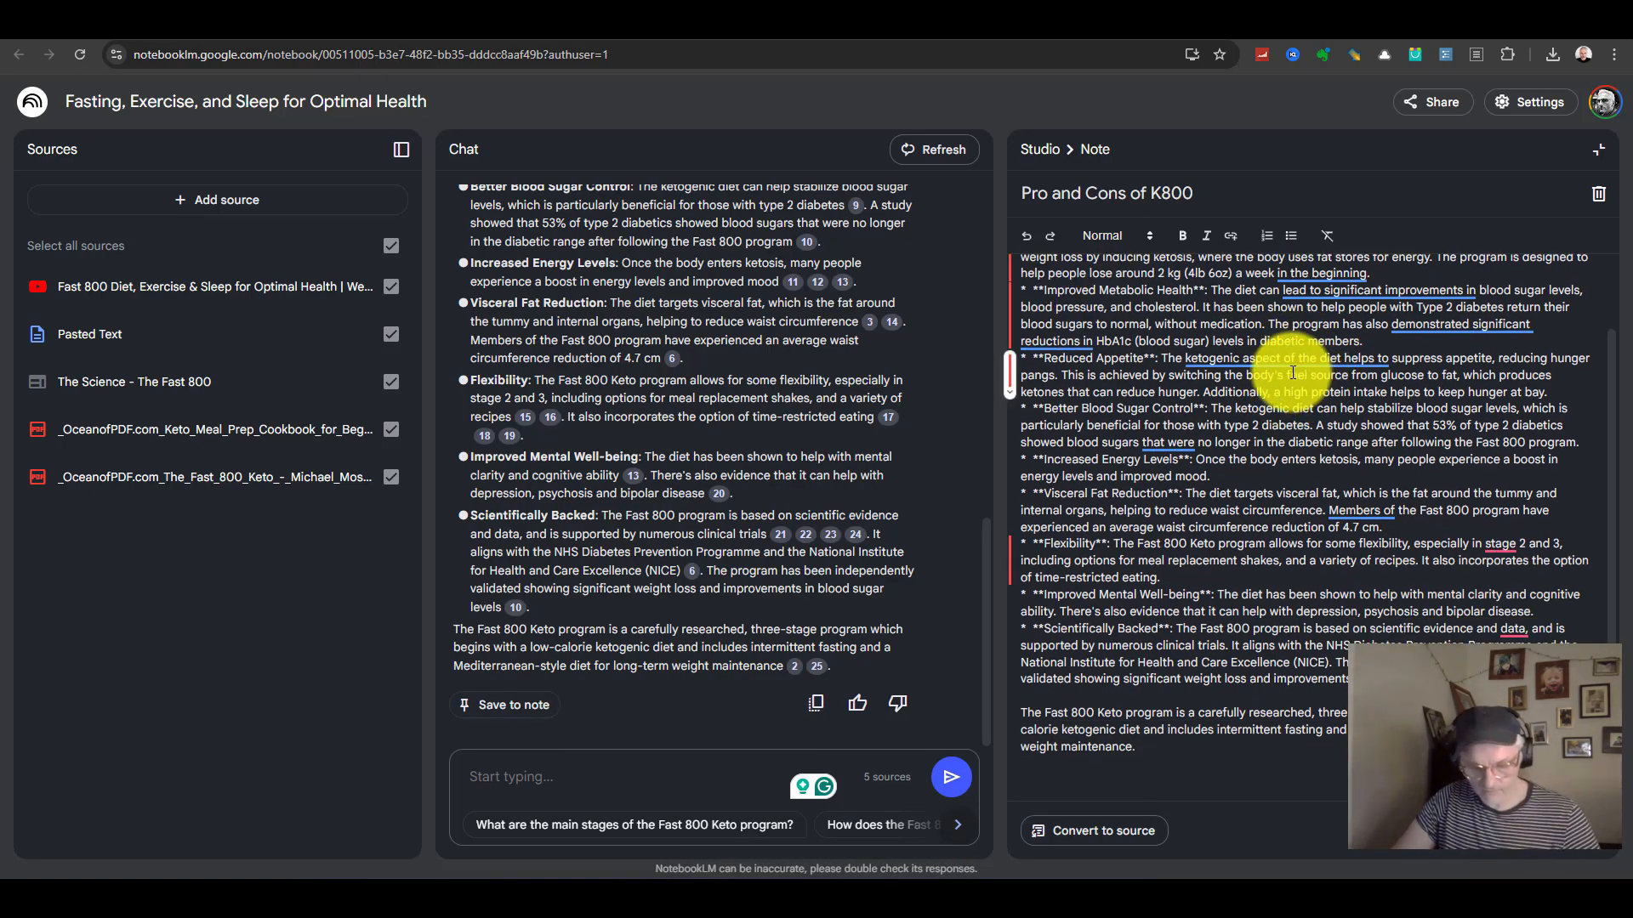
# Save the chat answer about the pros as a new note, read it through and return to the notes list.
pyautogui.click(508, 715)
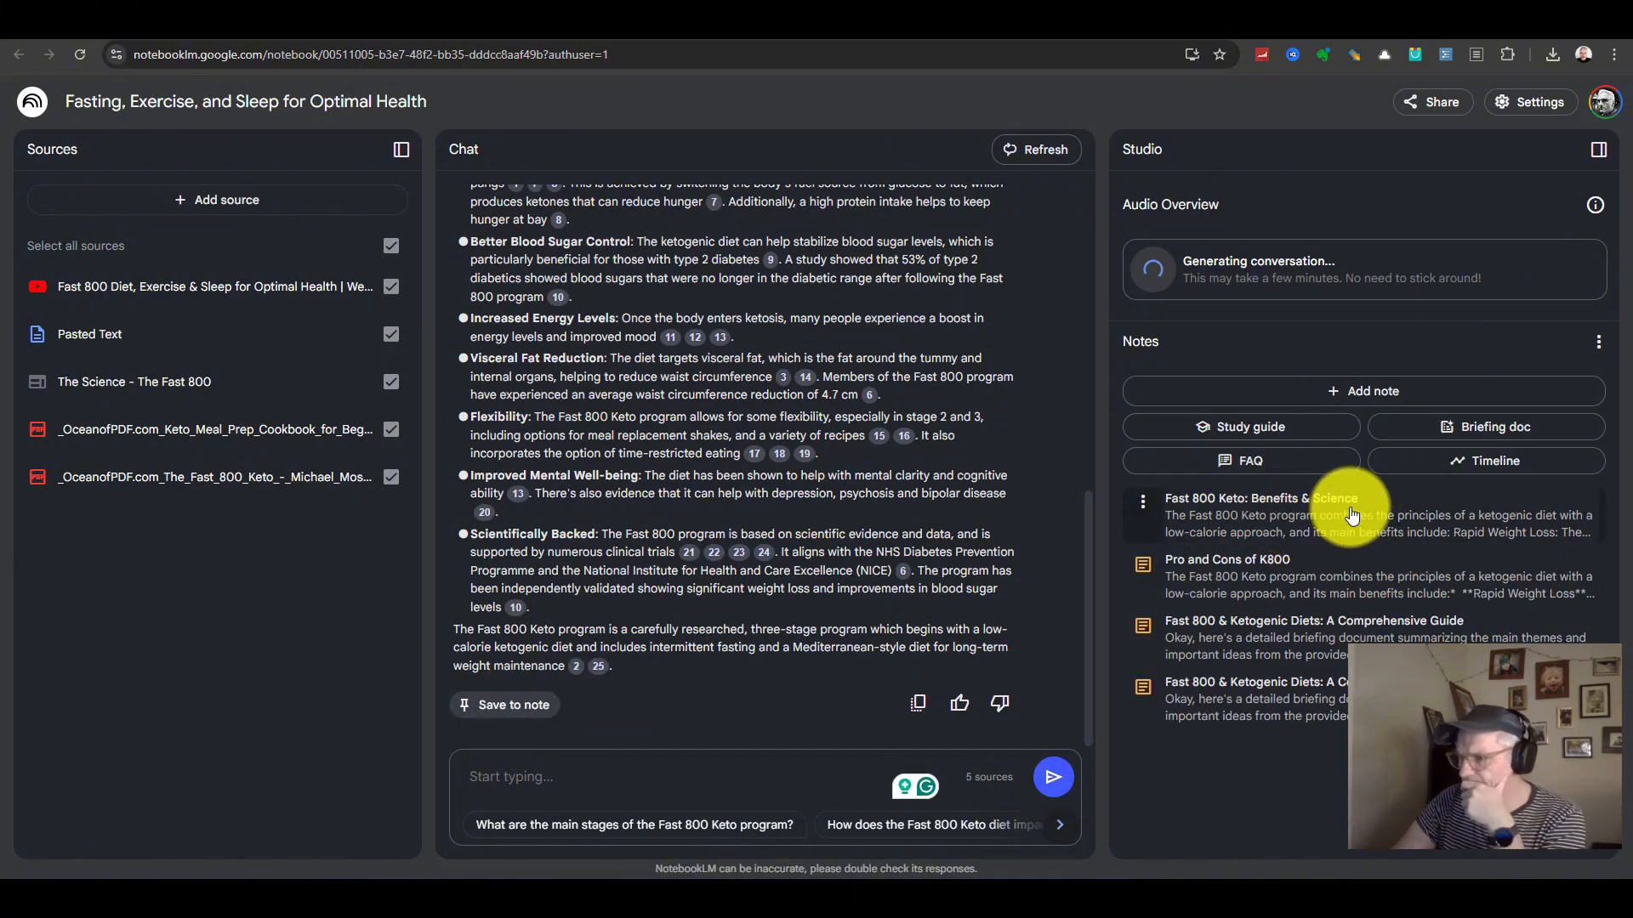
pyautogui.click(1352, 516)
pyautogui.scroll(-5, 1356, 412)
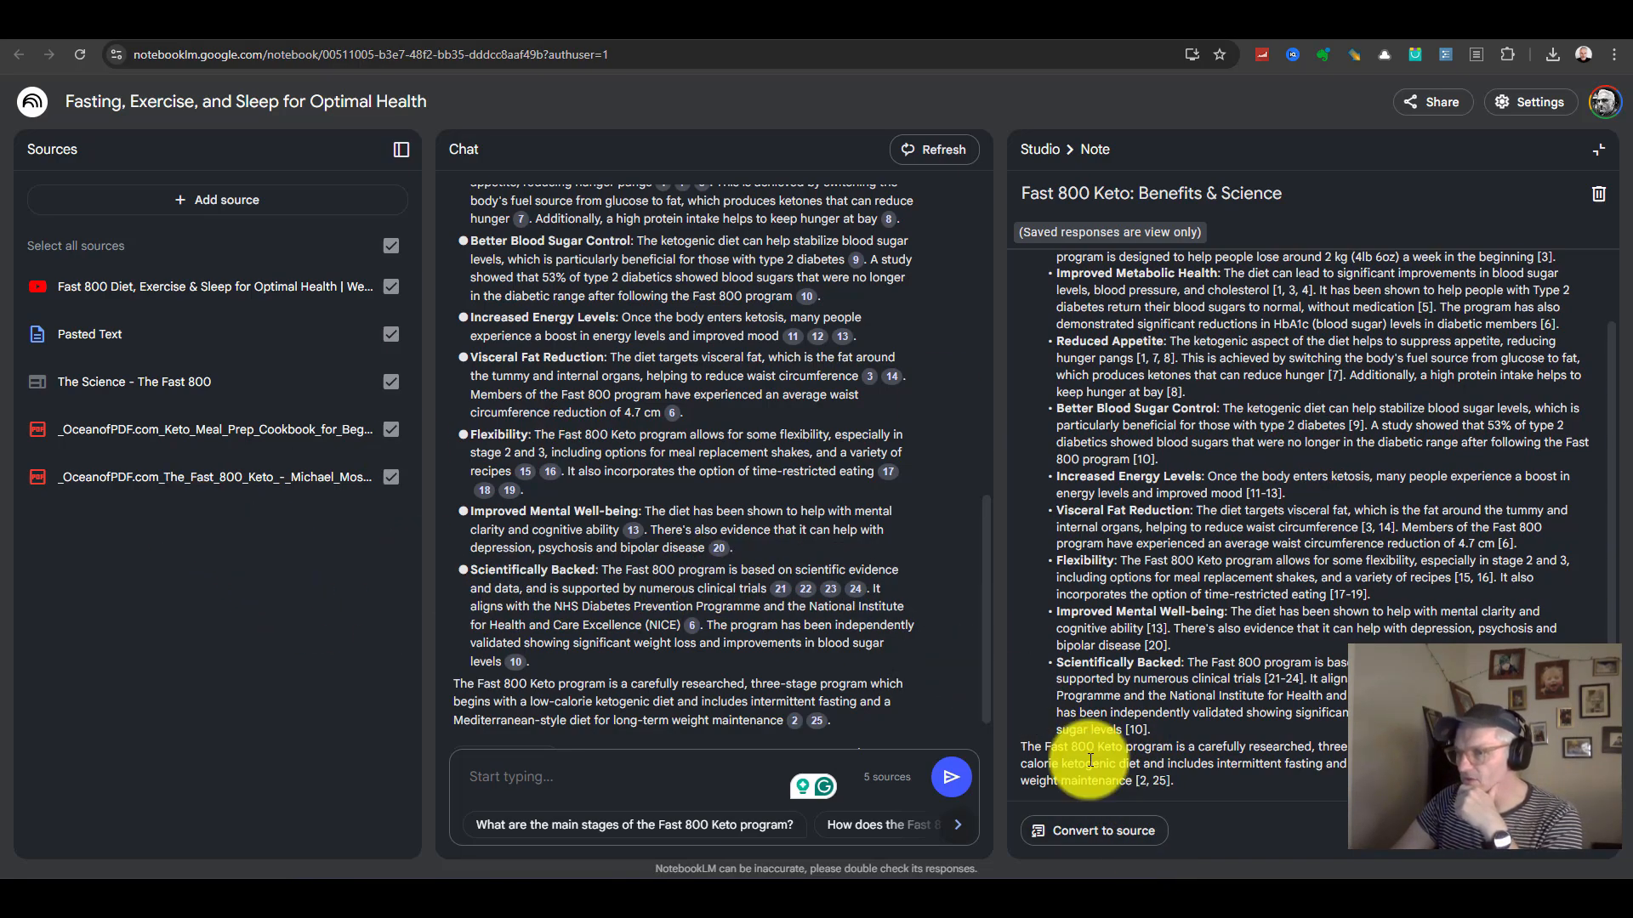
pyautogui.click(1598, 149)
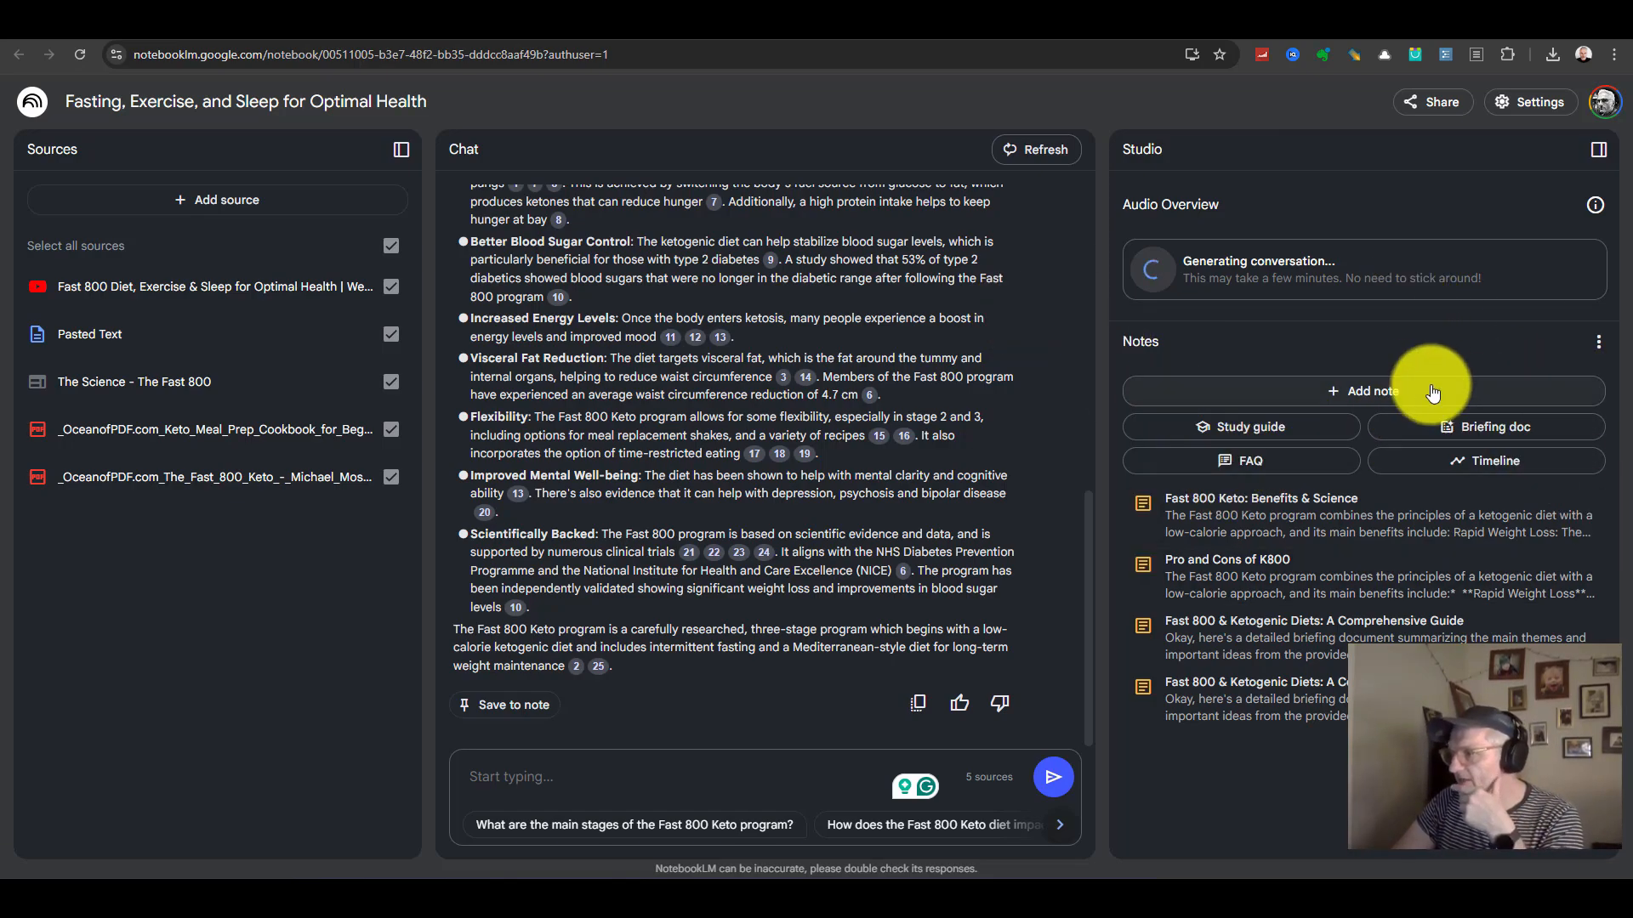
# Review the chat answers on the benefits and drawbacks of the Fast 800 Keto program.
pyautogui.scroll(10, 792, 310)
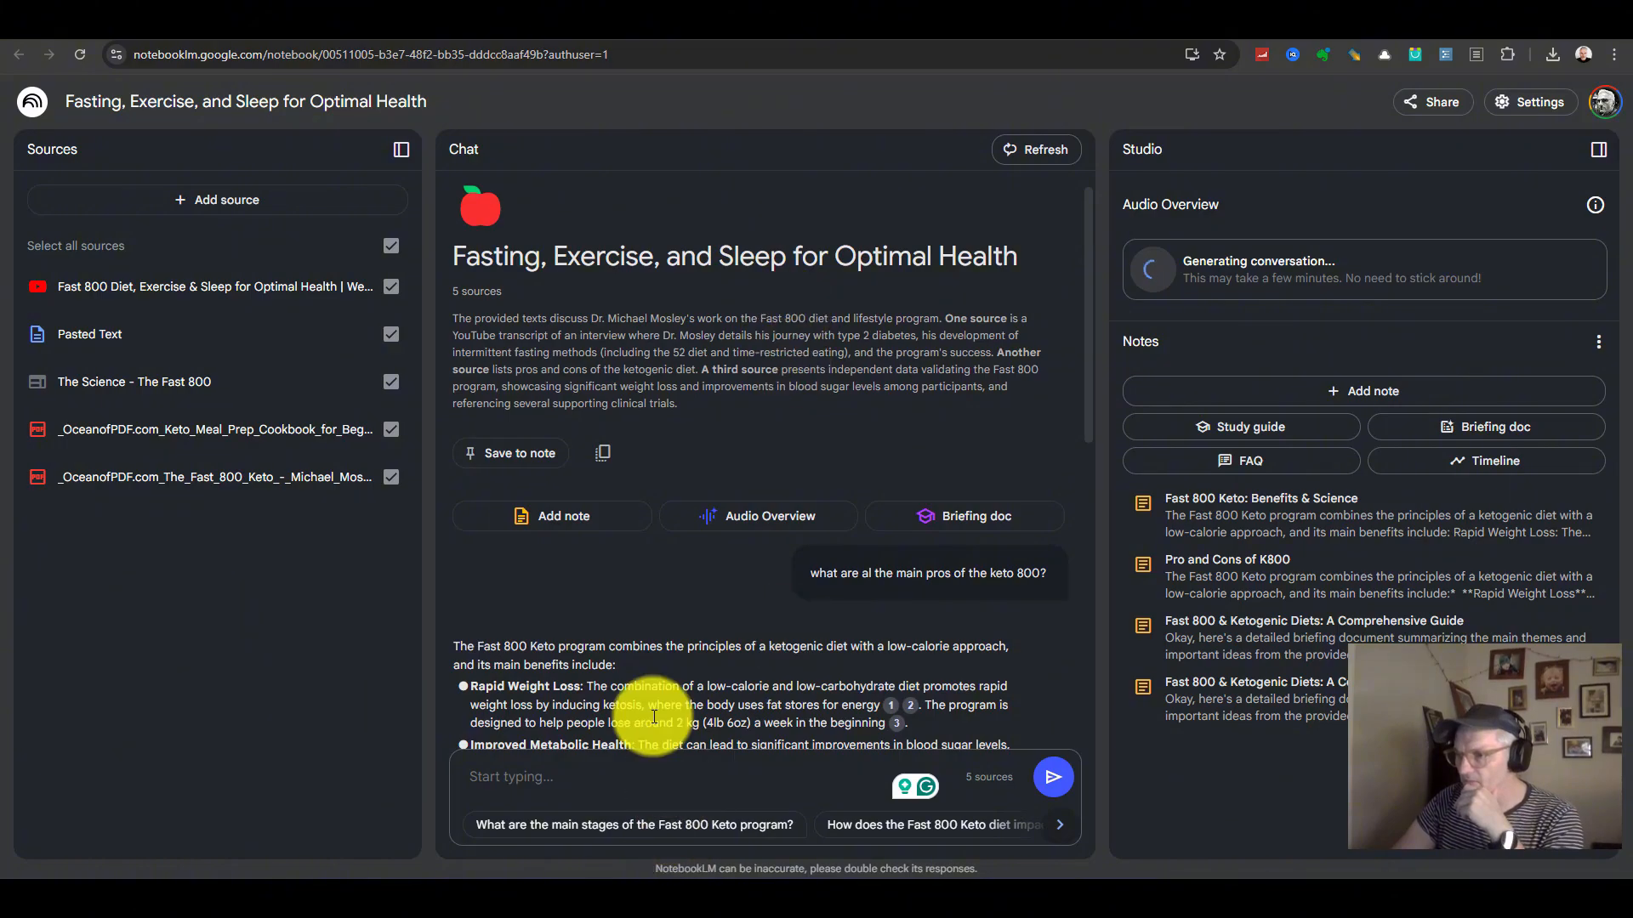
pyautogui.scroll(-15, 650, 718)
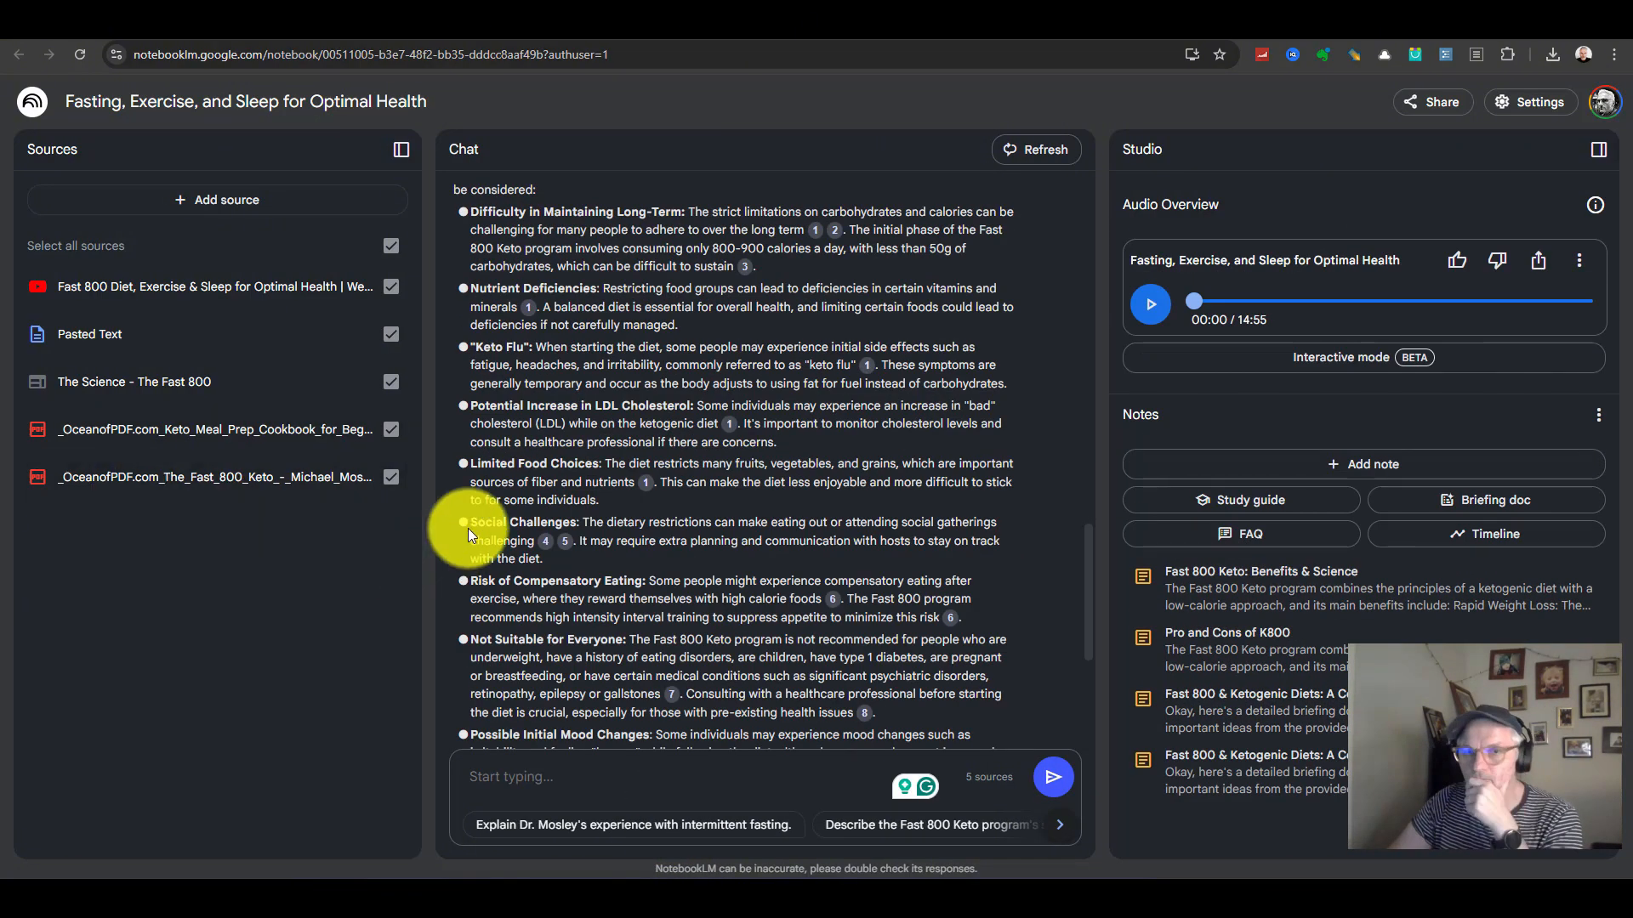
pyautogui.scroll(-4, 584, 419)
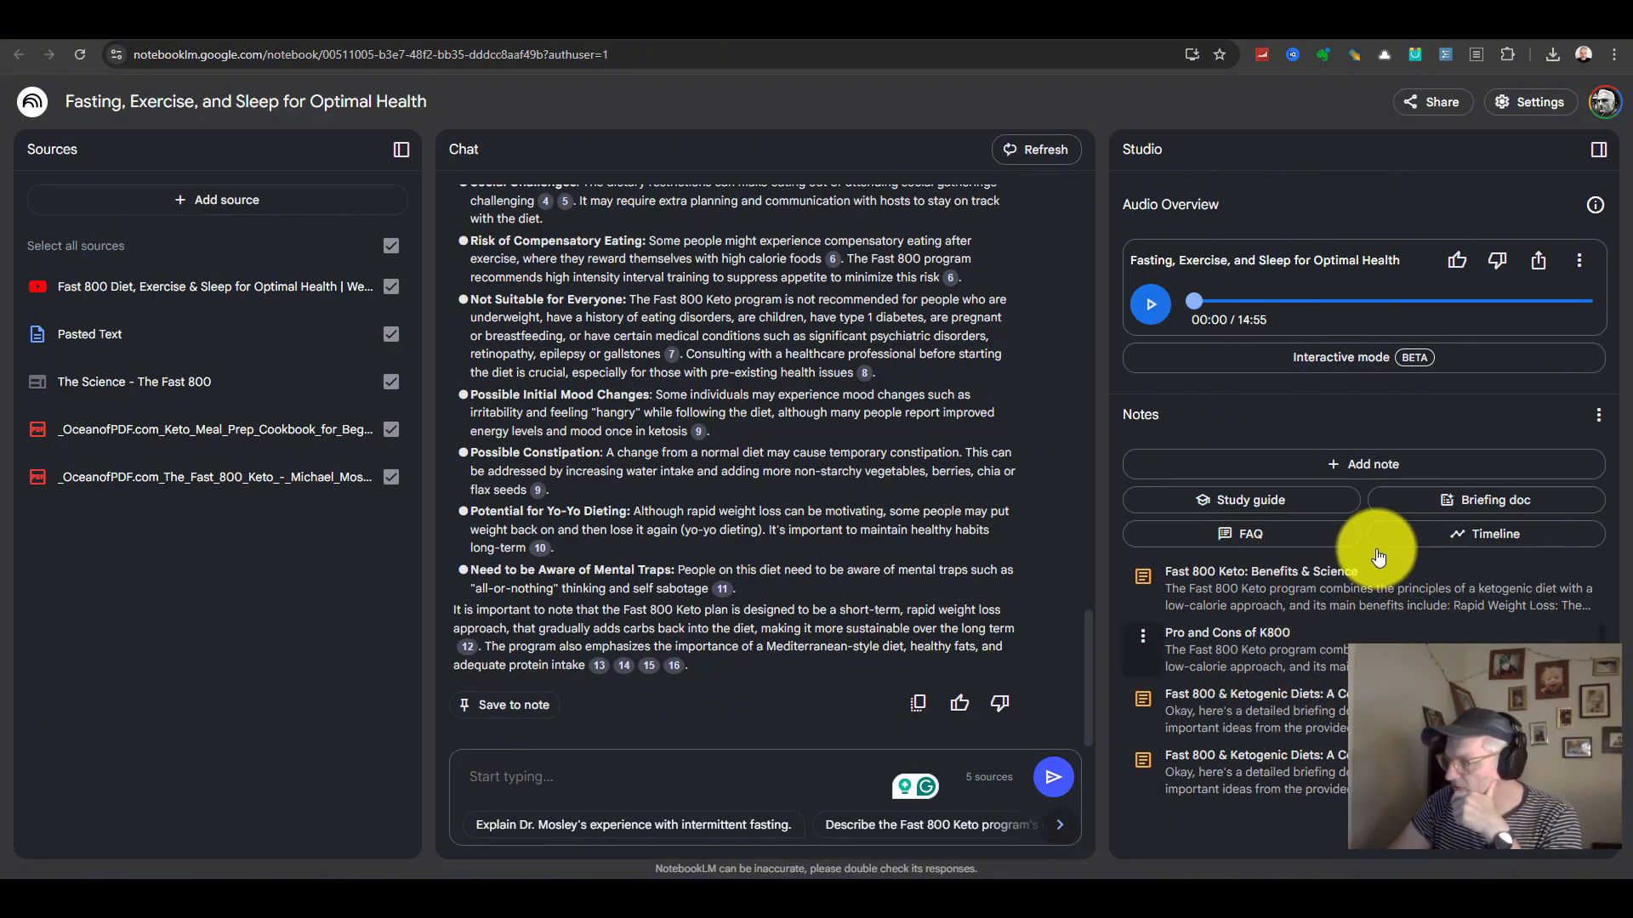
# Generate a study guide from all sources and read through its quiz, answer key and glossary.
pyautogui.click(1450, 509)
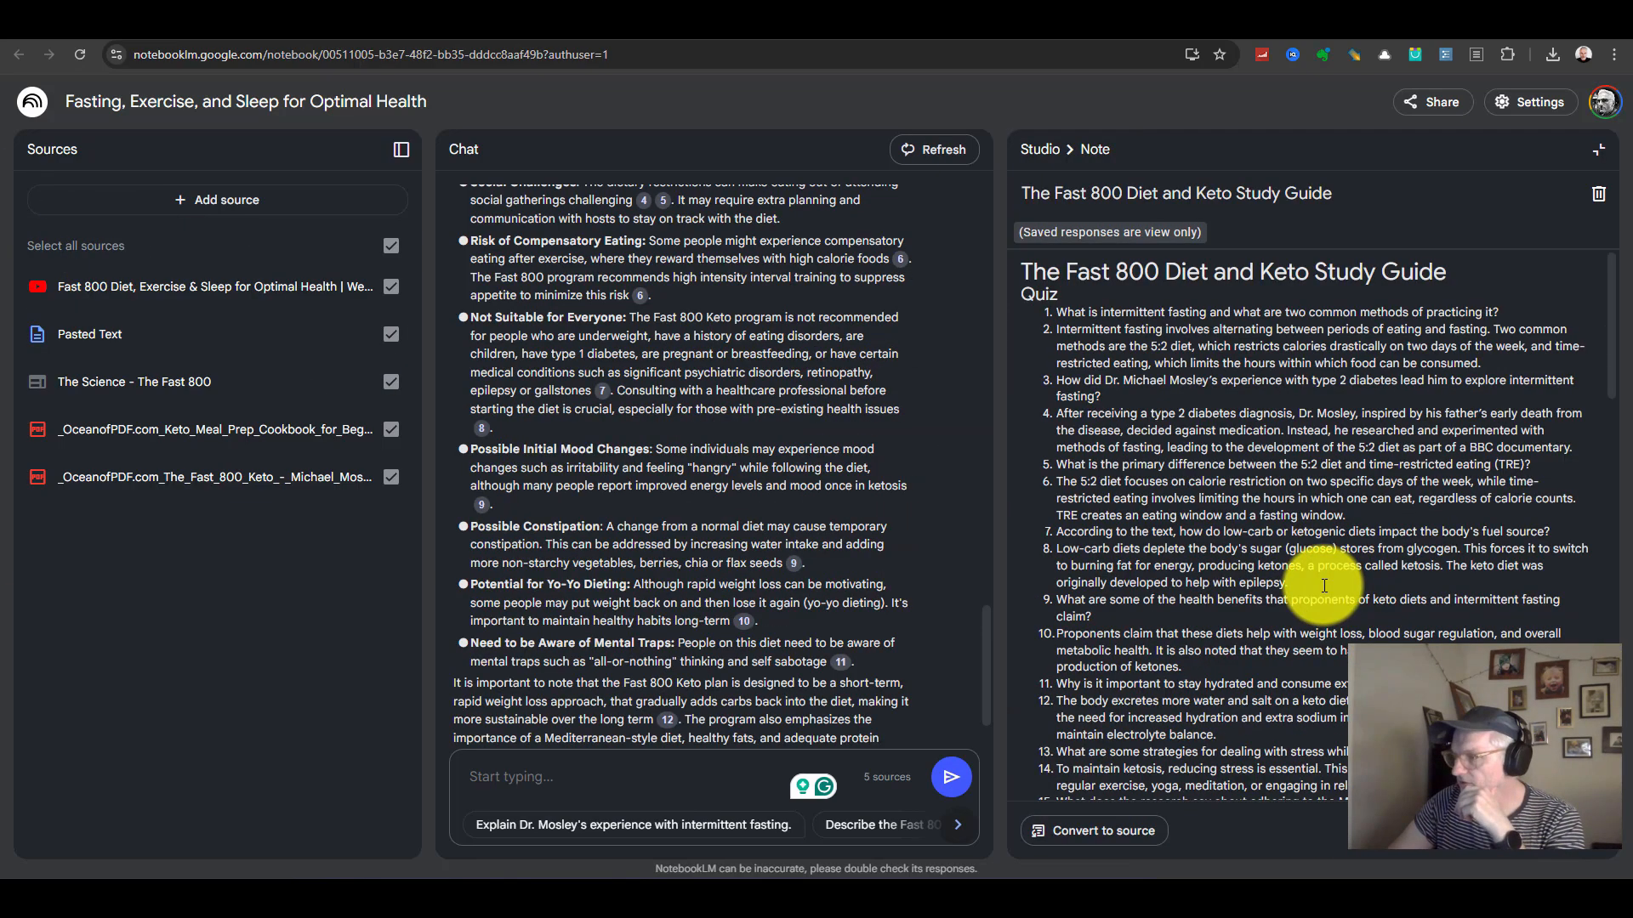
pyautogui.scroll(3, 598, 601)
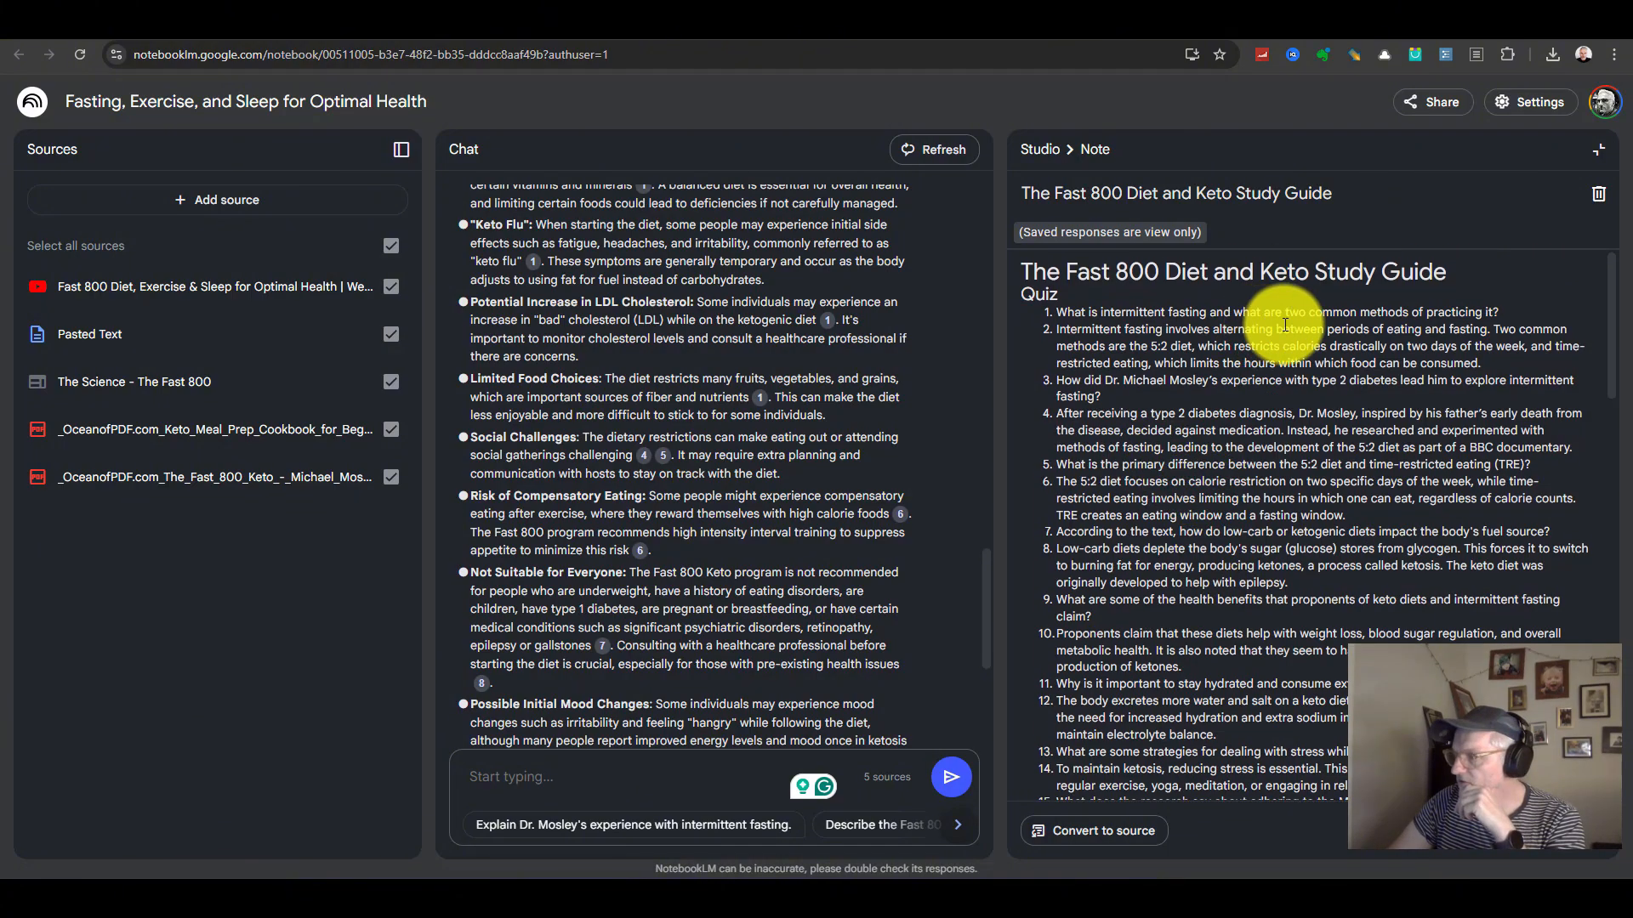
pyautogui.scroll(-8, 1207, 340)
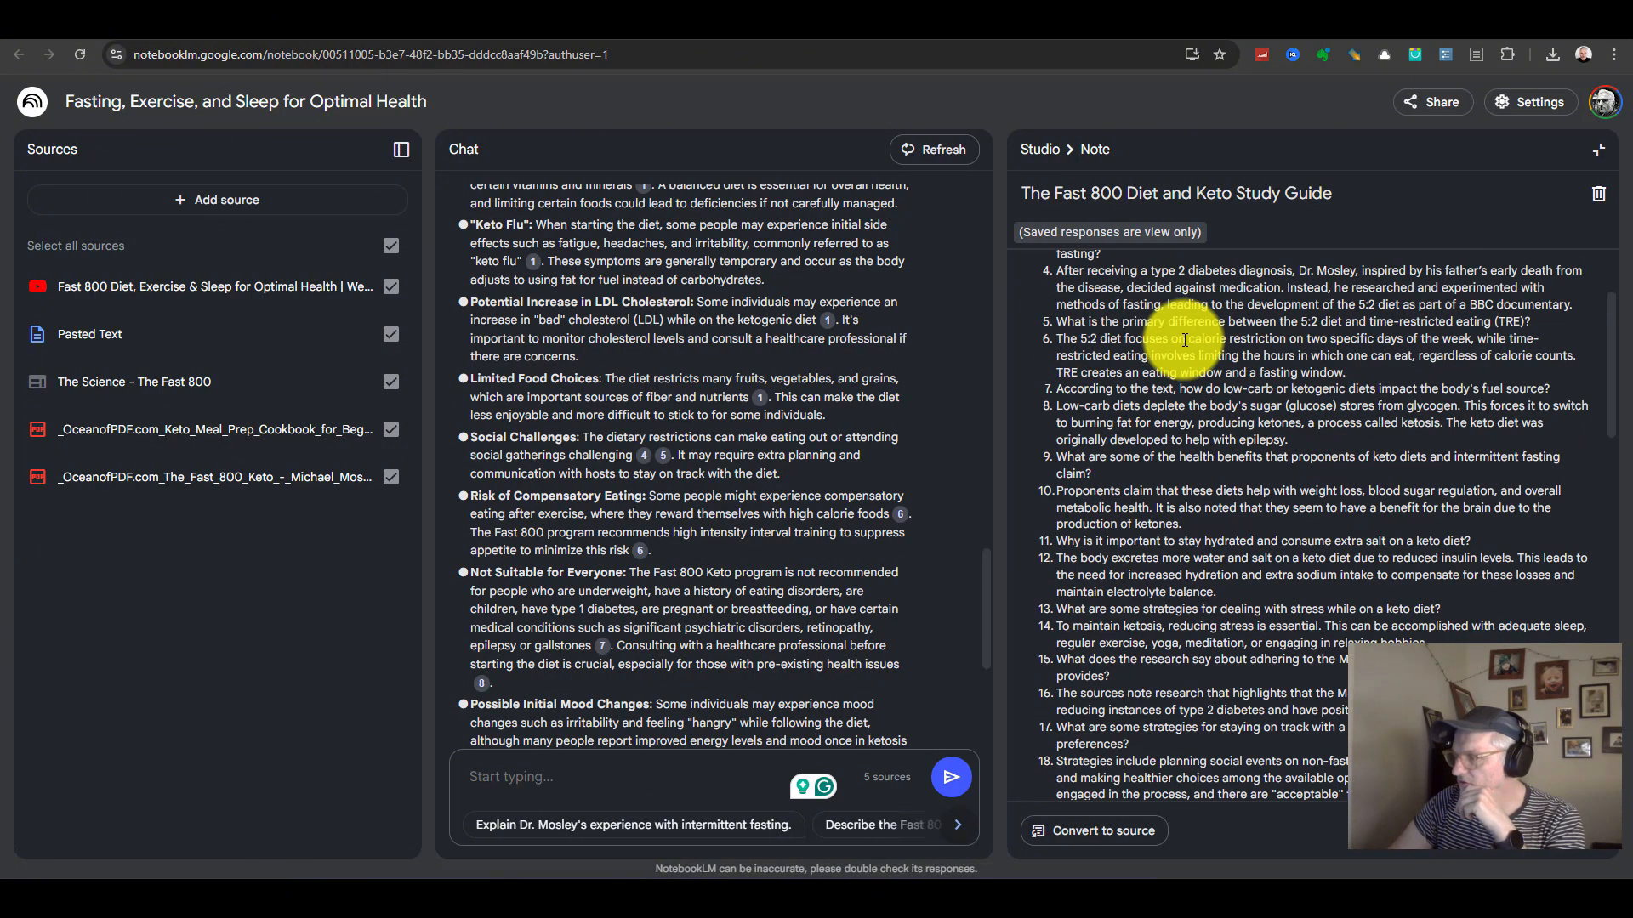
pyautogui.scroll(-10, 1191, 346)
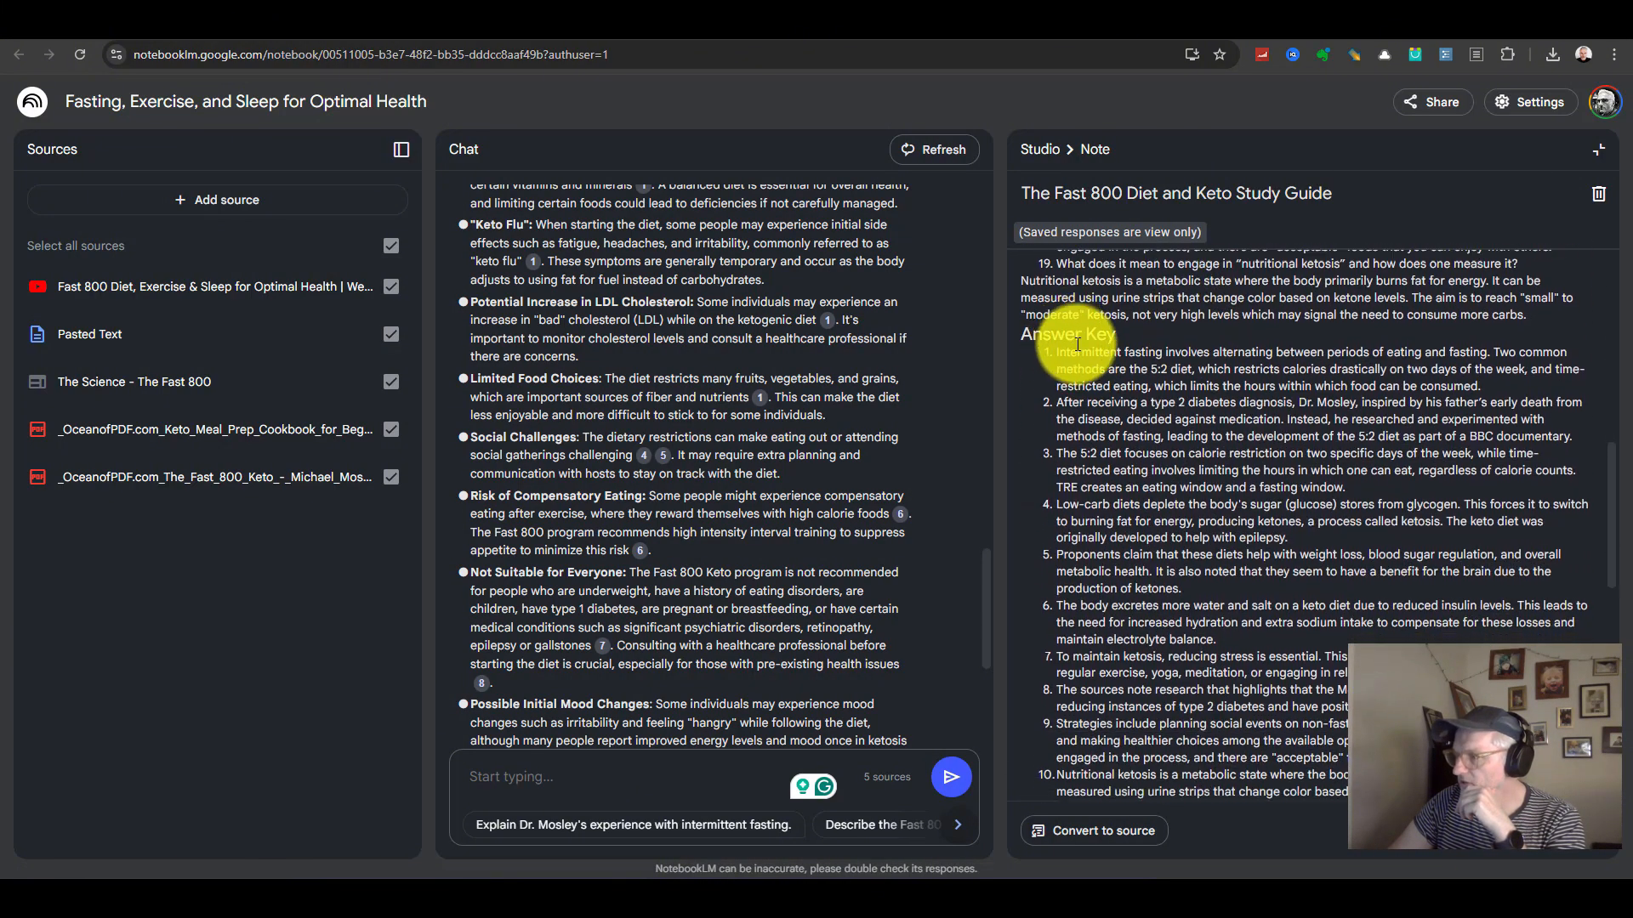
pyautogui.scroll(-2, 1190, 332)
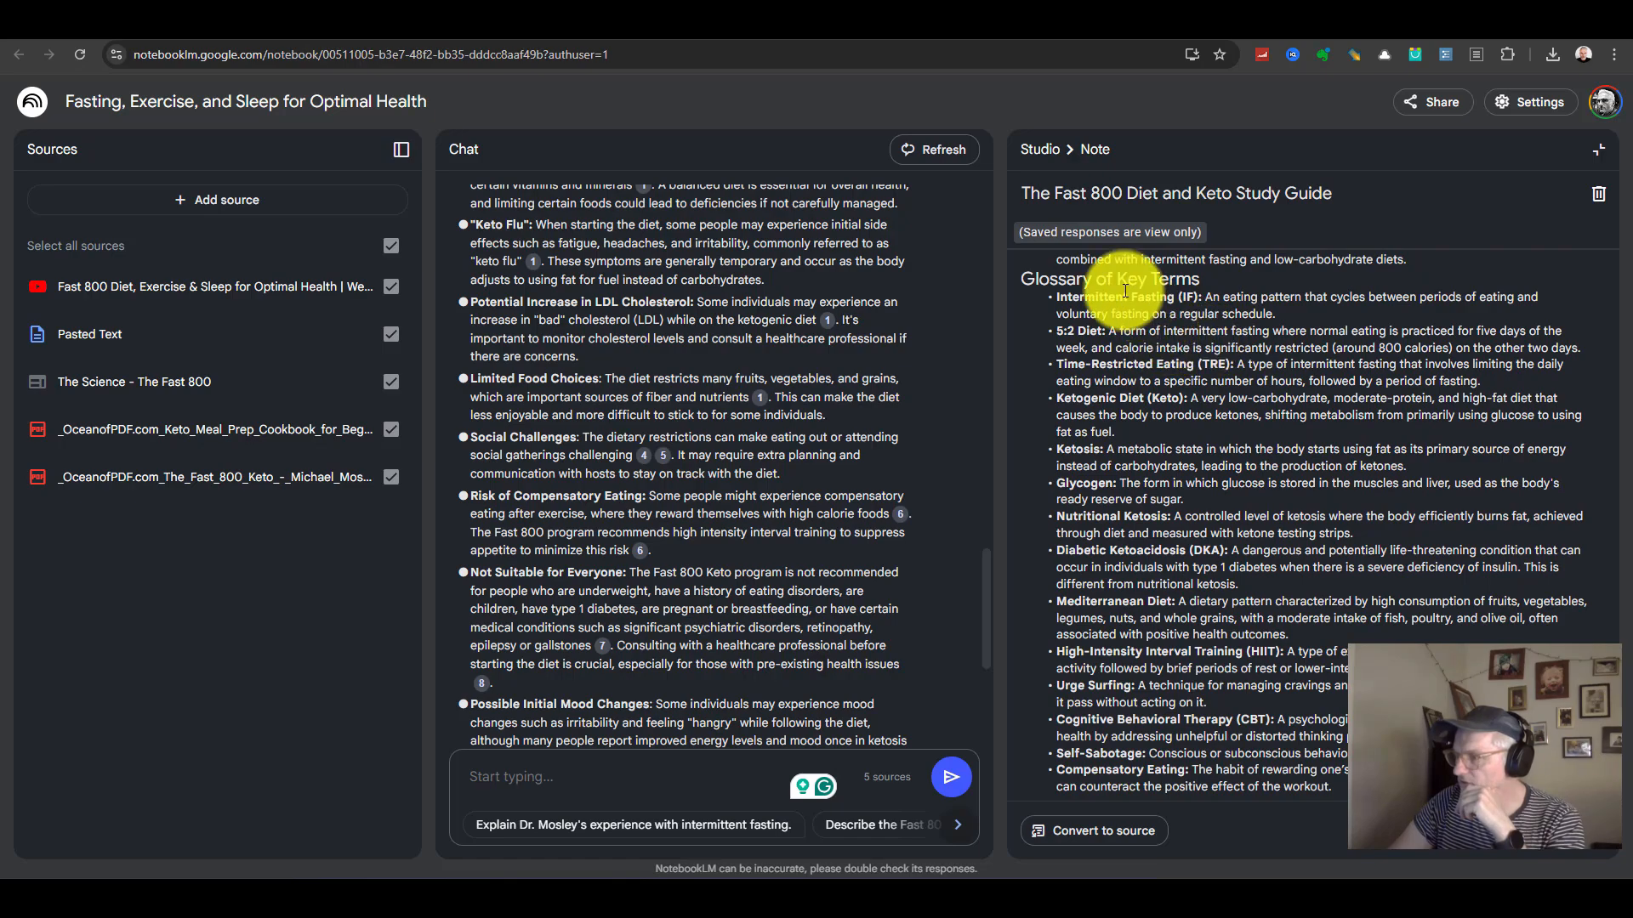
# Highlight the study guide's glossary, extend the highlighting to the whole guide, and clear the selection.
pyautogui.moveTo(1085, 291); pyautogui.dragTo(1203, 578)
pyautogui.scroll(4, 1266, 561)
pyautogui.scroll(-4, 1285, 547)
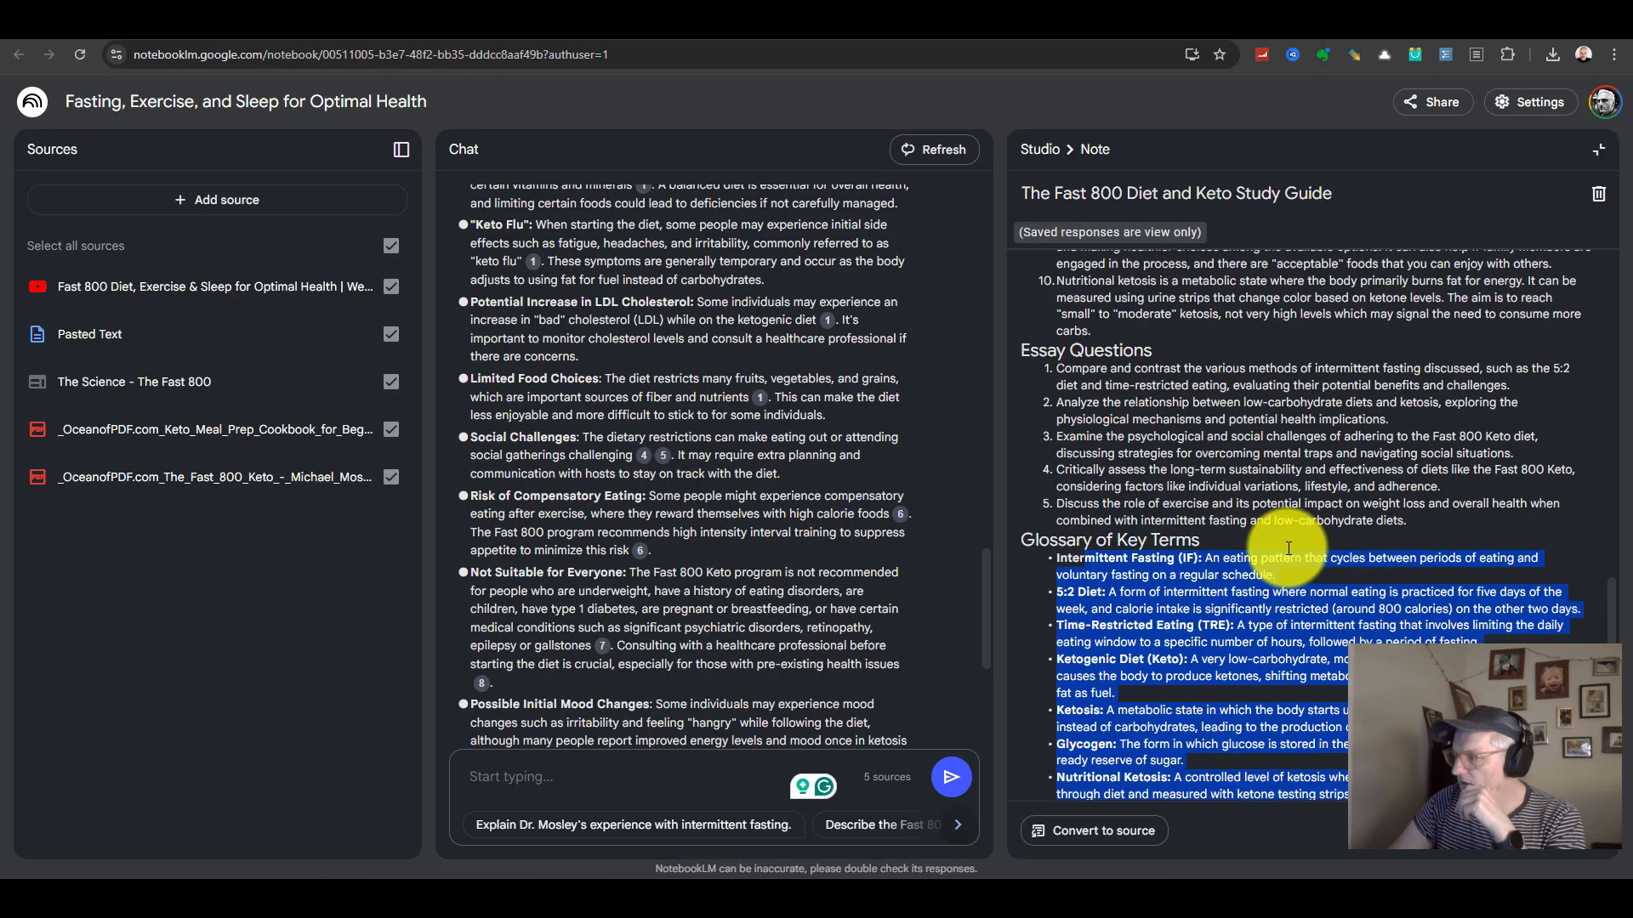
pyautogui.moveTo(1335, 781); pyautogui.dragTo(1152, 209)
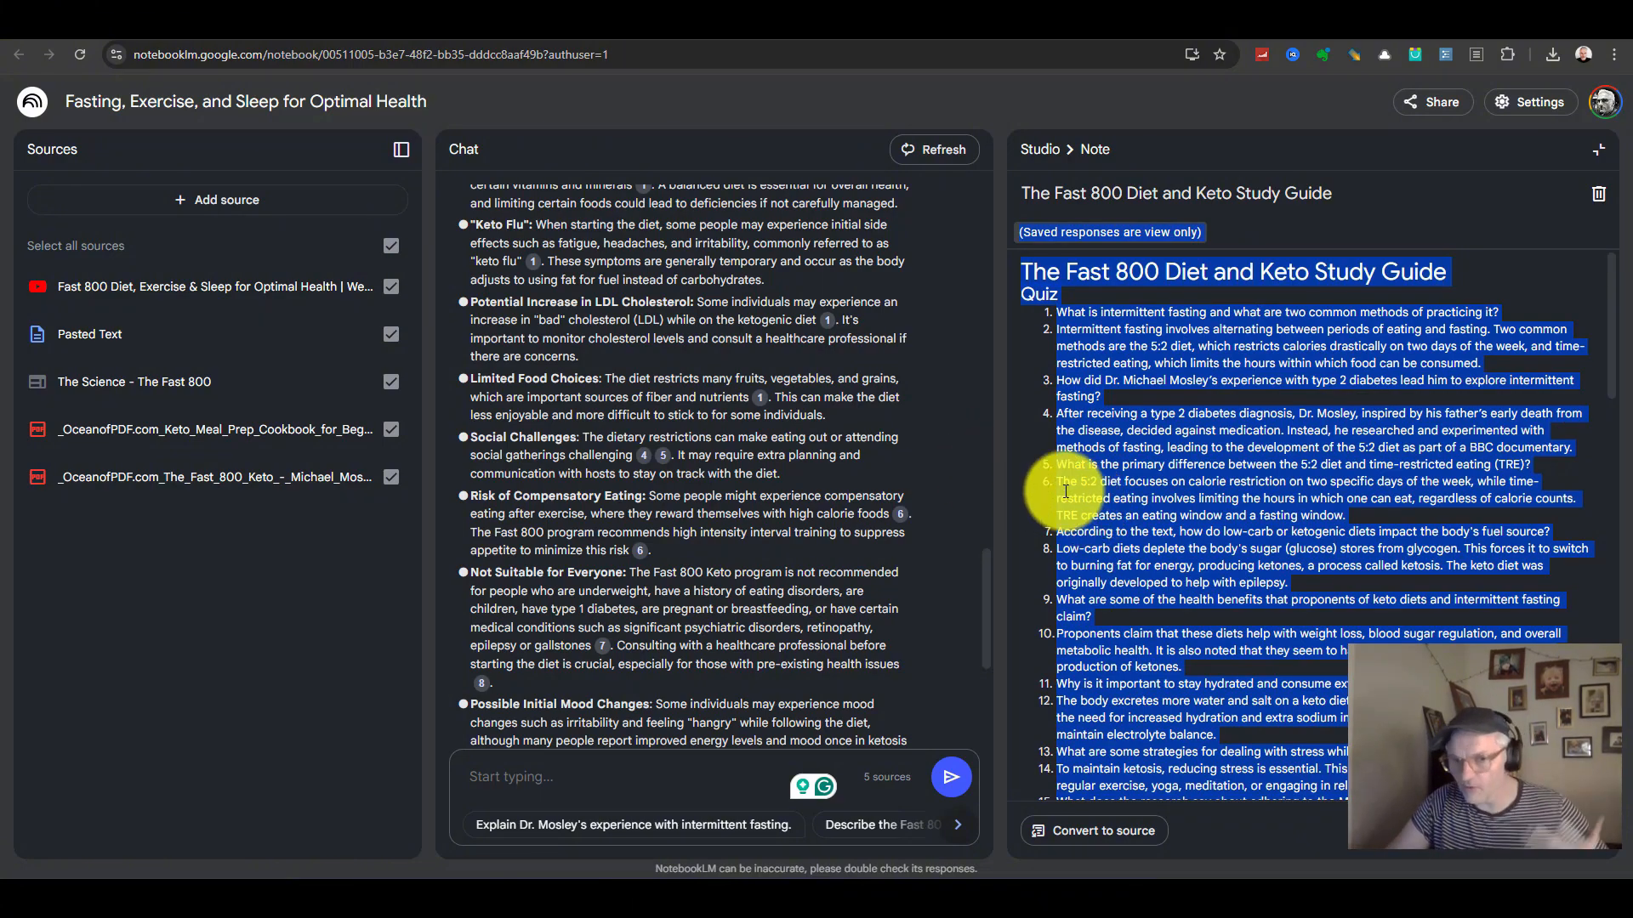
pyautogui.click(1394, 392)
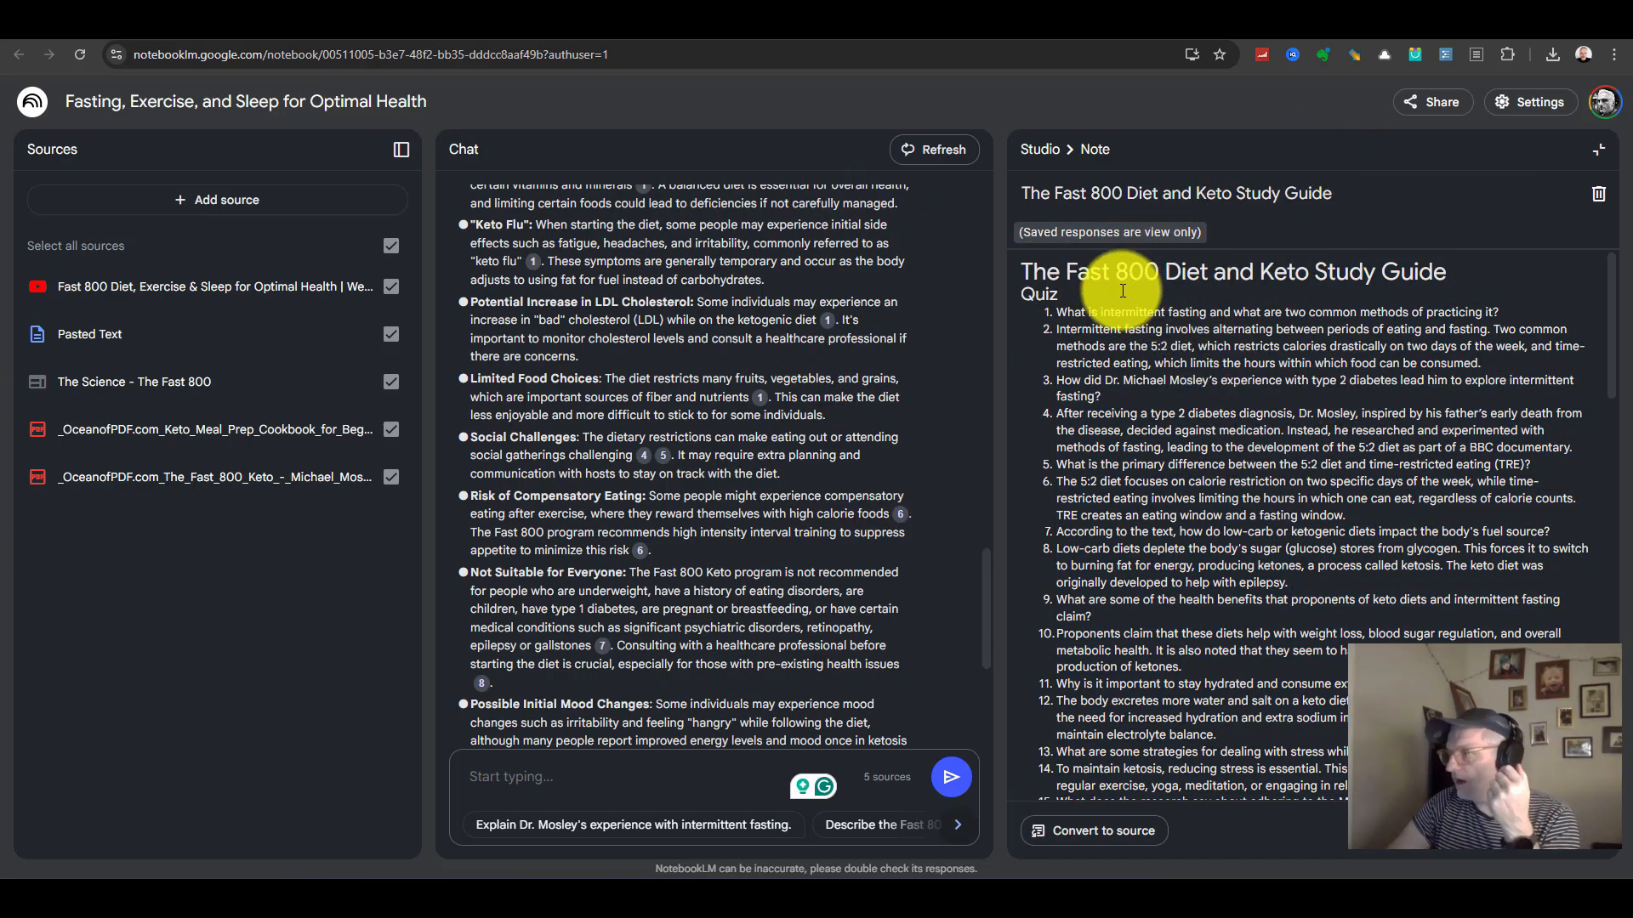
# Examine the study guide's quiz, answer key, essay questions and glossary of key terms.
pyautogui.moveTo(1021, 272); pyautogui.dragTo(1252, 599)
pyautogui.click(1276, 448)
pyautogui.scroll(-10, 1258, 430)
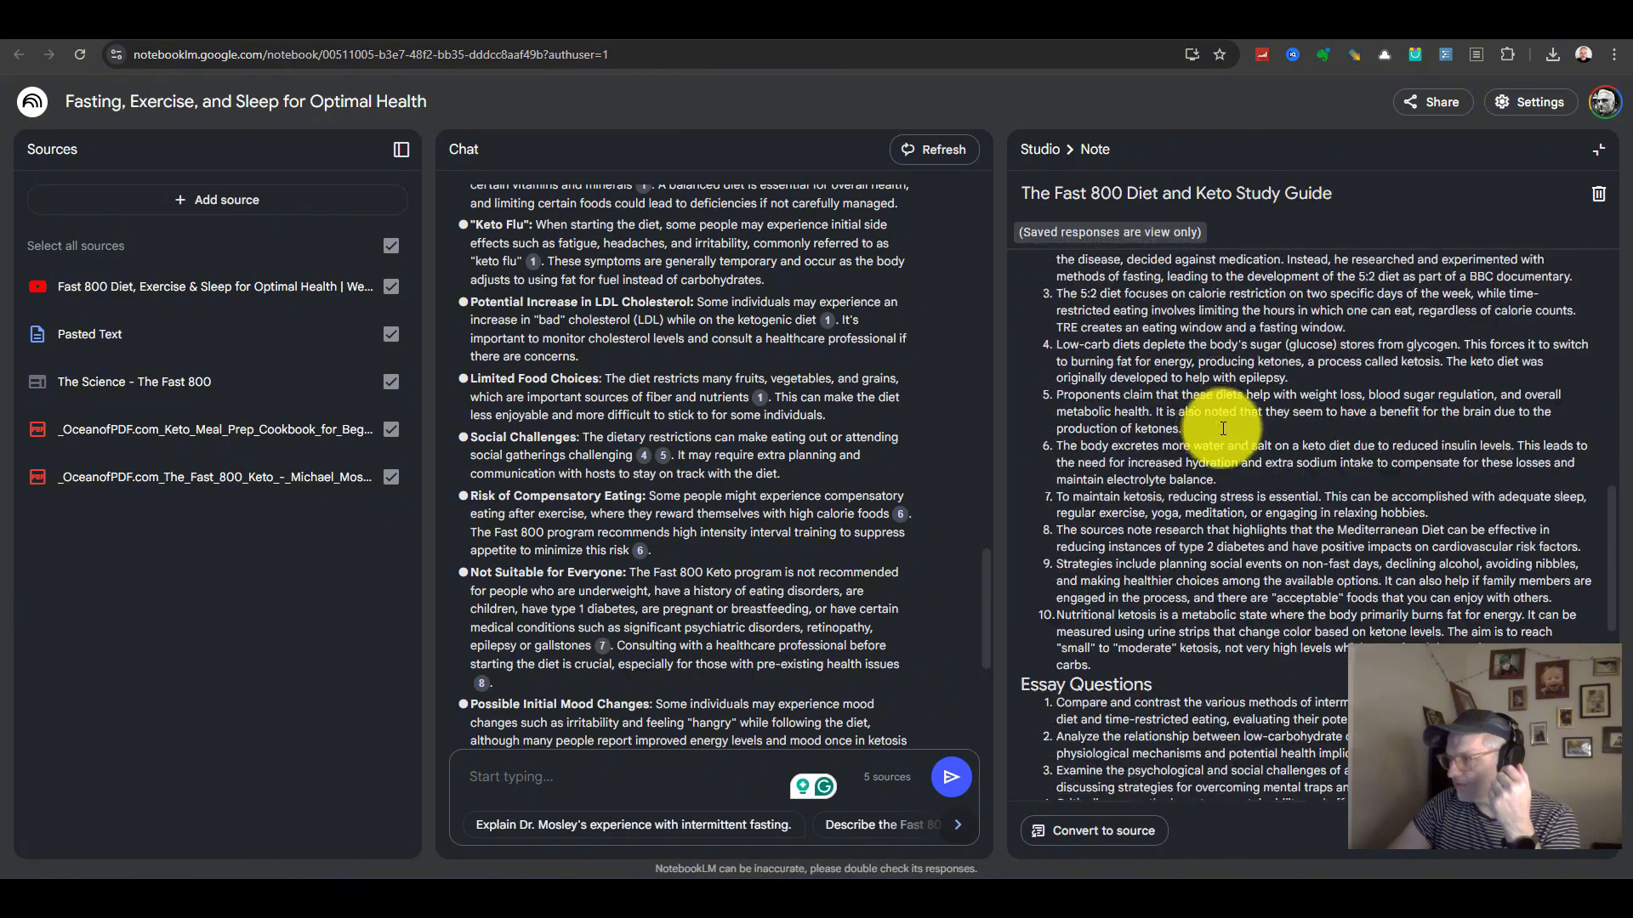
pyautogui.scroll(-7, 1223, 428)
pyautogui.scroll(8, 1282, 532)
pyautogui.scroll(-5, 1276, 528)
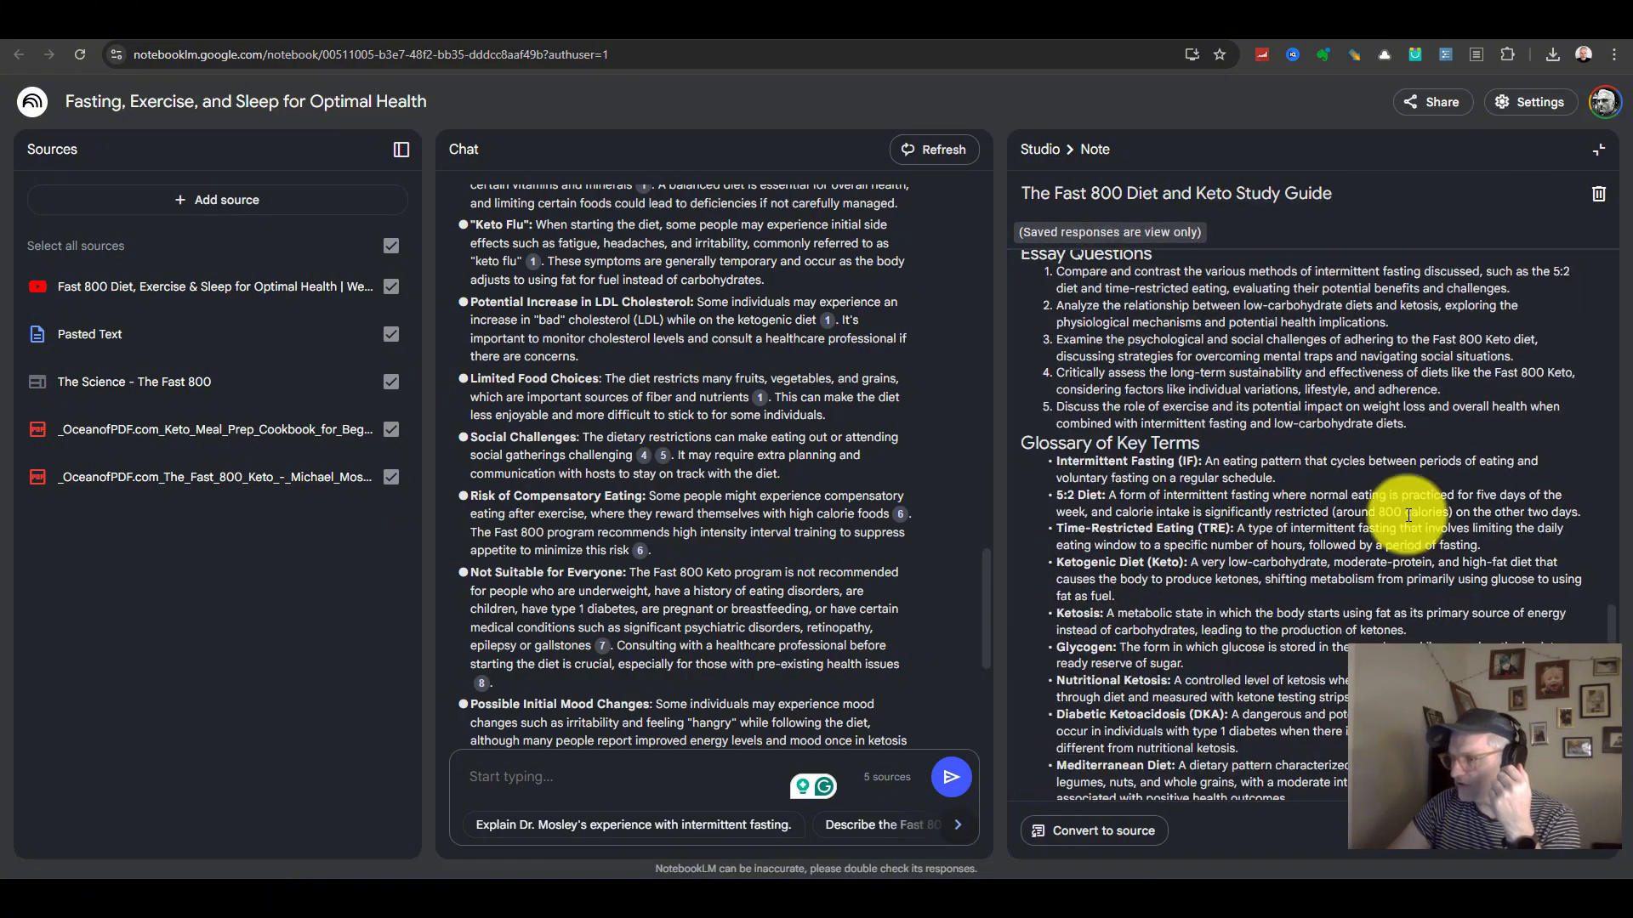
pyautogui.scroll(4, 1269, 493)
pyautogui.scroll(10, 1342, 452)
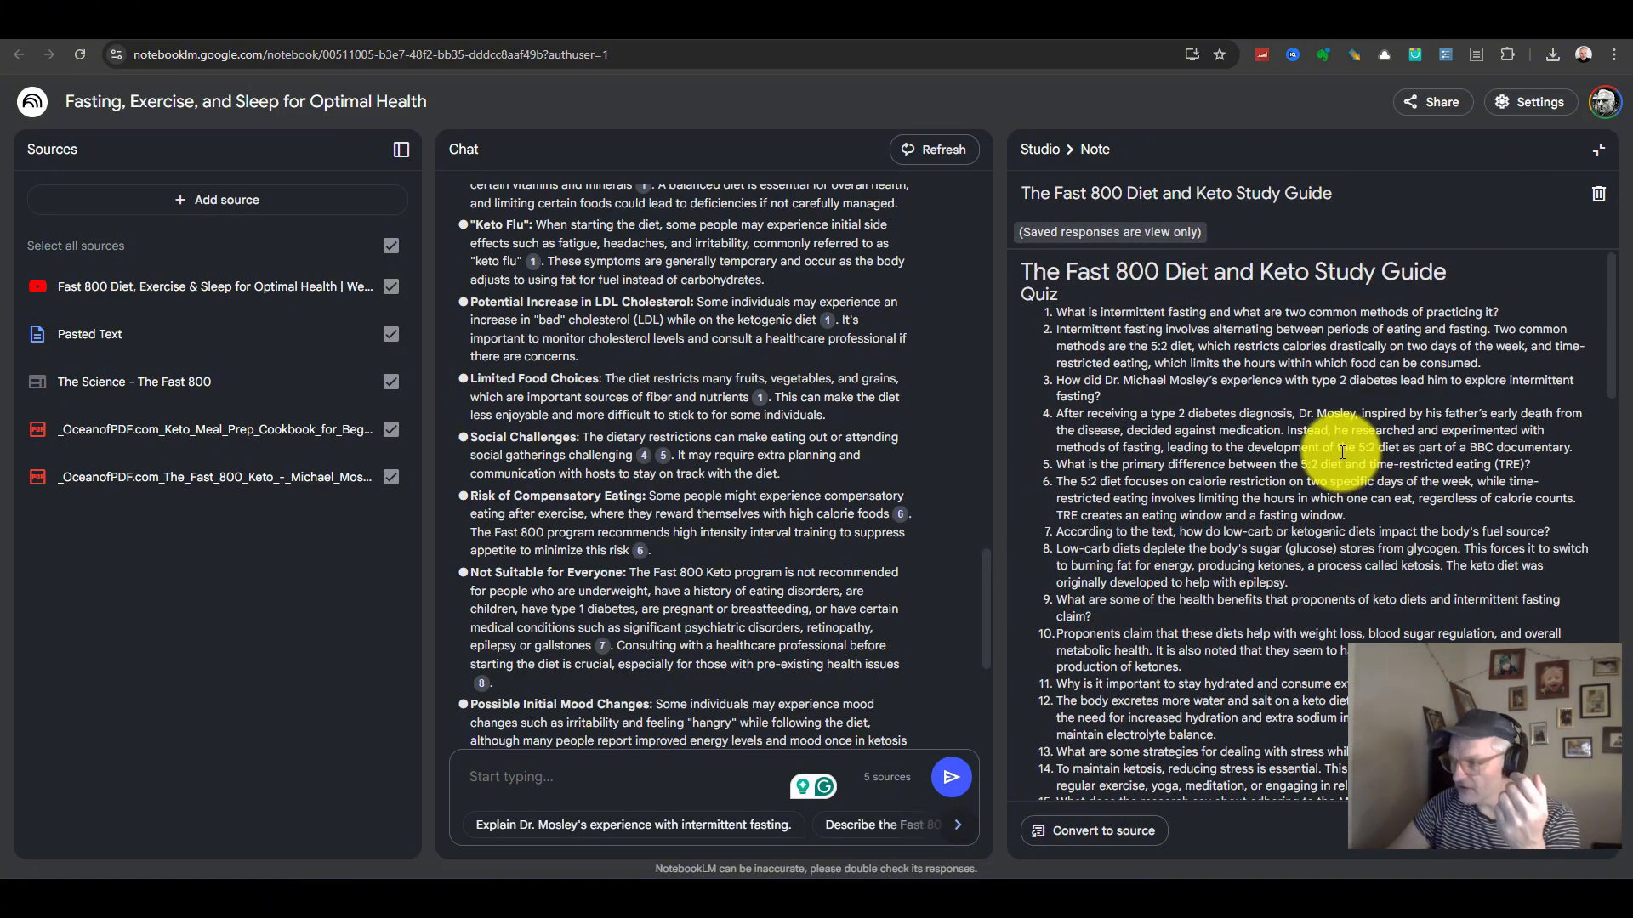
pyautogui.scroll(-10, 1342, 453)
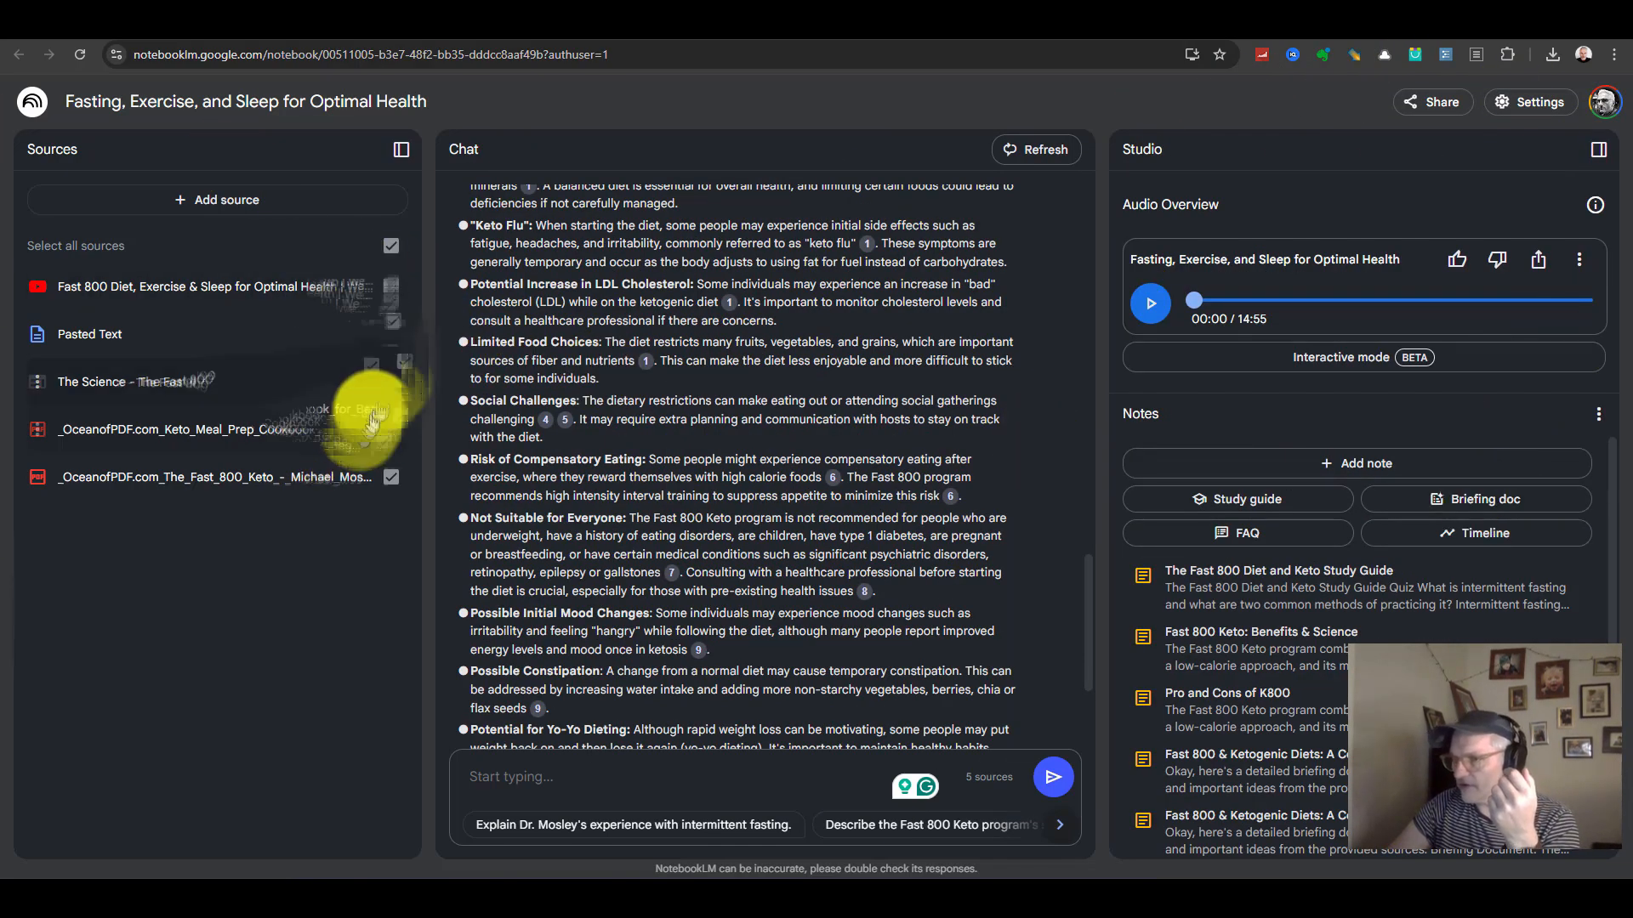
# Generate a briefing document from all sources, read it through to the conclusion, and return to the notes list.
pyautogui.click(1484, 500)
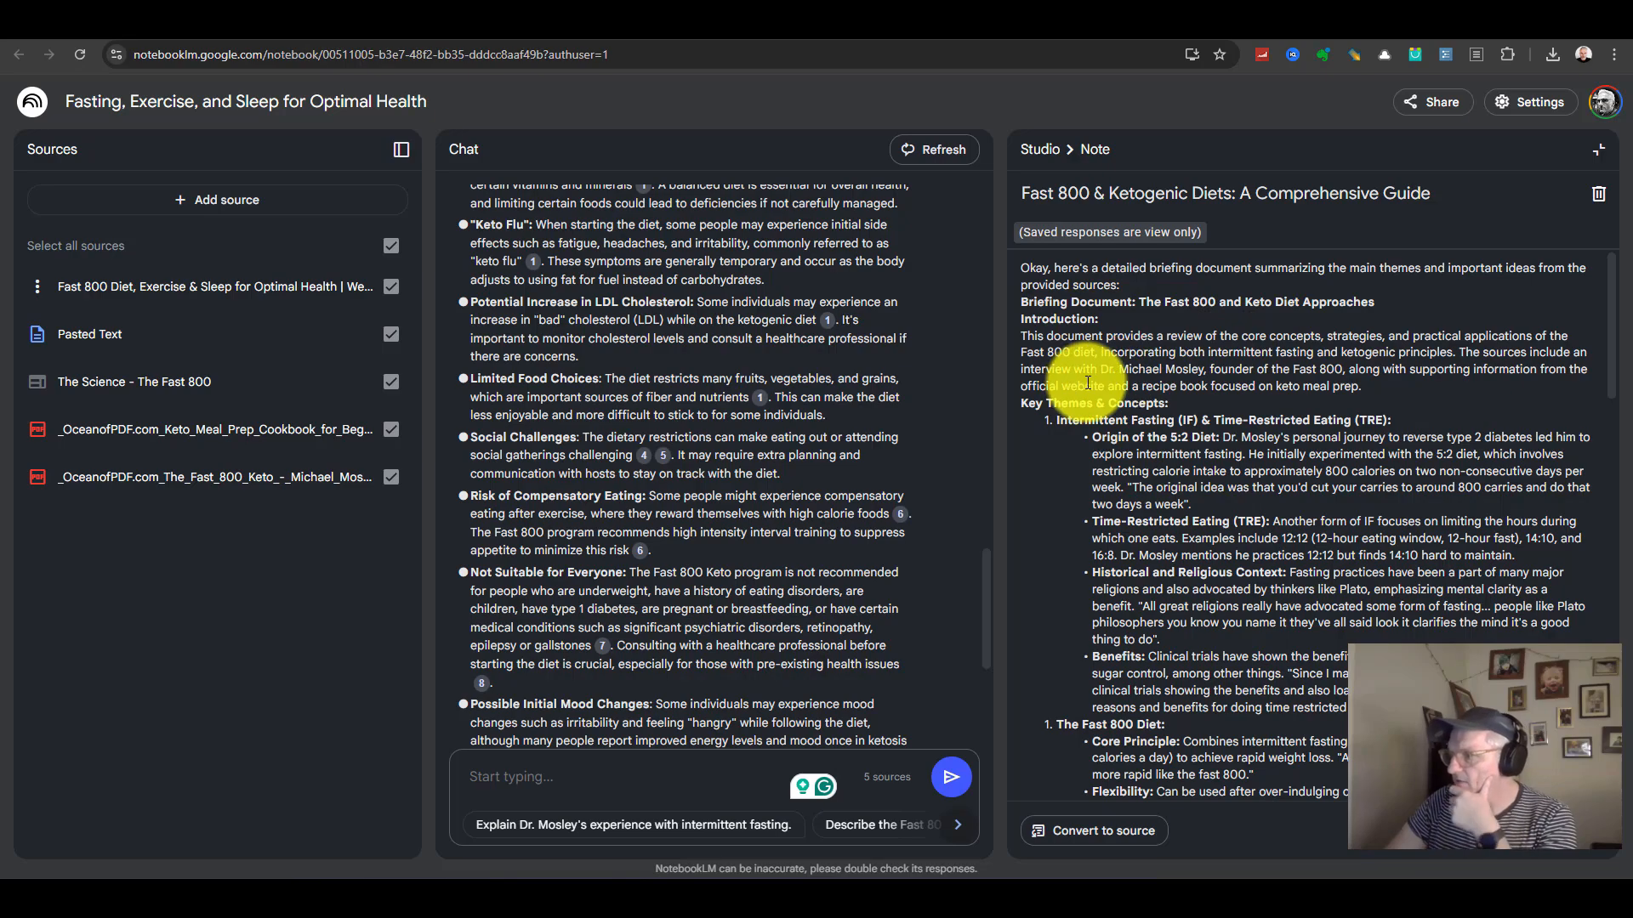
pyautogui.moveTo(1084, 386); pyautogui.dragTo(1276, 426)
pyautogui.scroll(-10, 1276, 425)
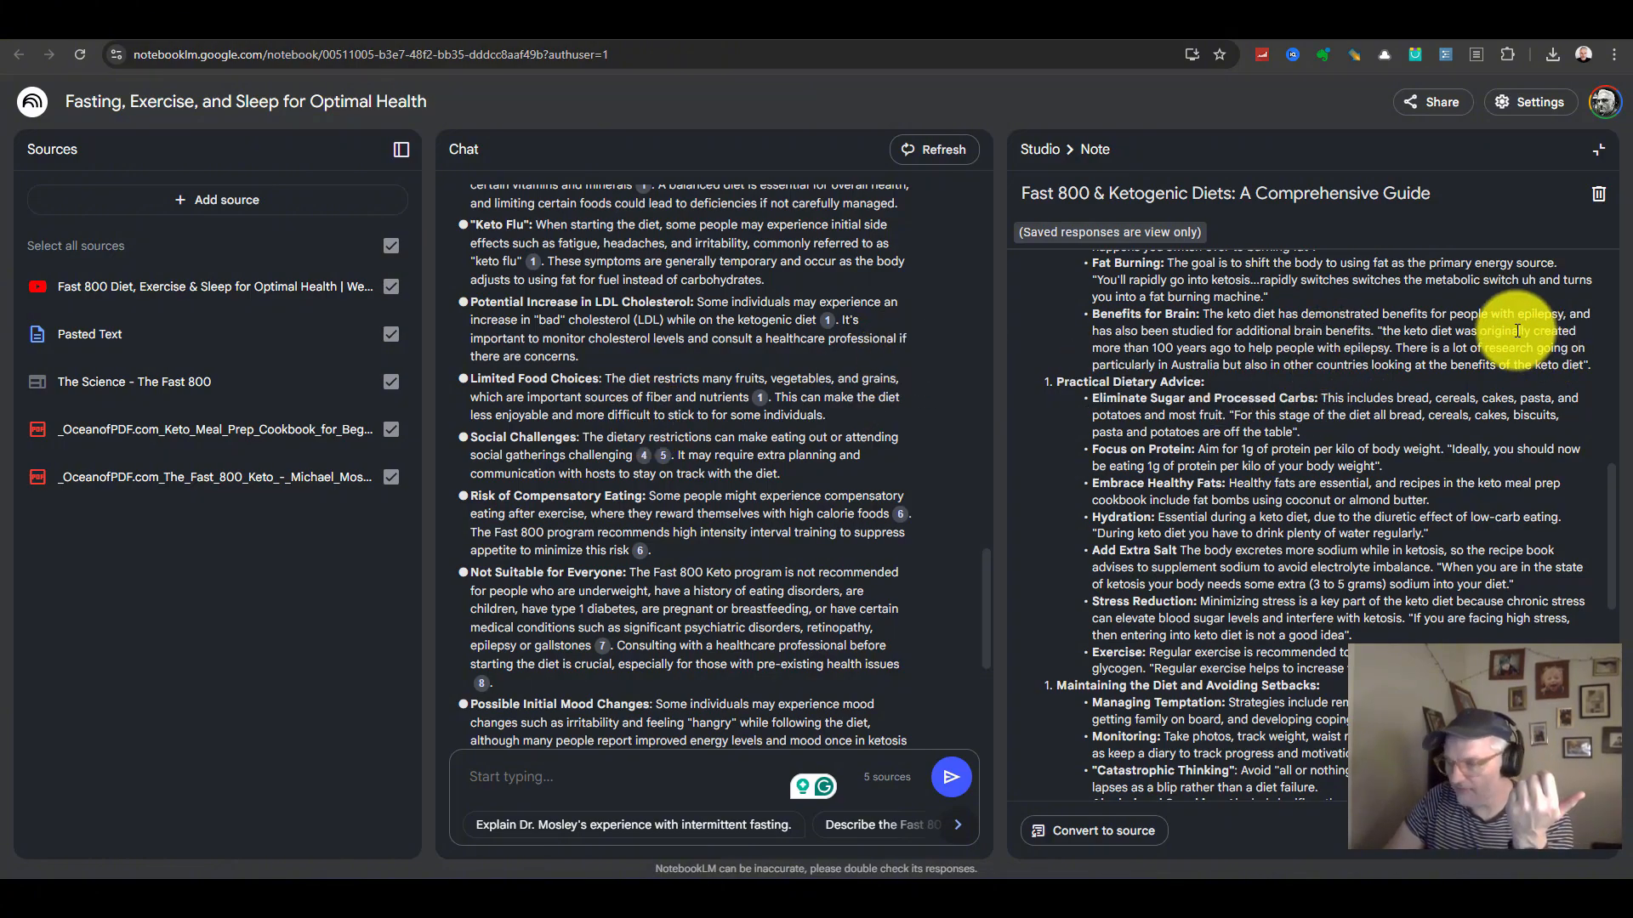
pyautogui.scroll(-5, 1250, 416)
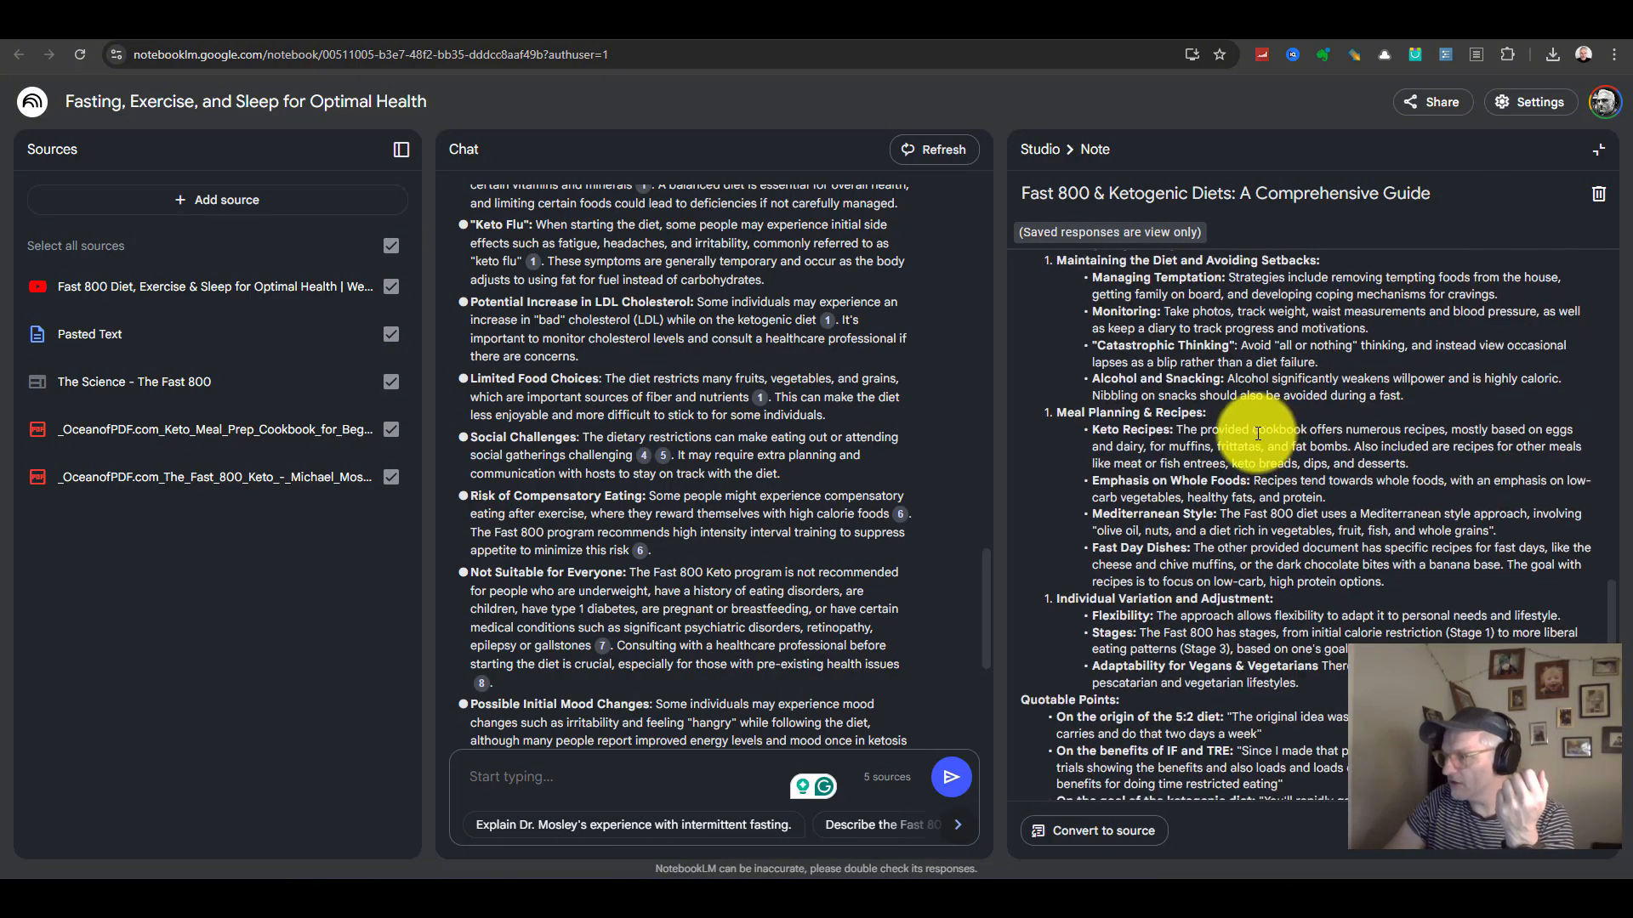
pyautogui.scroll(-3, 1208, 437)
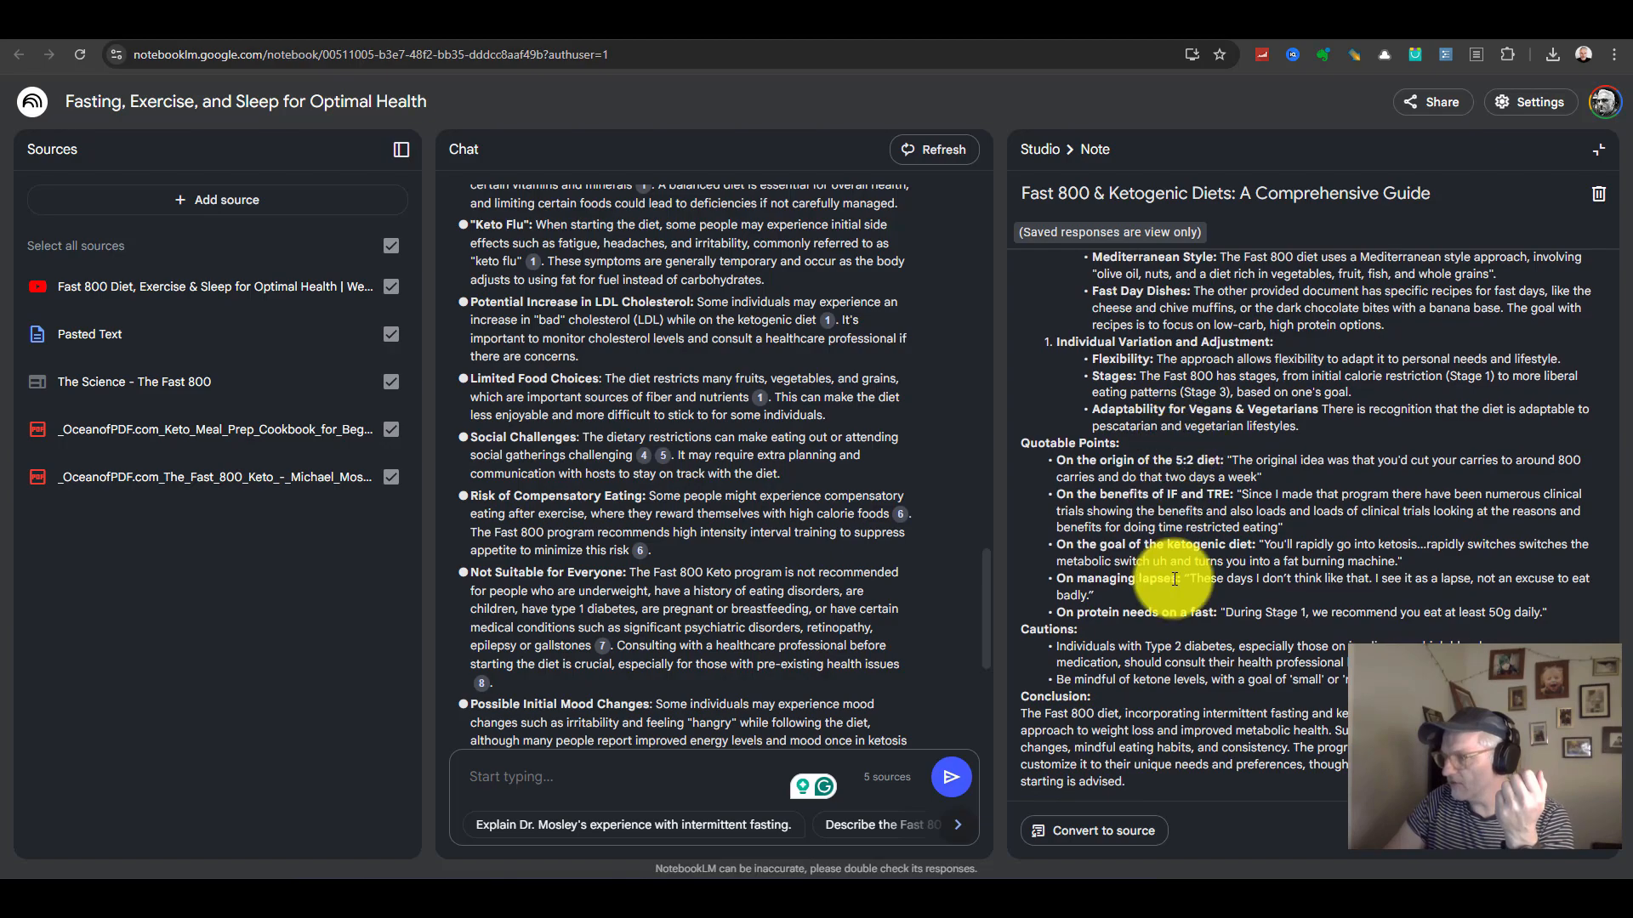
pyautogui.scroll(10, 1156, 465)
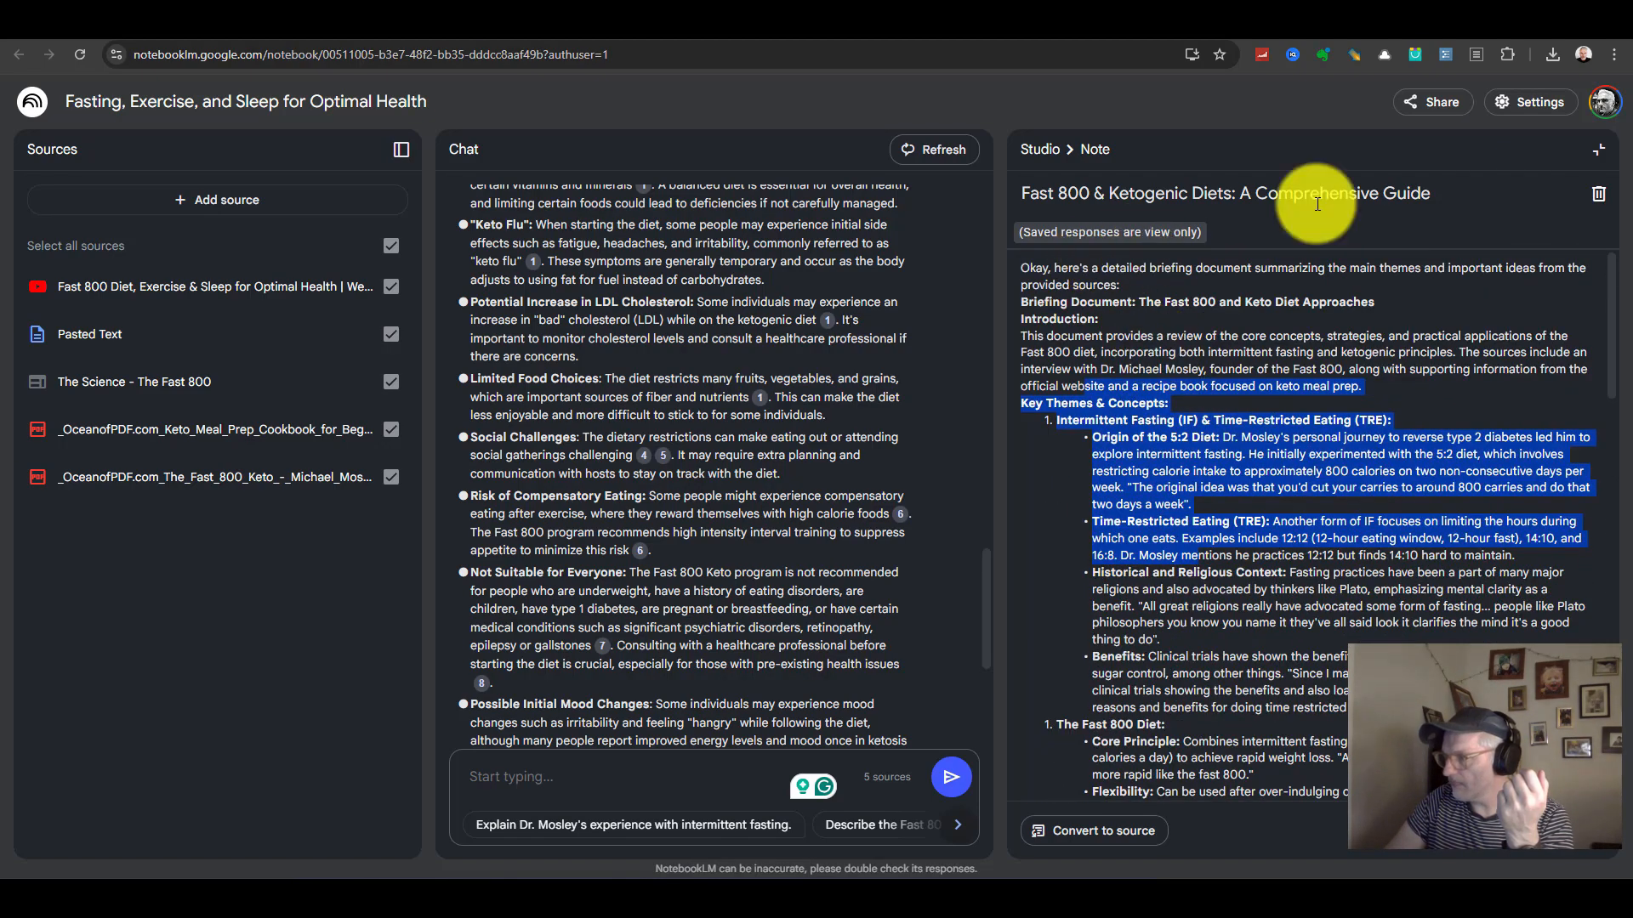
pyautogui.click(1376, 194)
pyautogui.click(1597, 144)
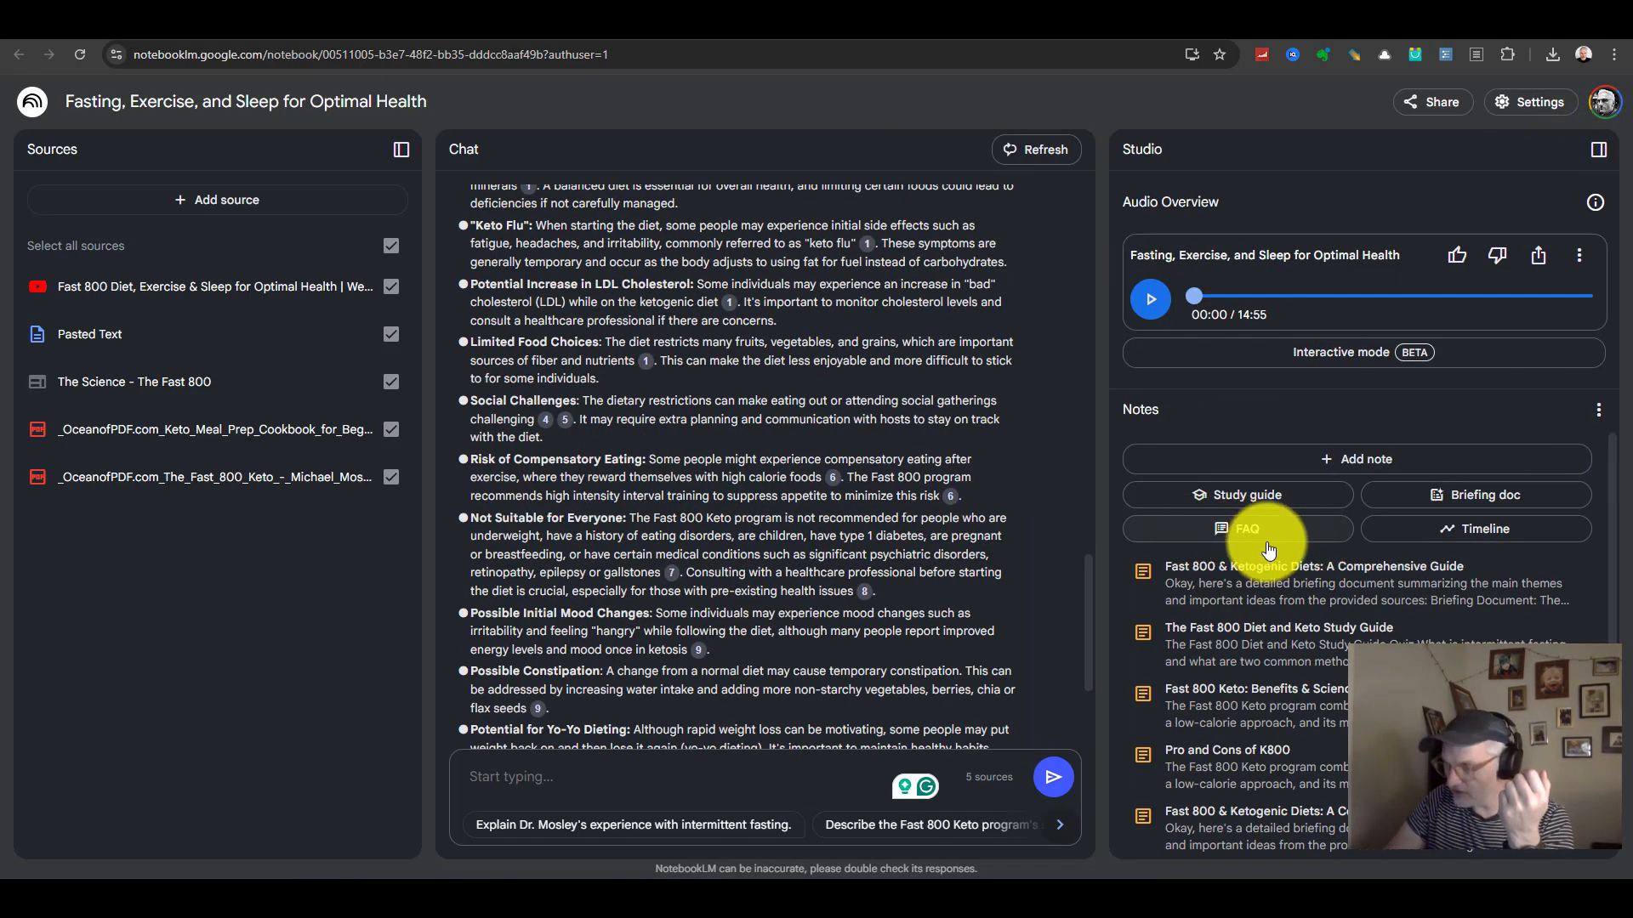
# Generate an FAQ note from all sources, look over its questions and answers, and return to the notes list.
pyautogui.click(1250, 527)
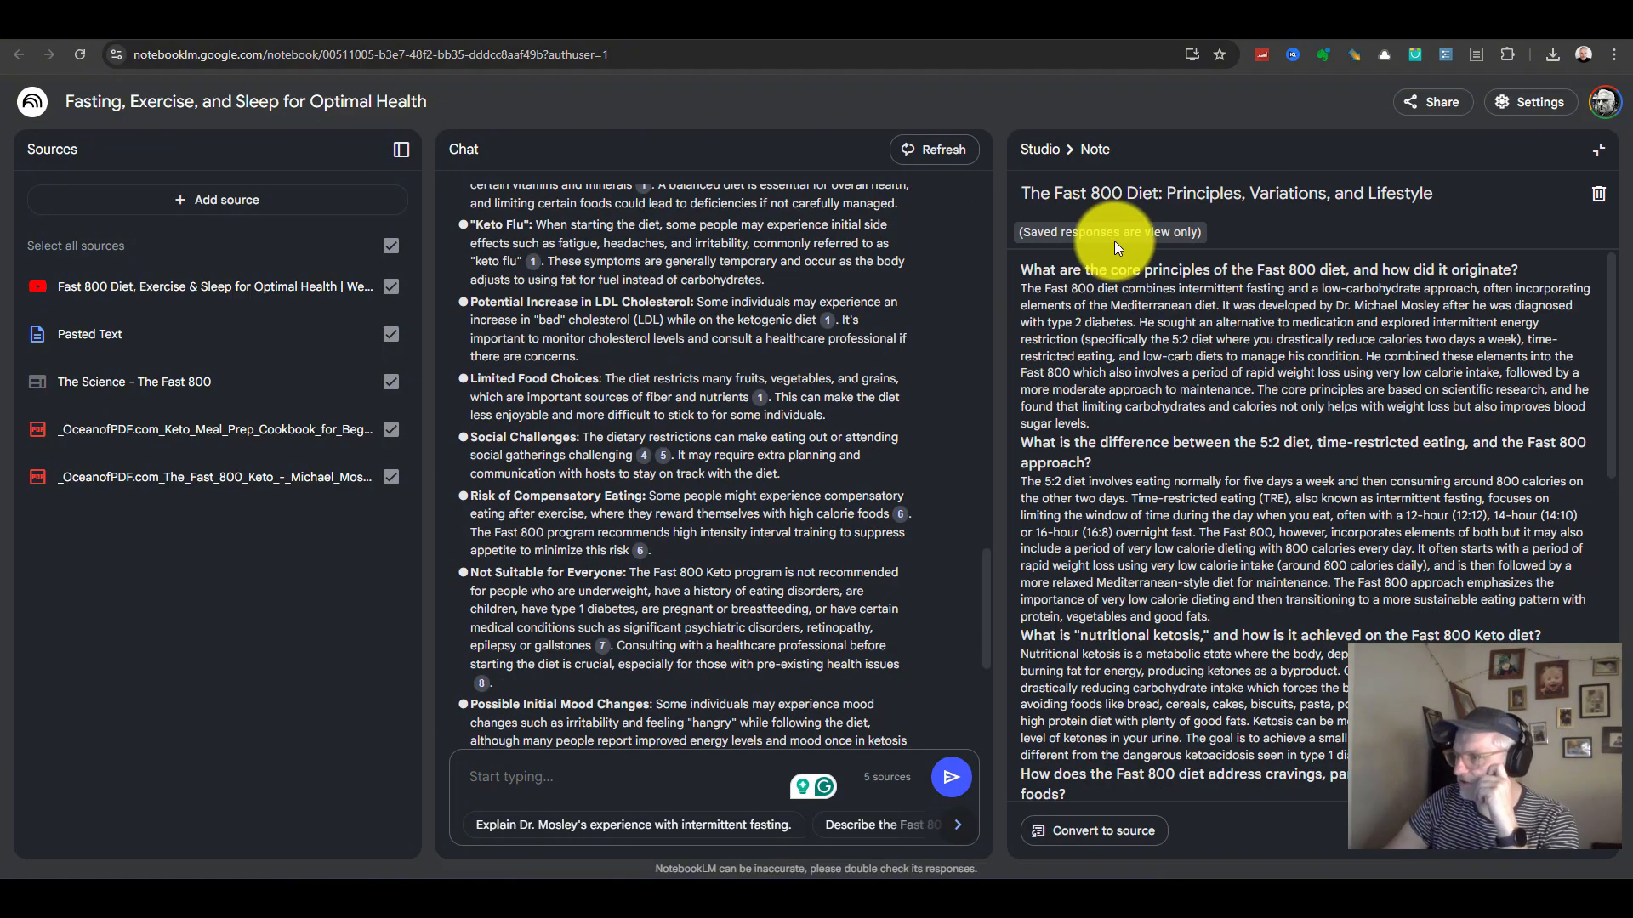
pyautogui.scroll(-10, 1199, 425)
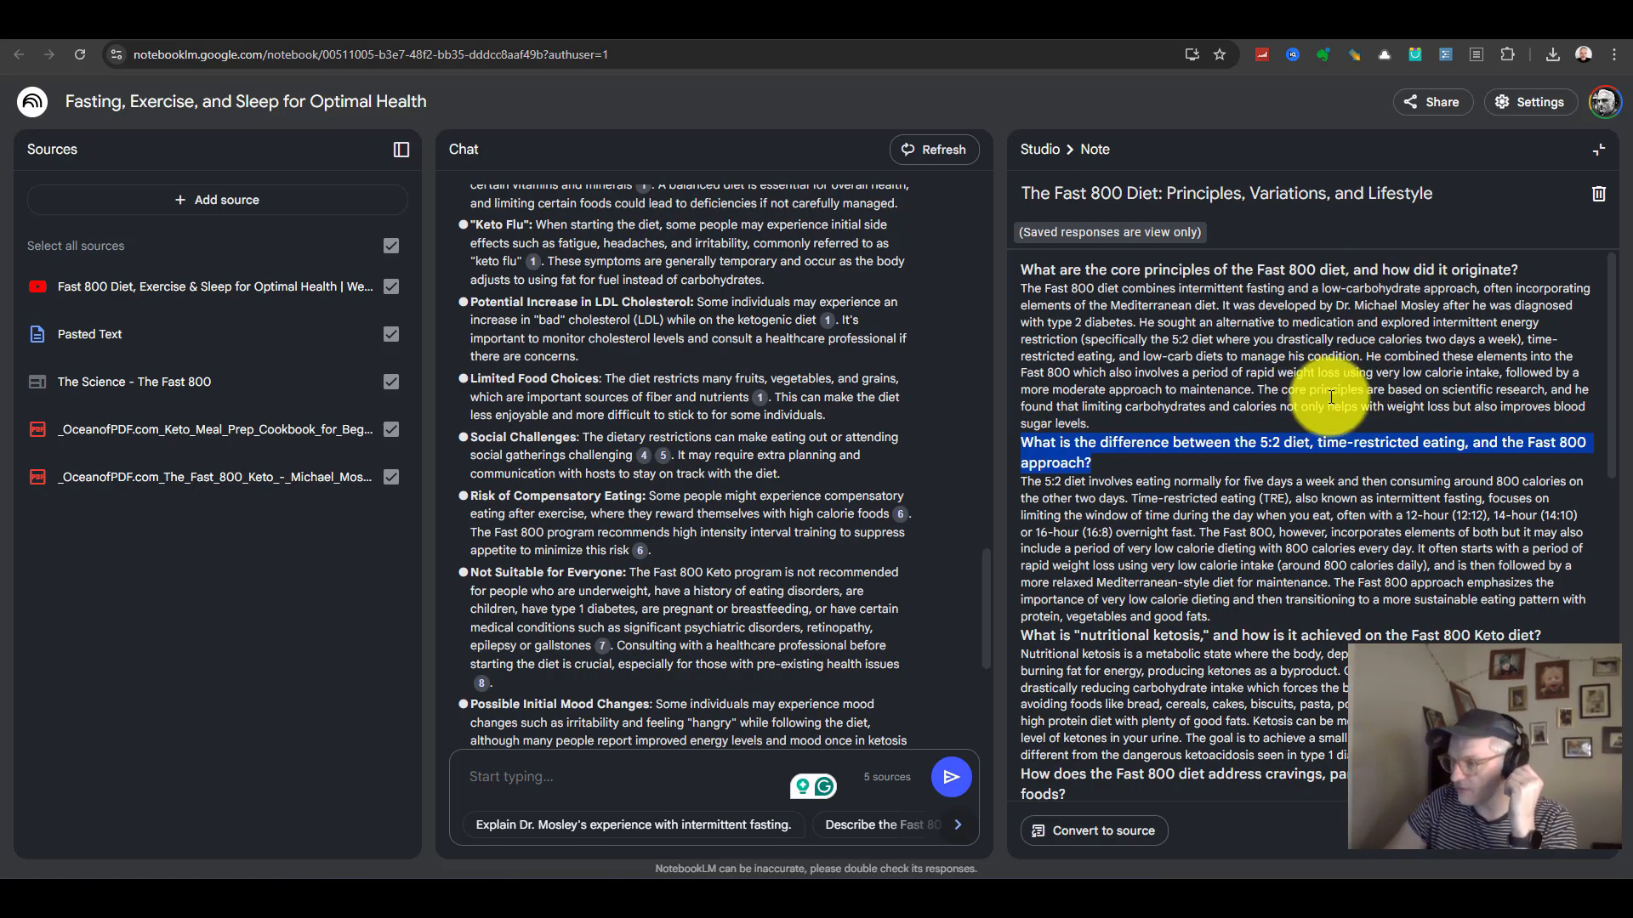
pyautogui.moveTo(1032, 263); pyautogui.dragTo(1293, 721)
pyautogui.click(1599, 150)
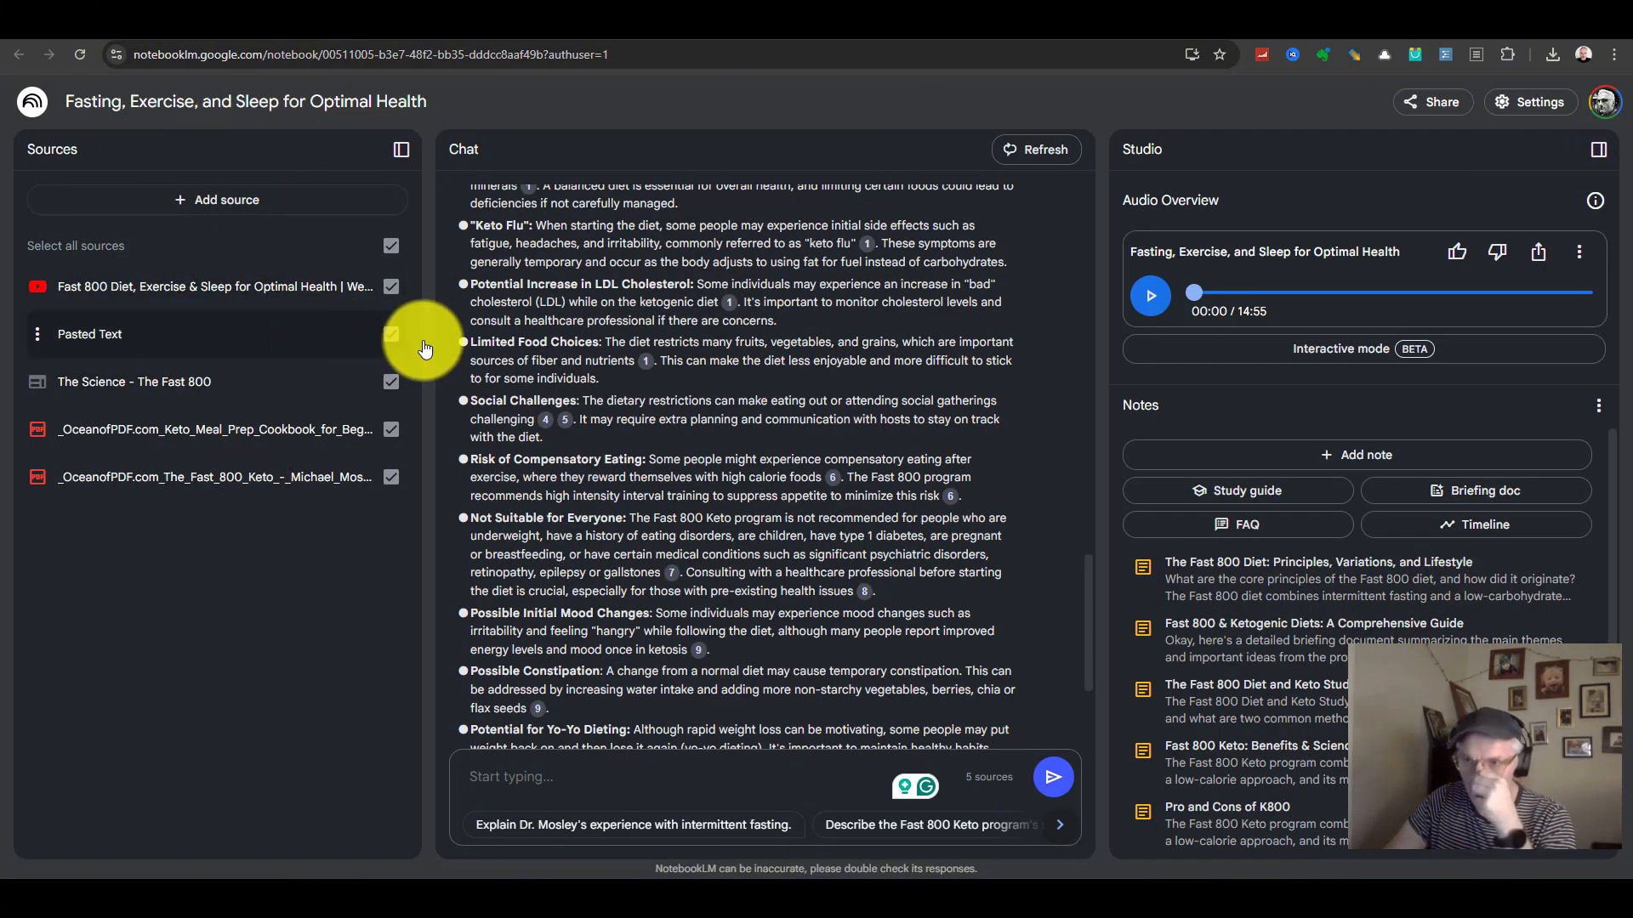
# Generate a timeline from all sources, open the resulting note and read its timeline of events.
pyautogui.click(1472, 526)
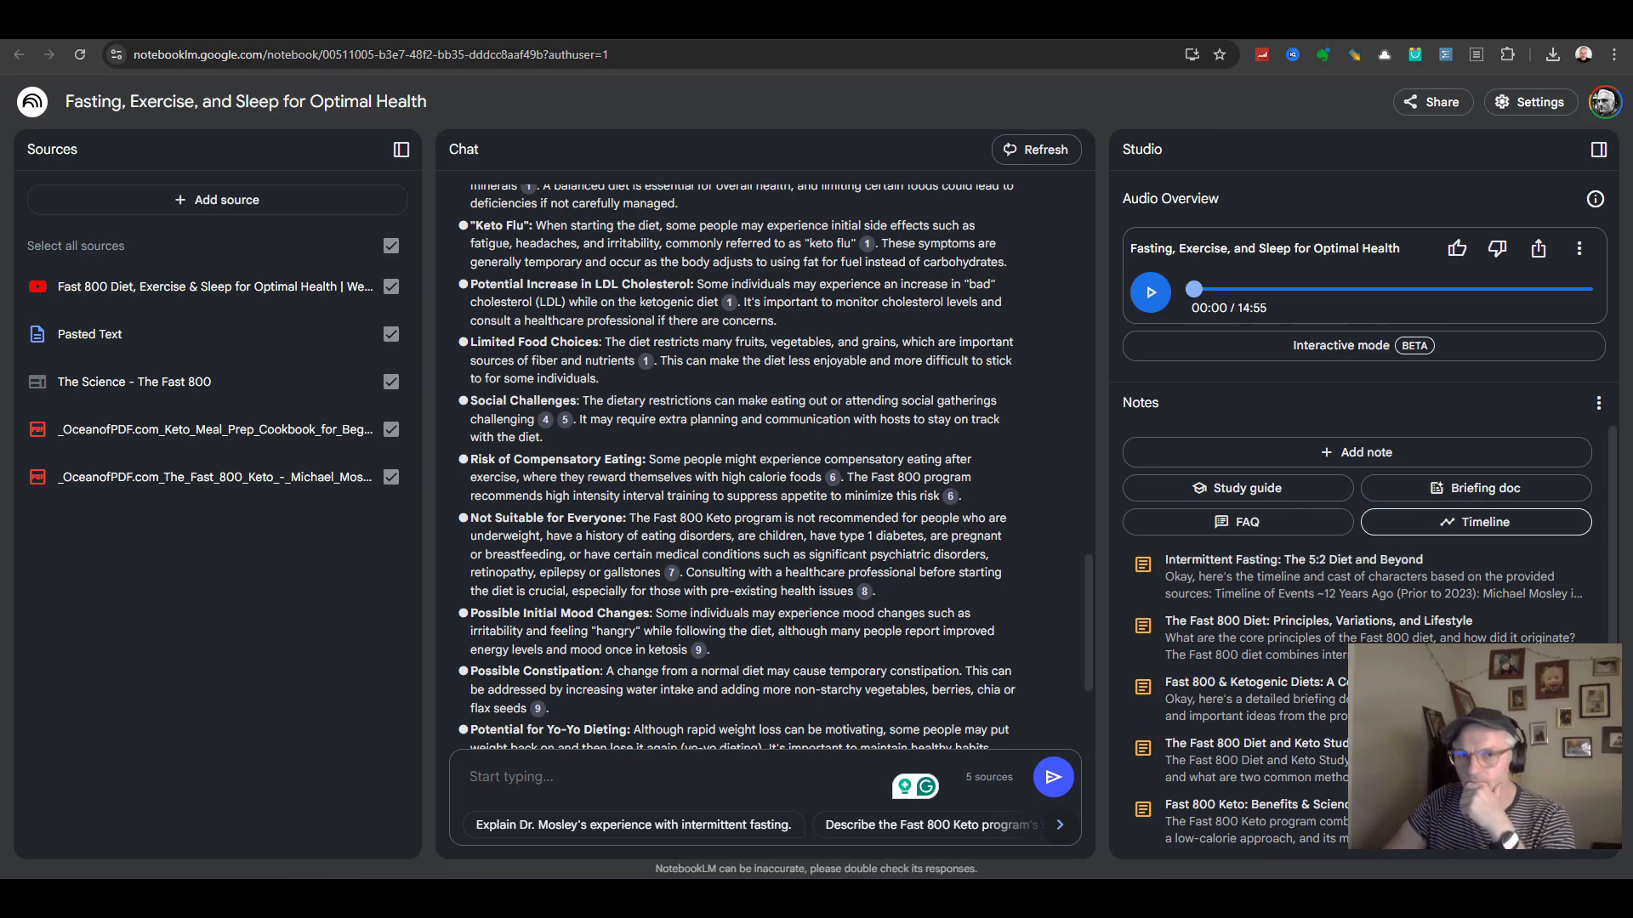
pyautogui.click(1190, 562)
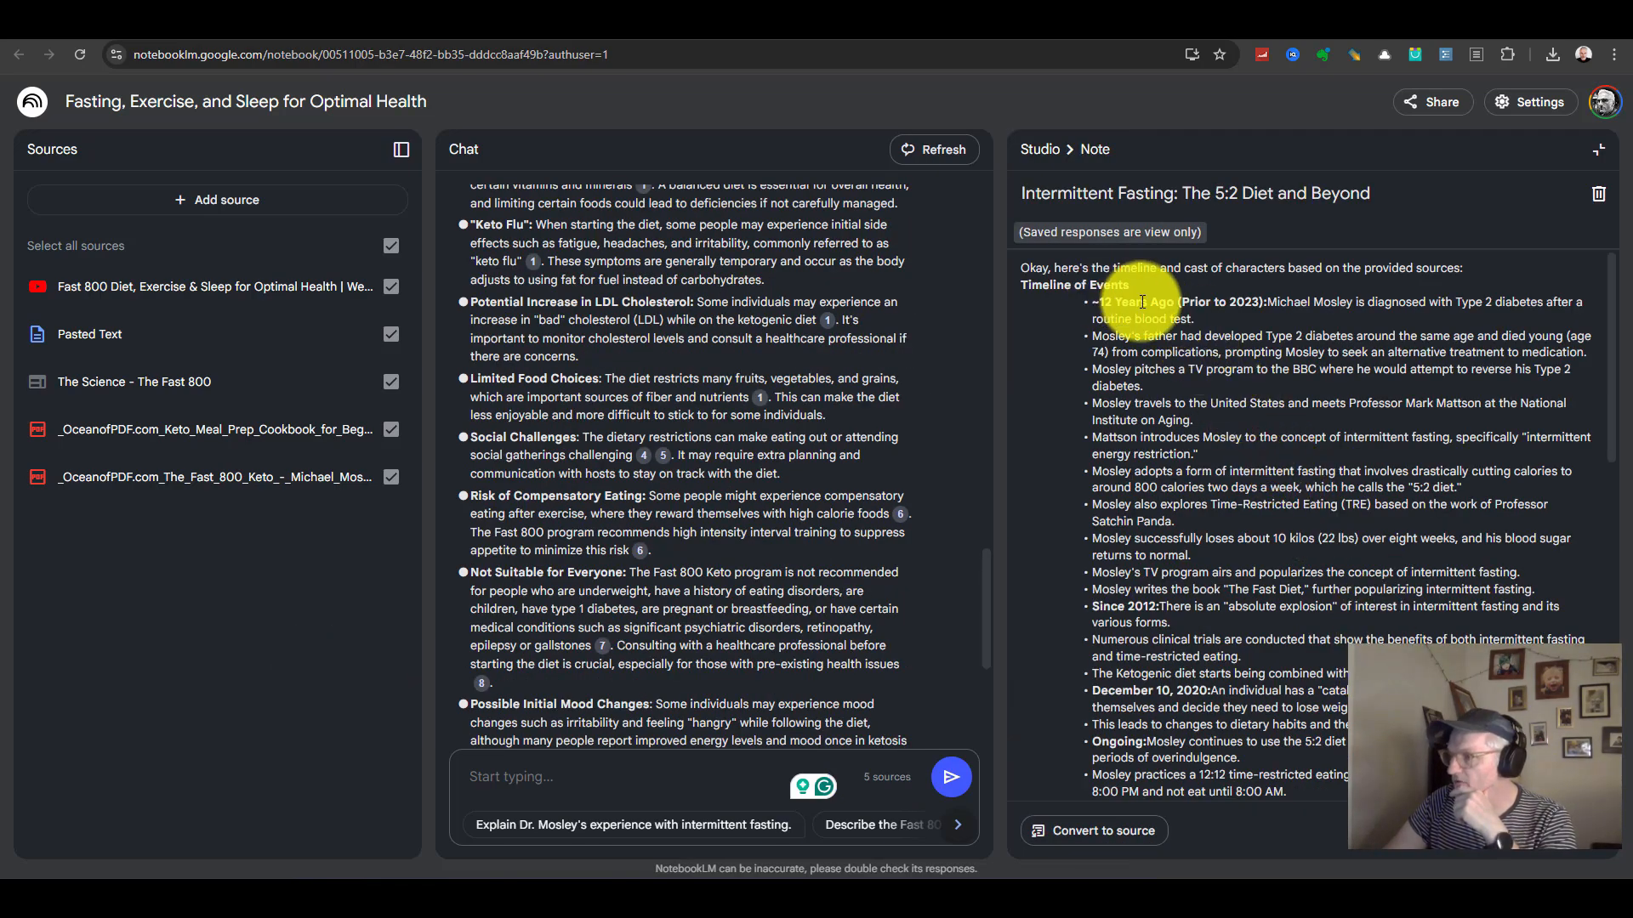
pyautogui.moveTo(1090, 302); pyautogui.dragTo(1231, 490)
pyautogui.scroll(-6, 1259, 584)
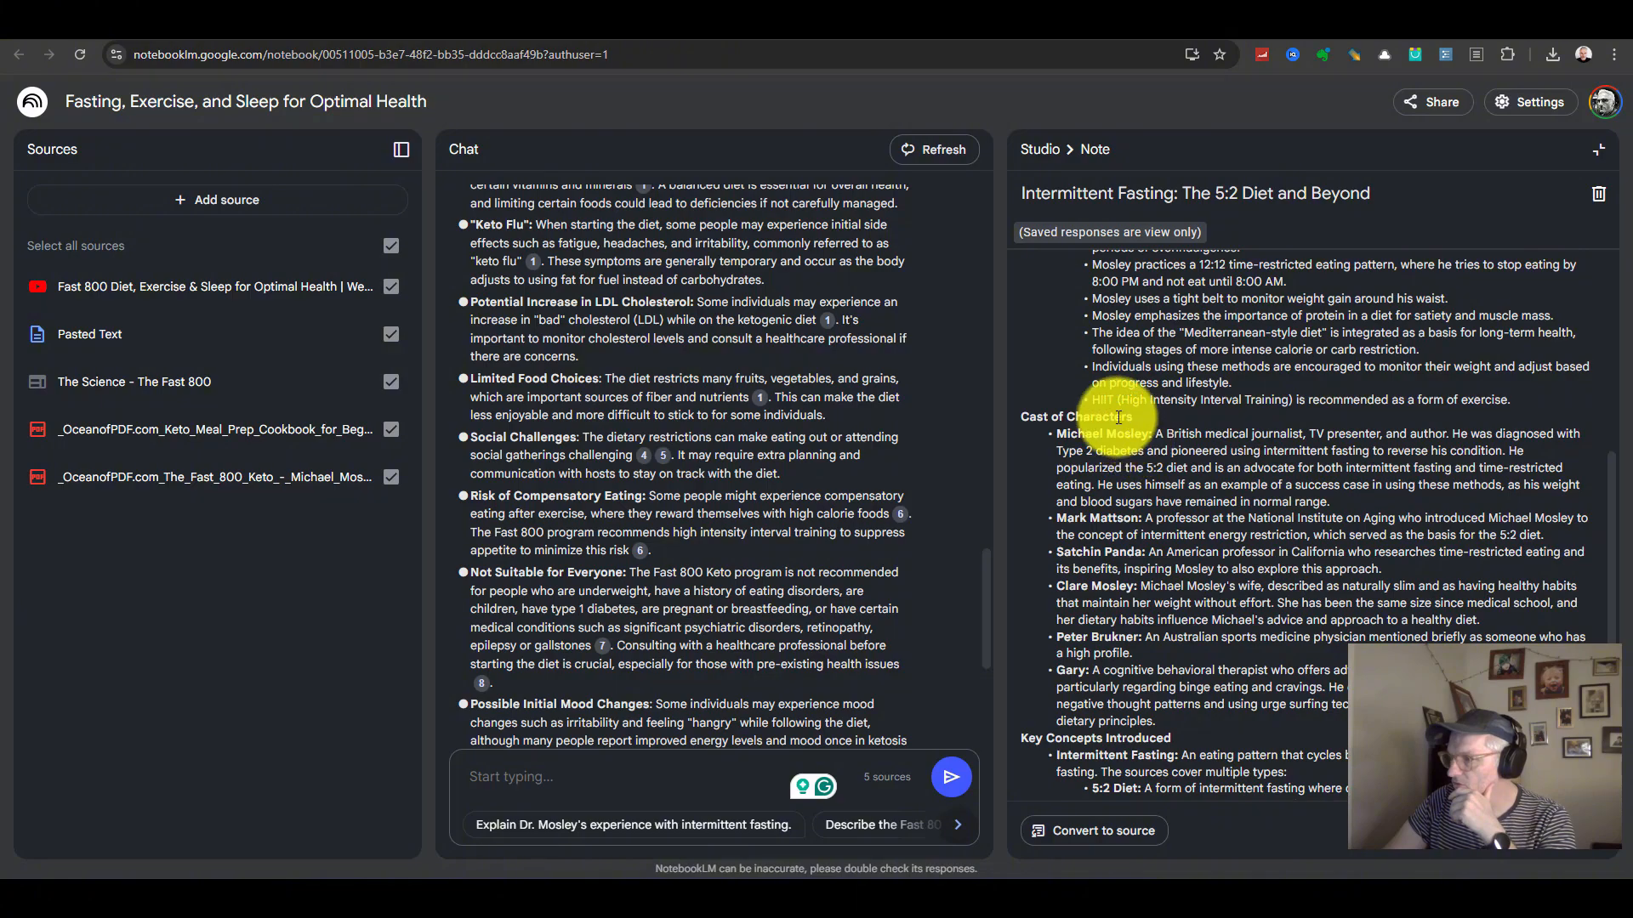
# Review the timeline note's cast of characters and key concepts, highlighting passages, and return to the notes list.
pyautogui.moveTo(1080, 433); pyautogui.dragTo(1108, 524)
pyautogui.click(1111, 515)
pyautogui.scroll(-4, 1113, 576)
pyautogui.moveTo(1055, 392); pyautogui.dragTo(1173, 678)
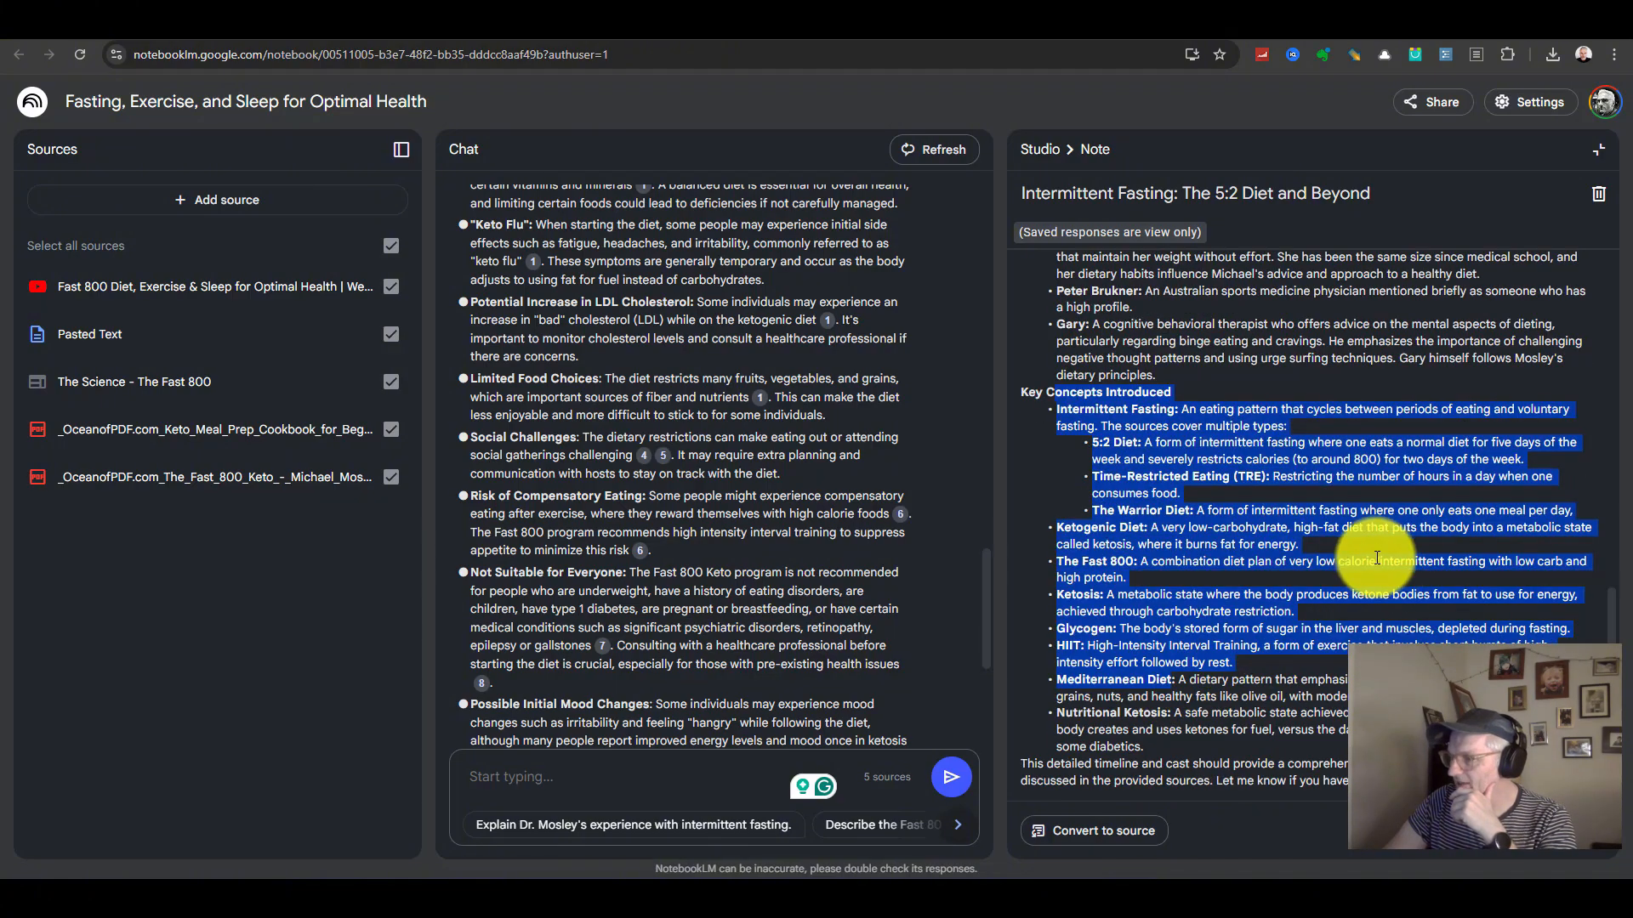
pyautogui.scroll(11, 1375, 556)
pyautogui.scroll(-11, 1267, 454)
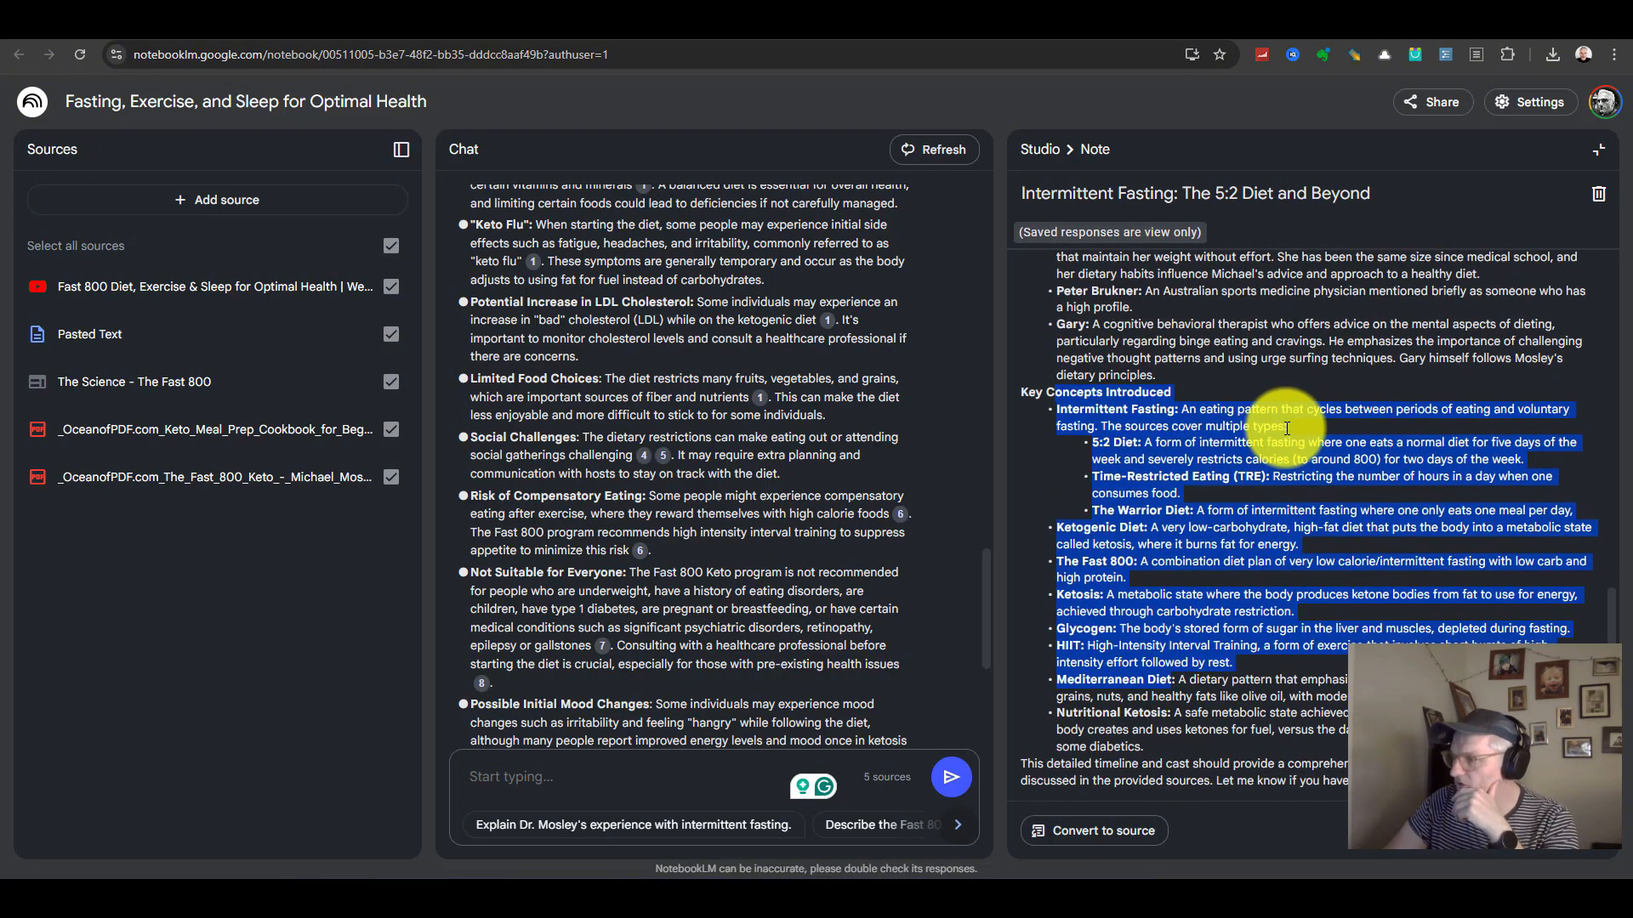
pyautogui.scroll(11, 1286, 427)
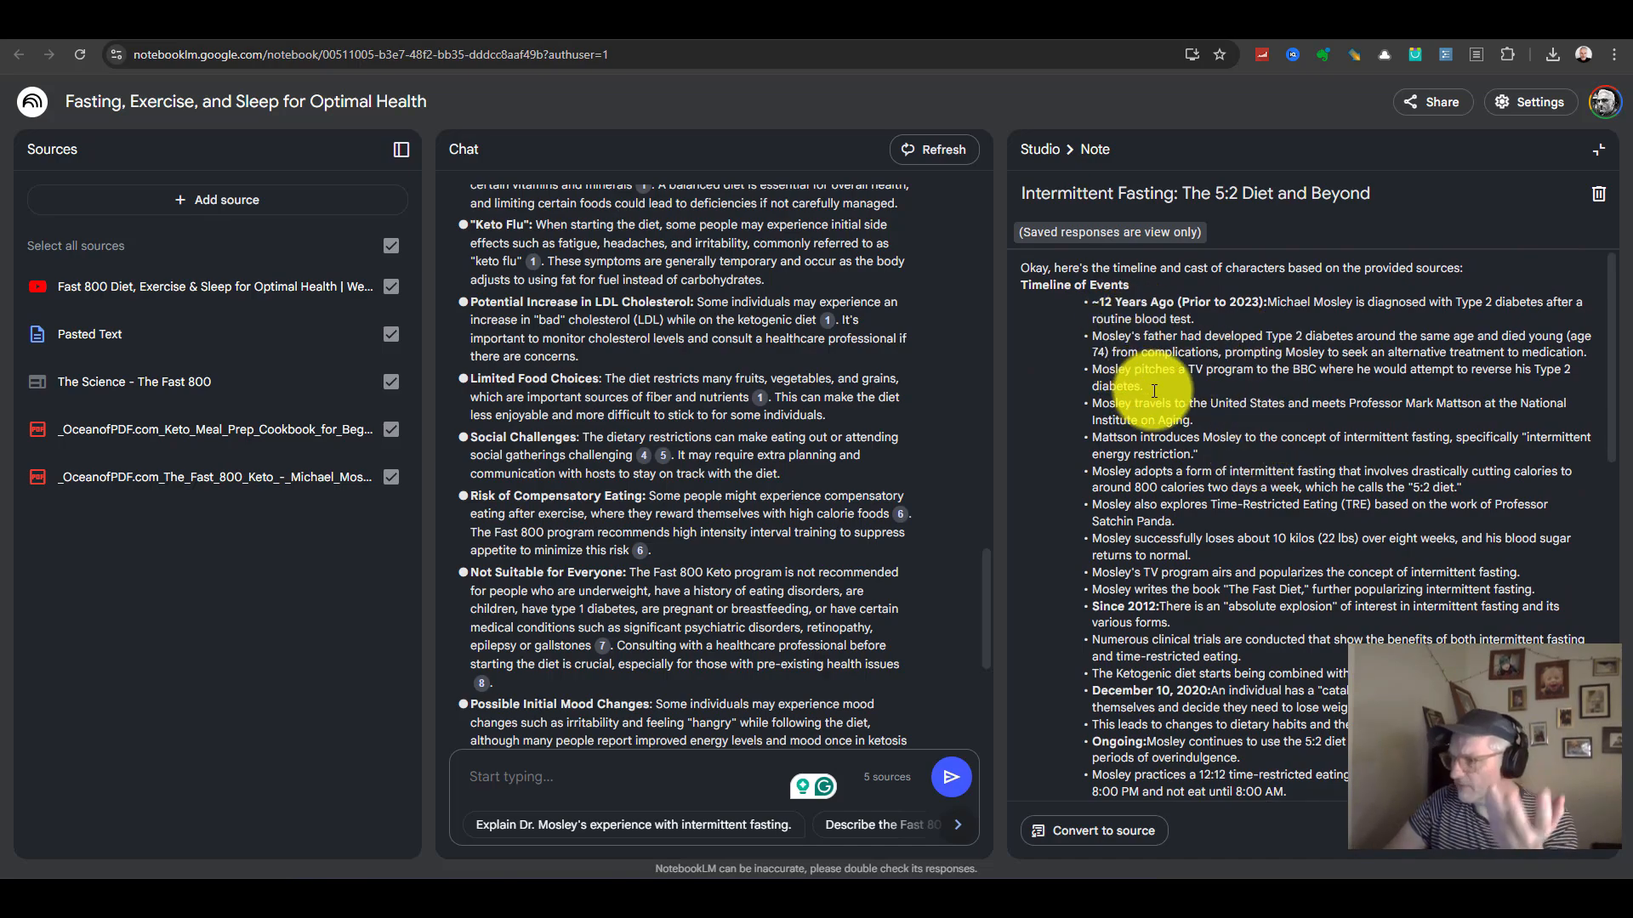
pyautogui.click(1598, 149)
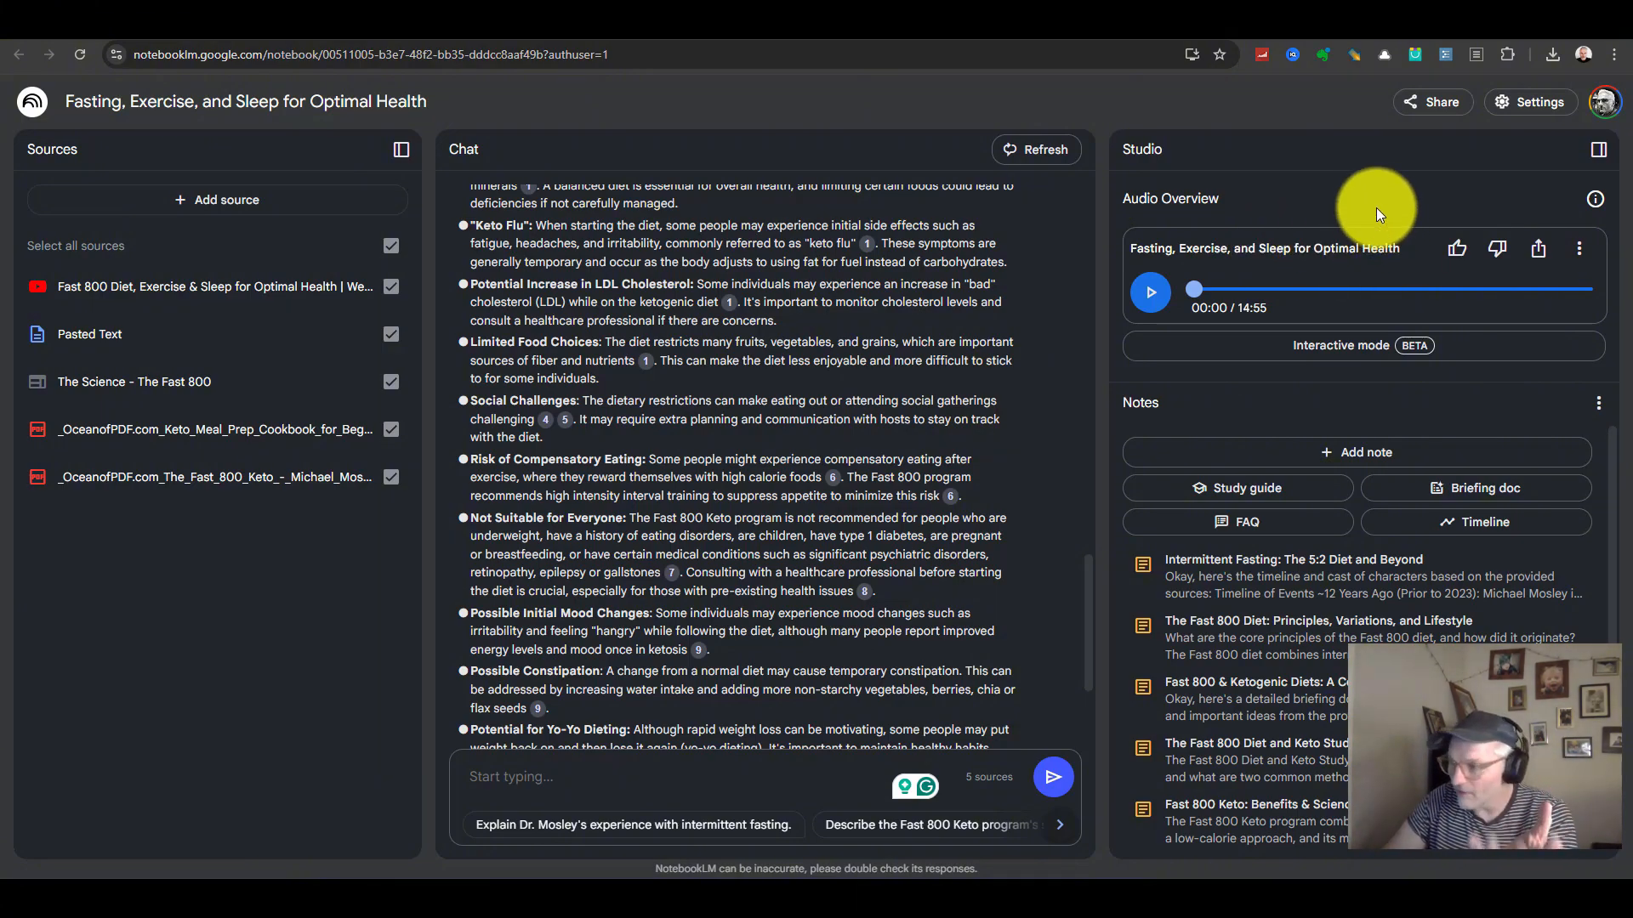
# Start the audio overview in interactive mode, allowing microphone use while visiting the site, and pause playback.
pyautogui.click(1368, 345)
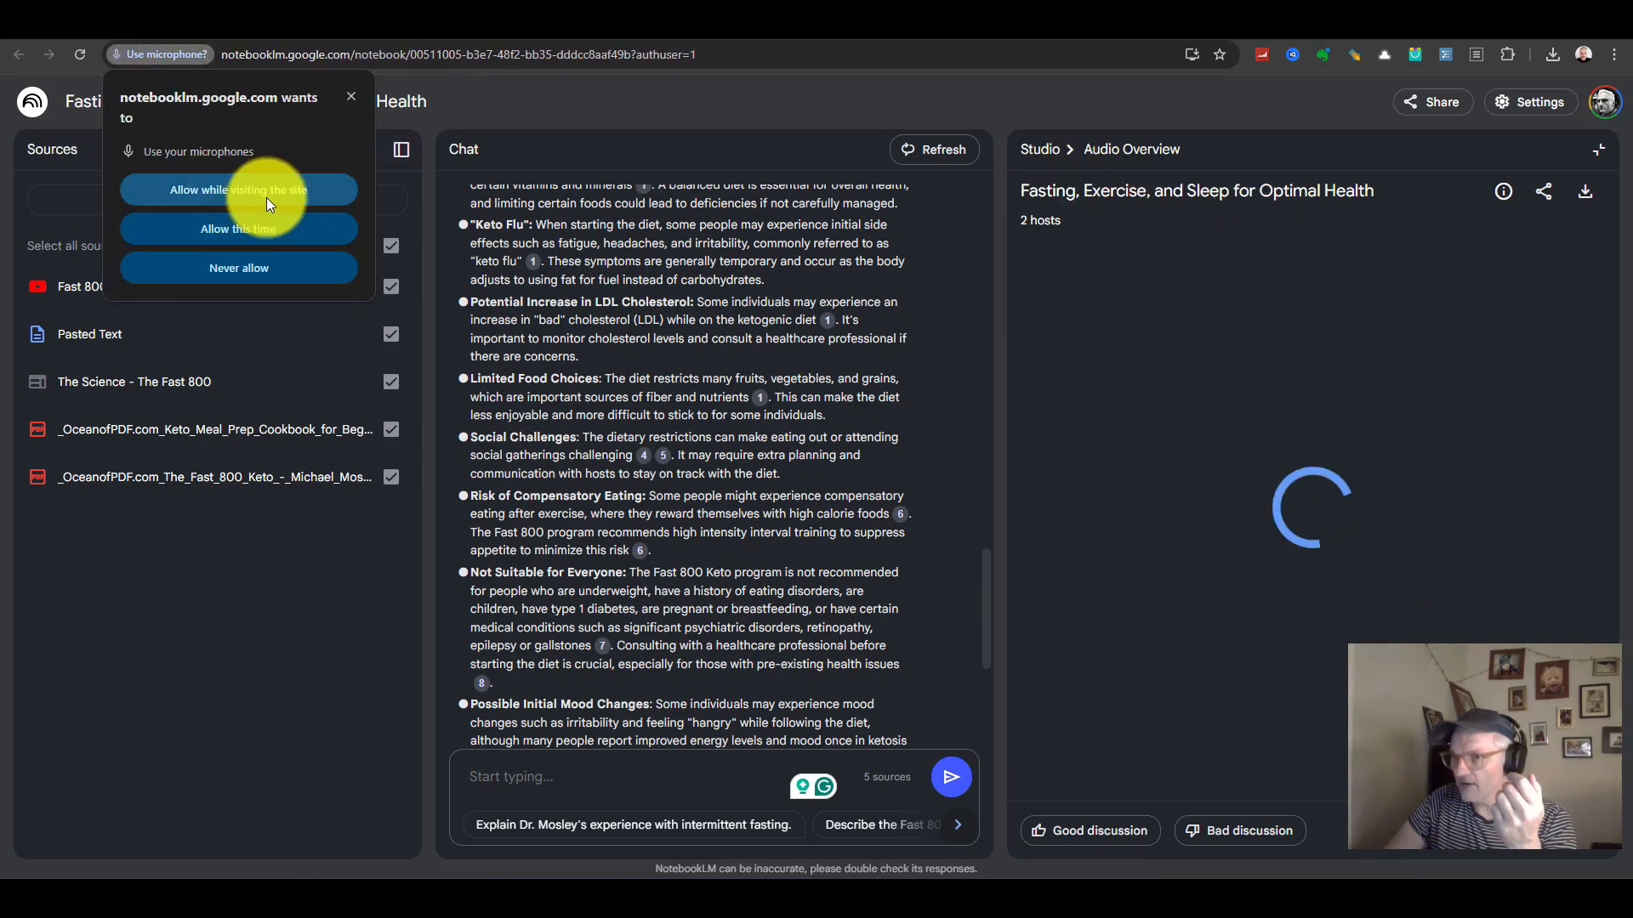
pyautogui.click(266, 193)
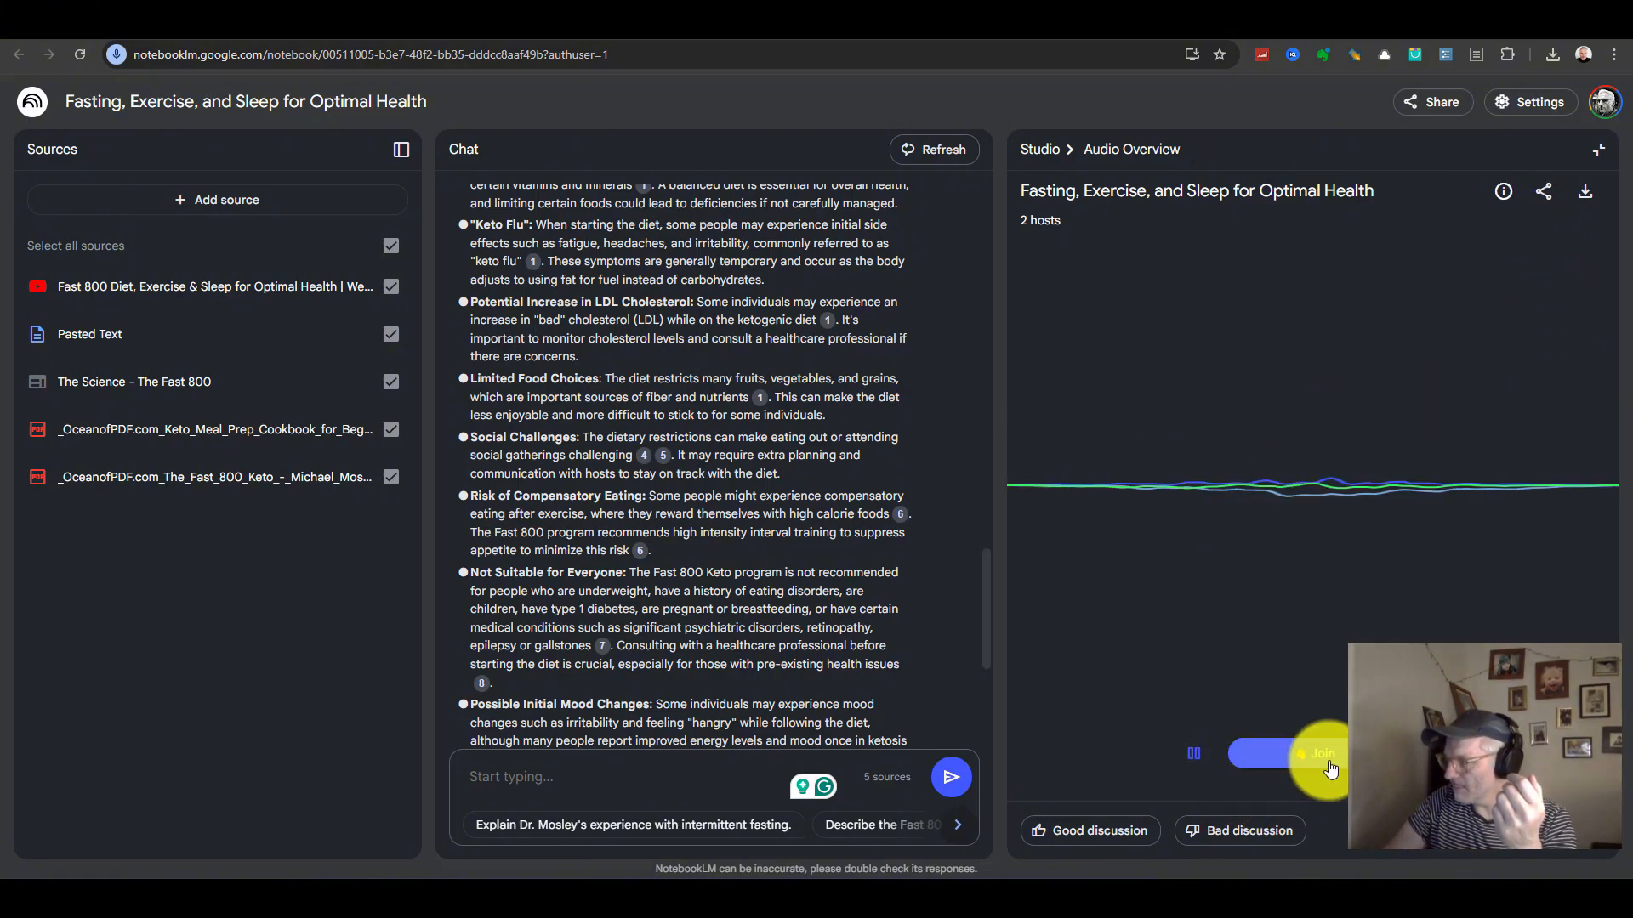
pyautogui.click(1190, 758)
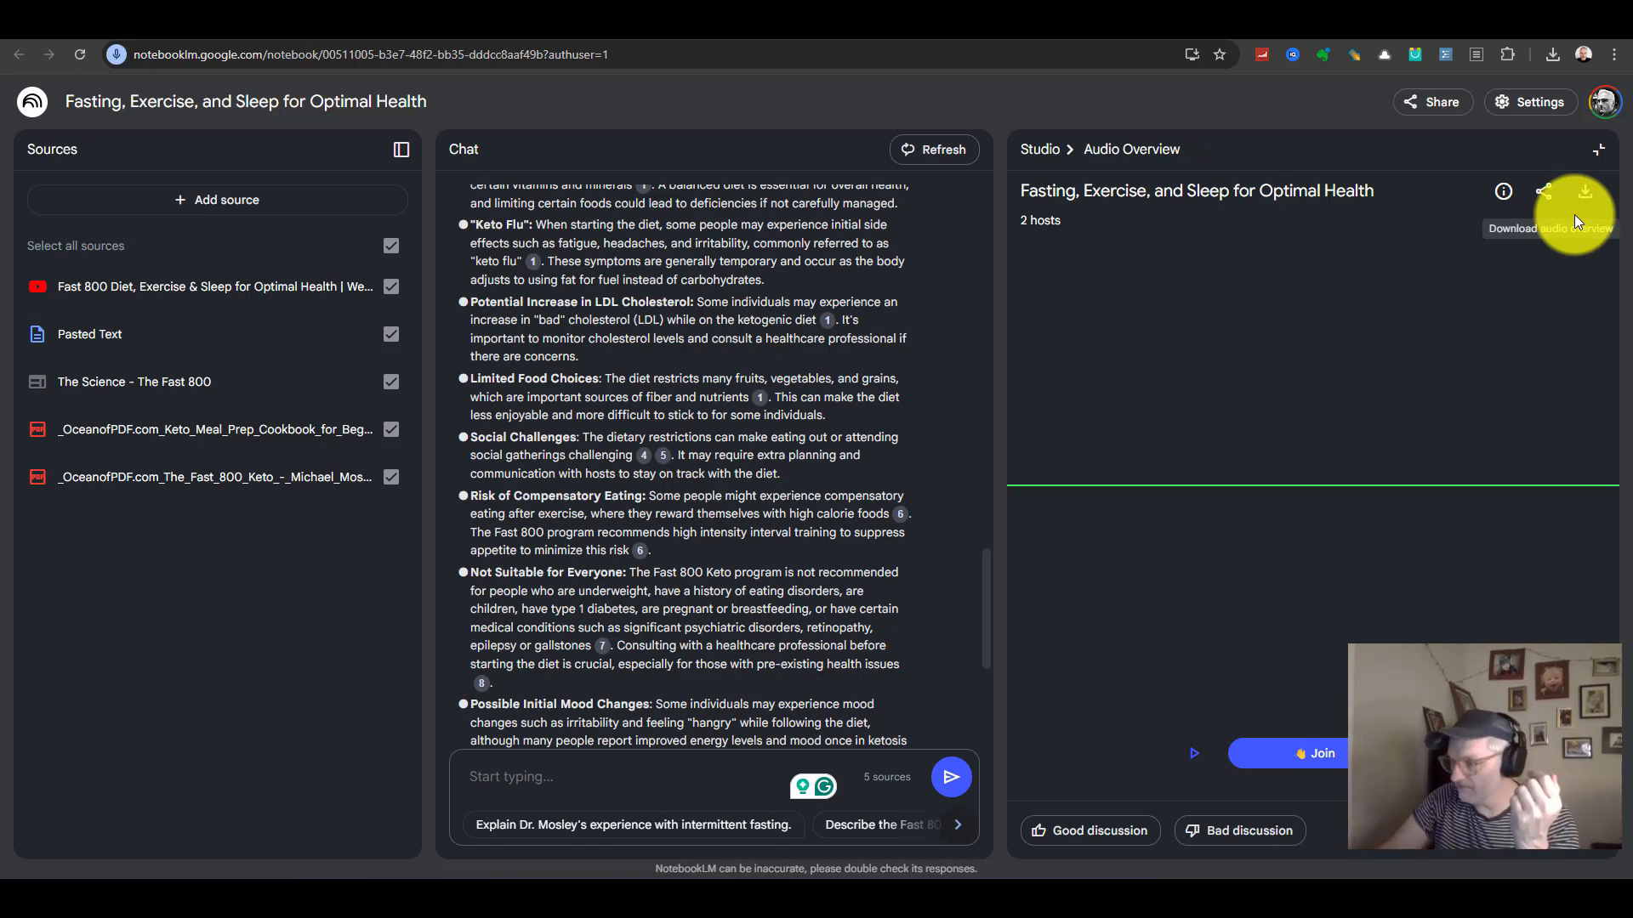
# Resume the interactive audio overview and join the hosts' discussion by voice, ending with playback paused and the audio view closed.
pyautogui.click(1194, 753)
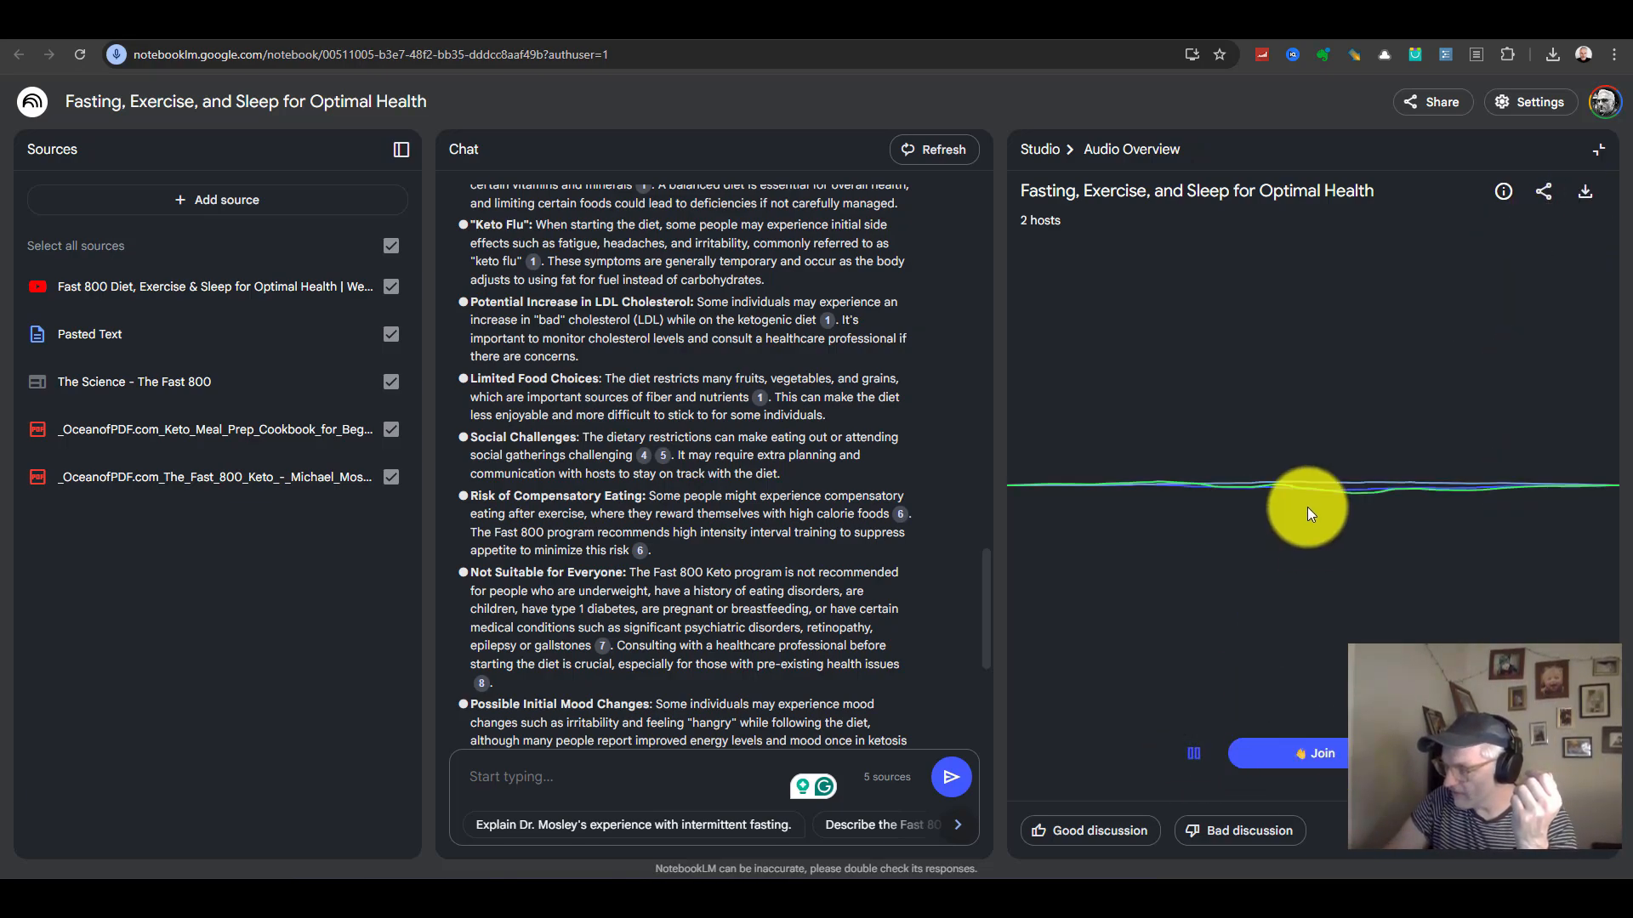
pyautogui.click(1330, 753)
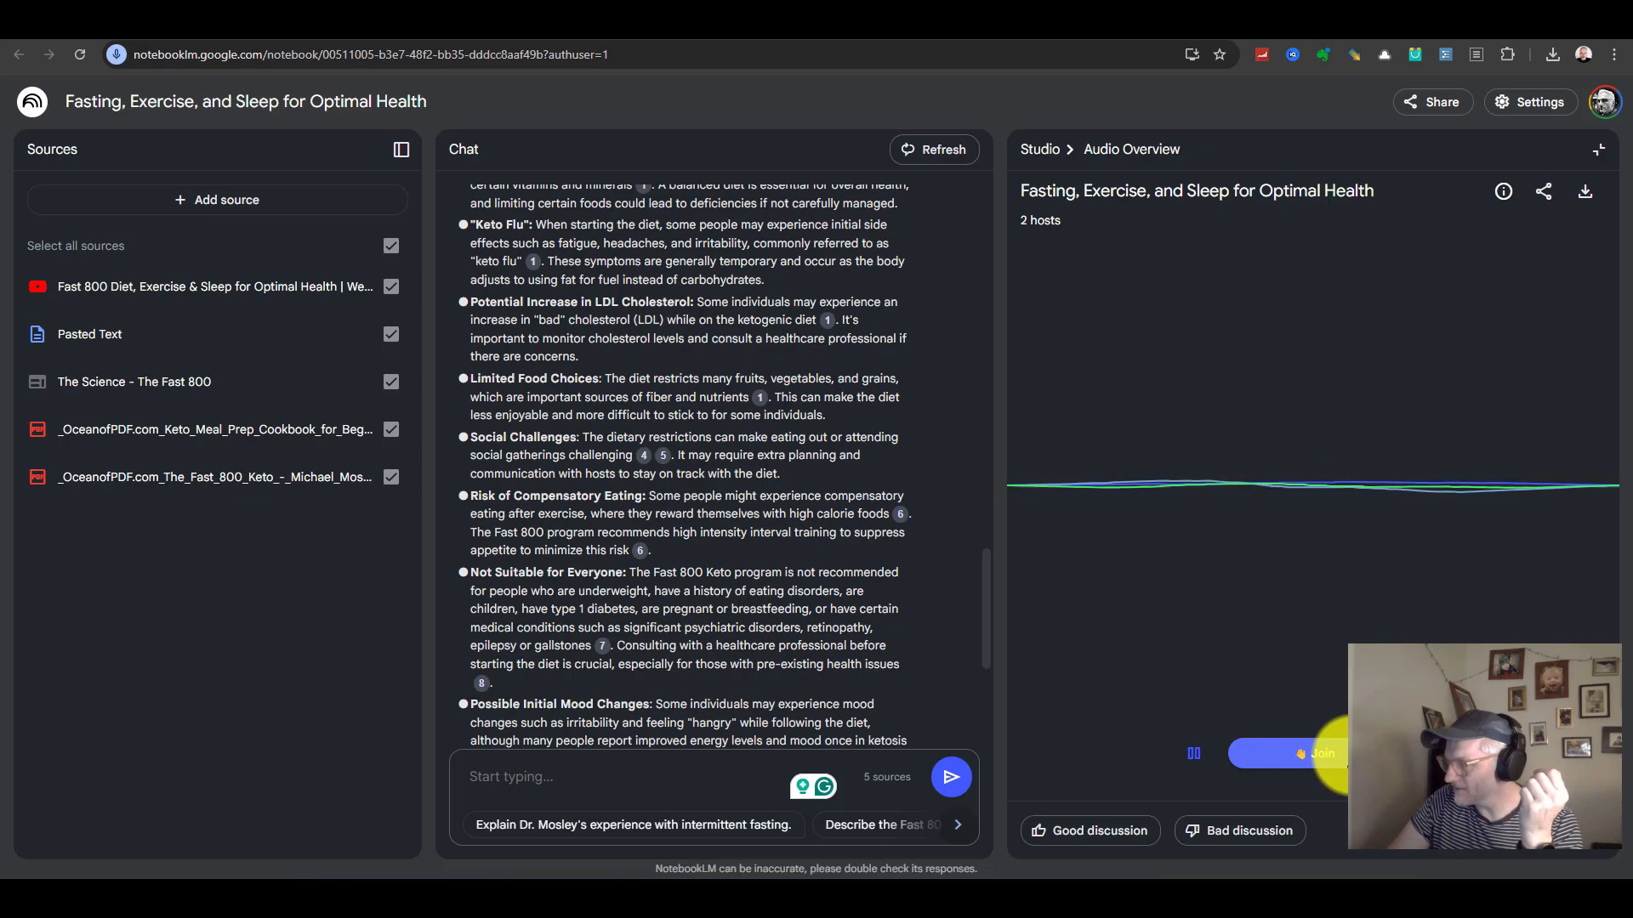
pyautogui.click(1350, 754)
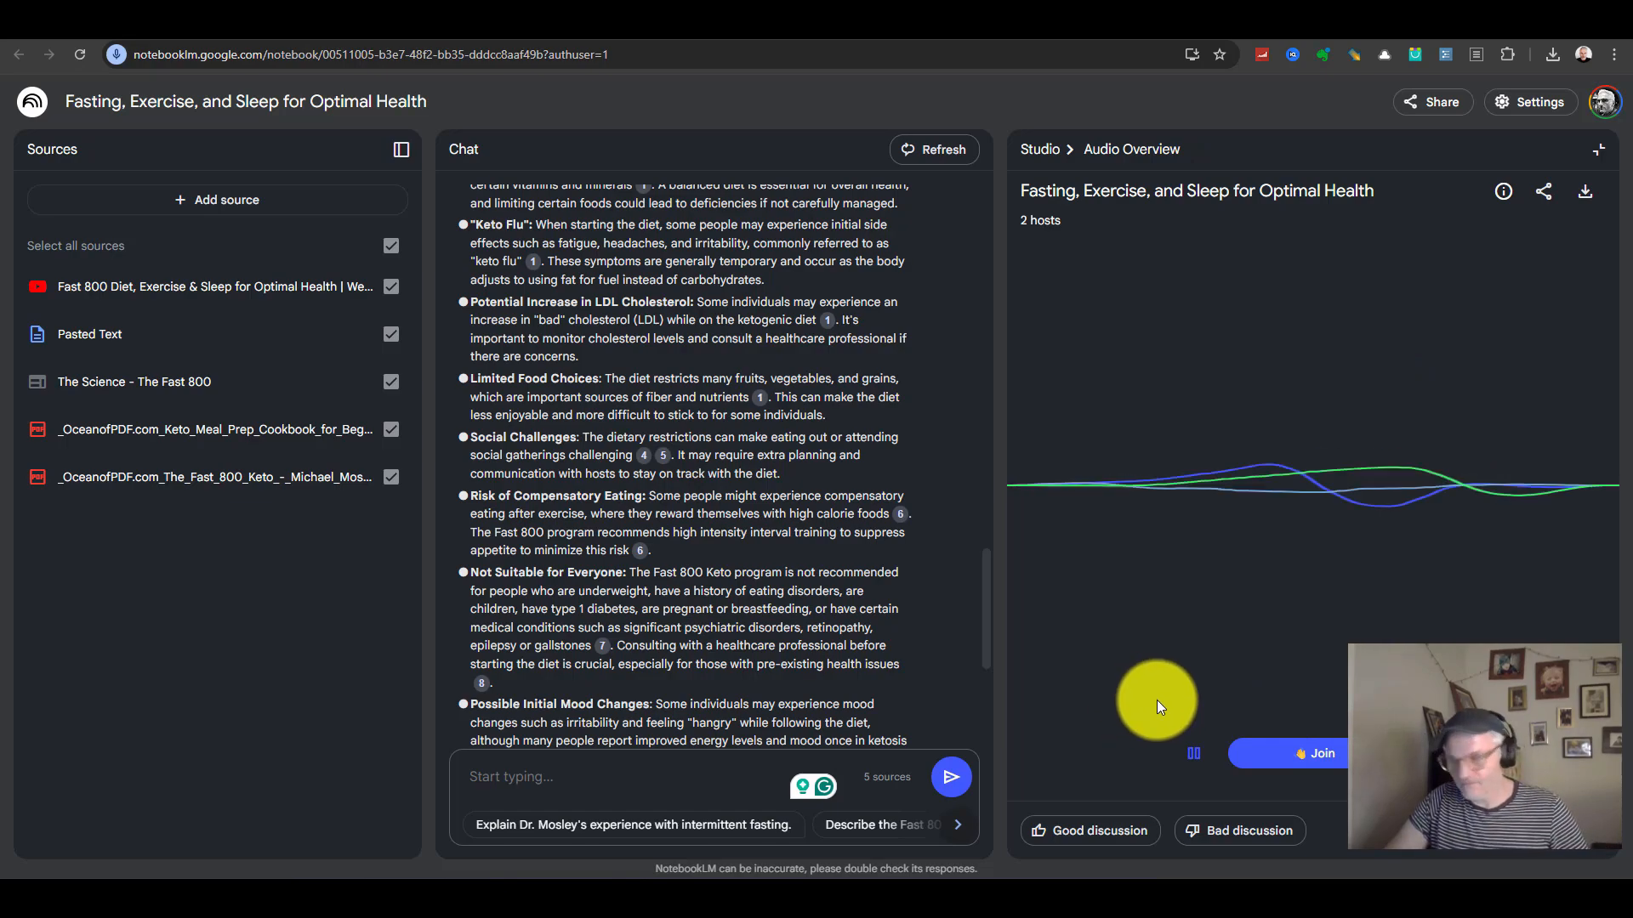
pyautogui.click(1192, 756)
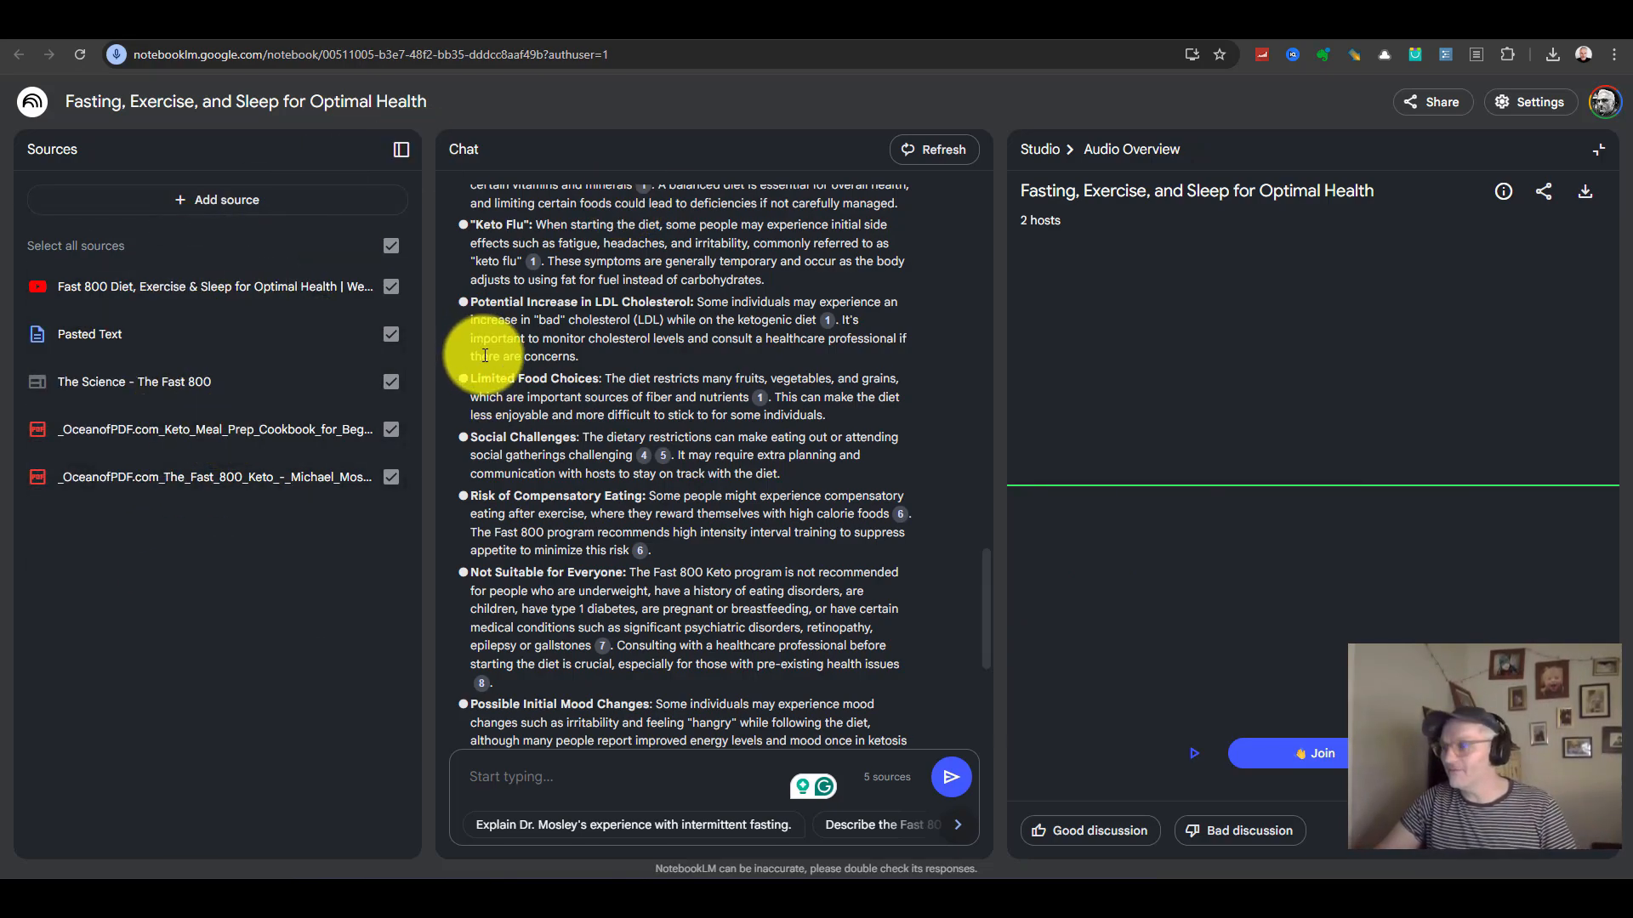
pyautogui.click(1599, 150)
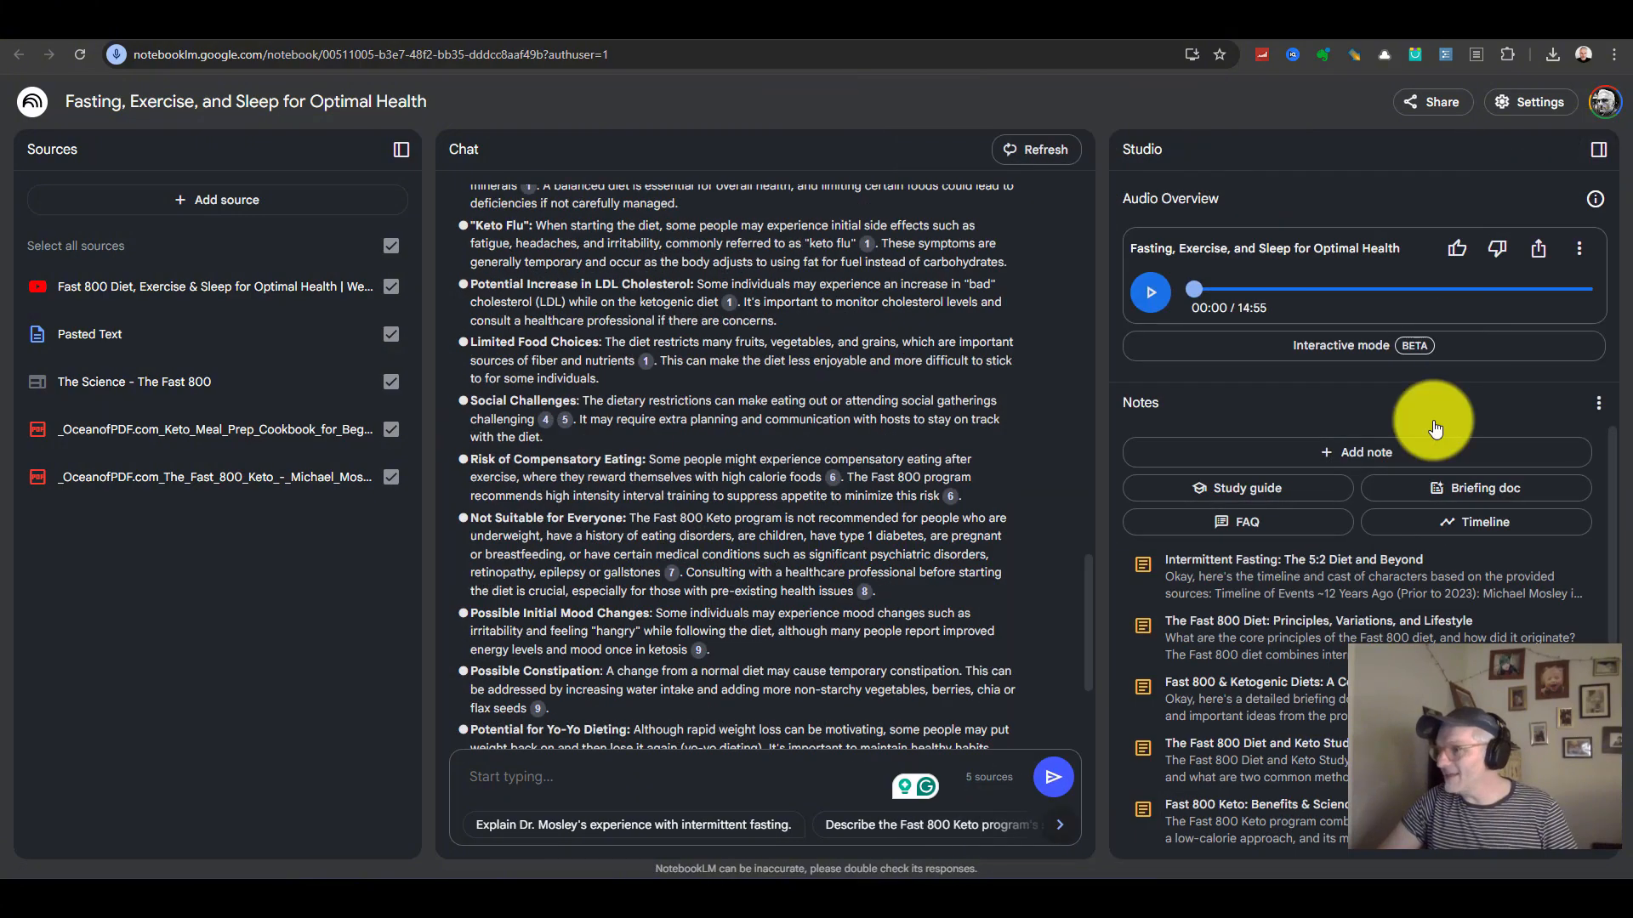